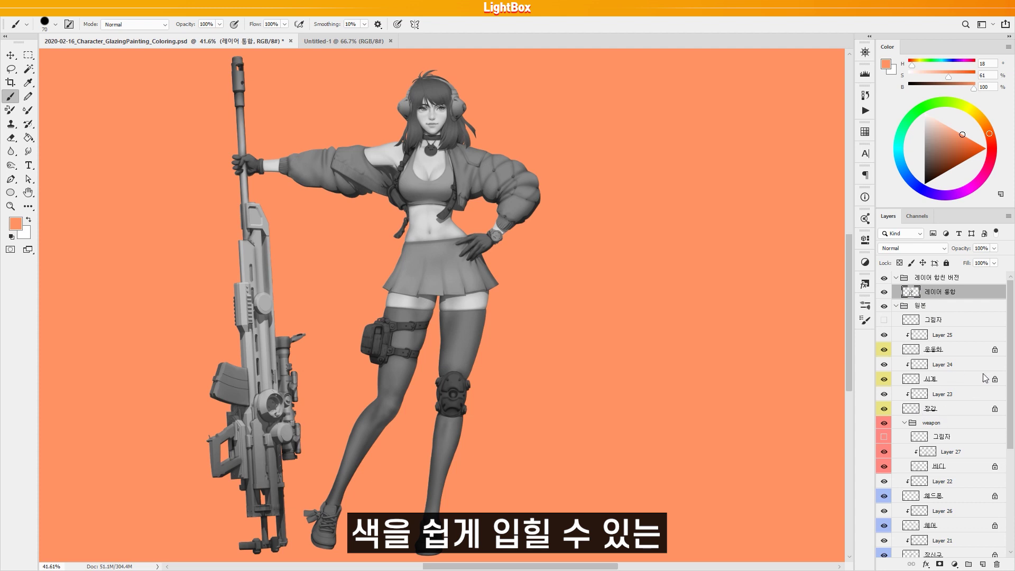
Add a new layer above the merged character layer and set its blend mode to Overlay.
{"action": "left_click_drag", "start_coordinate": [1011, 412], "coordinate": [1012, 354]}
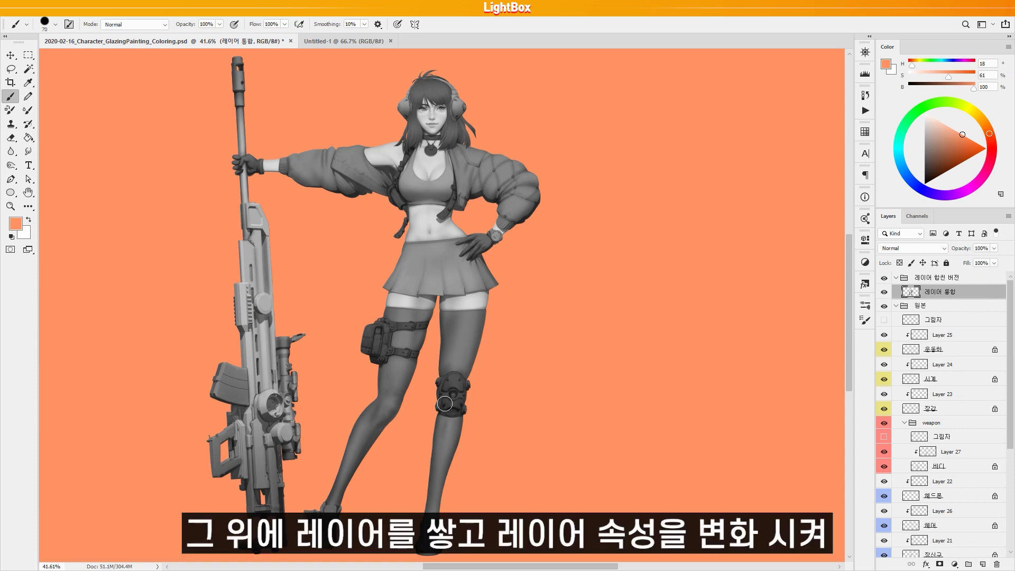
{"action": "left_click", "coordinate": [982, 564]}
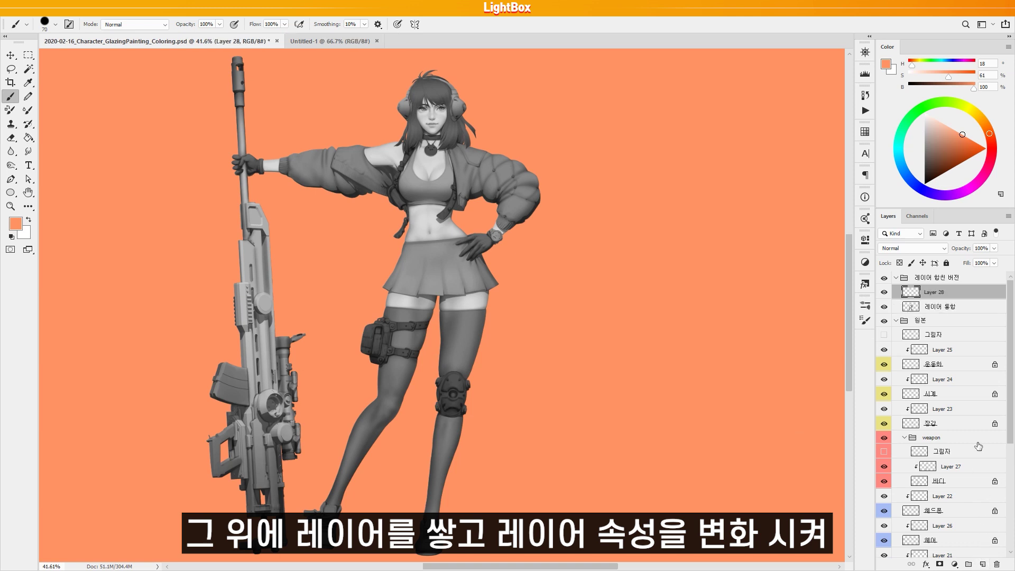
{"action": "left_click", "coordinate": [920, 248]}
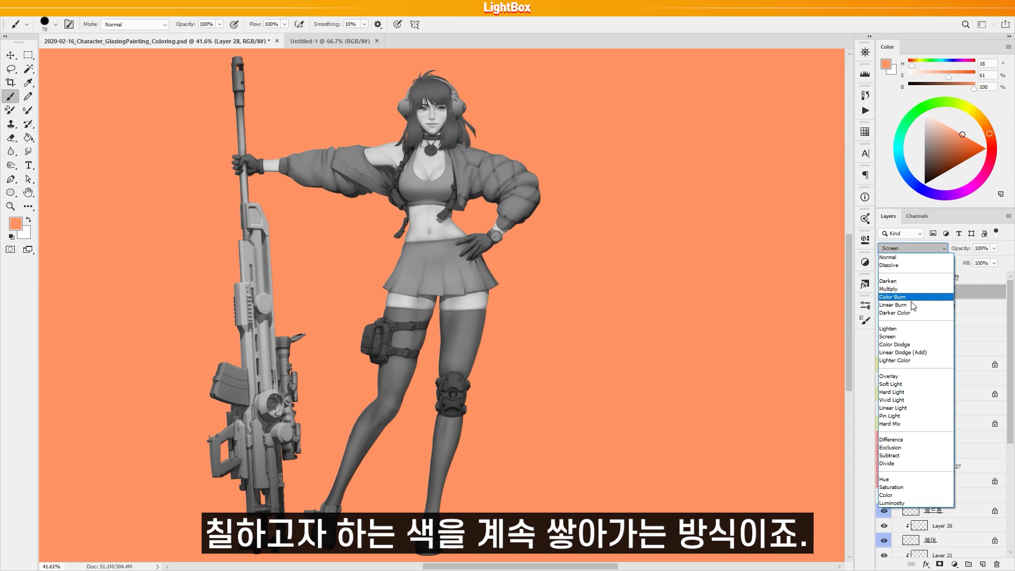
{"action": "left_click", "coordinate": [896, 377]}
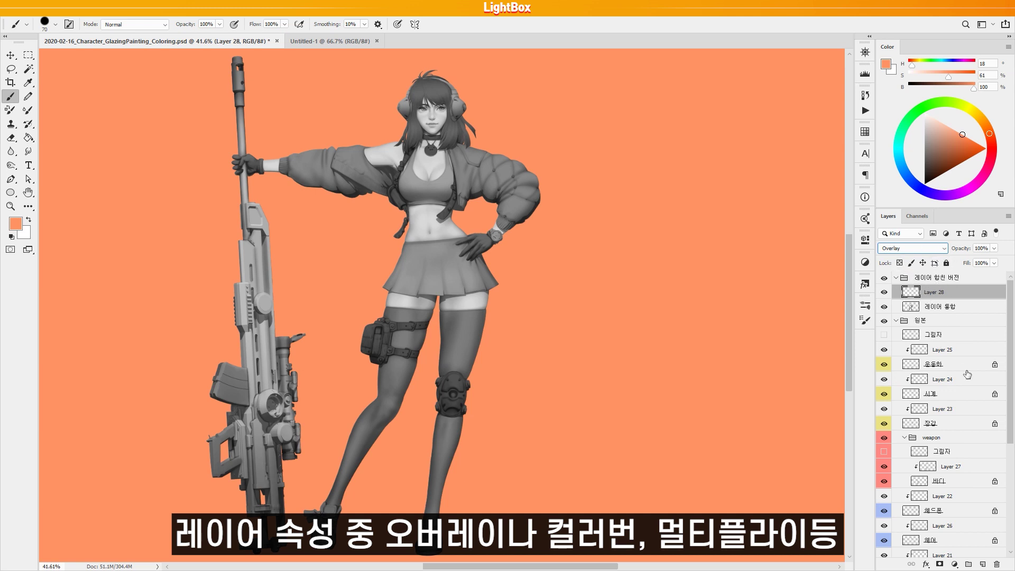
Add two more layers on top, the first set to Color Burn and the second to Multiply.
{"action": "left_click", "coordinate": [984, 564]}
{"action": "left_click", "coordinate": [926, 250]}
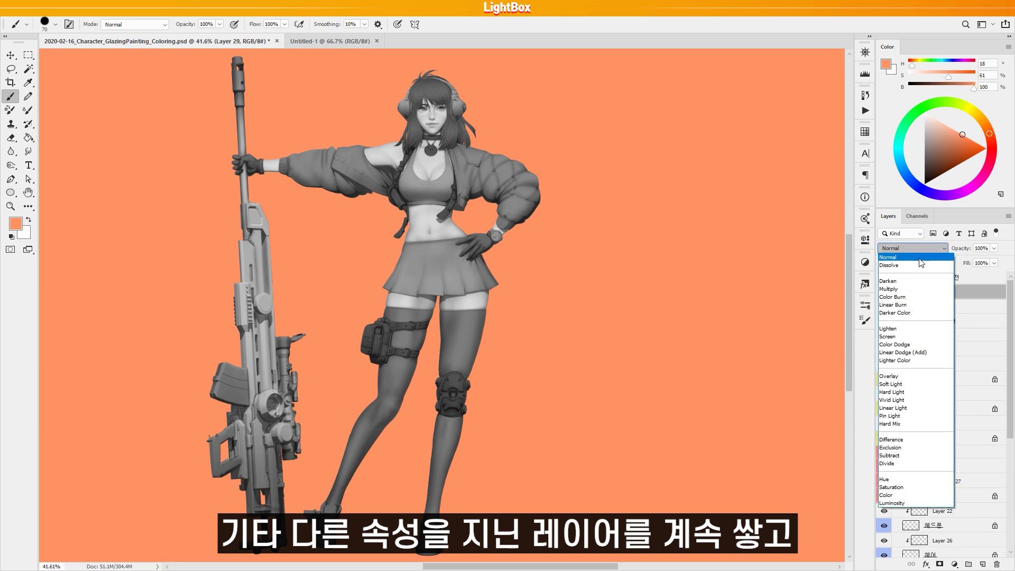
{"action": "left_click", "coordinate": [909, 297]}
{"action": "left_click", "coordinate": [984, 565]}
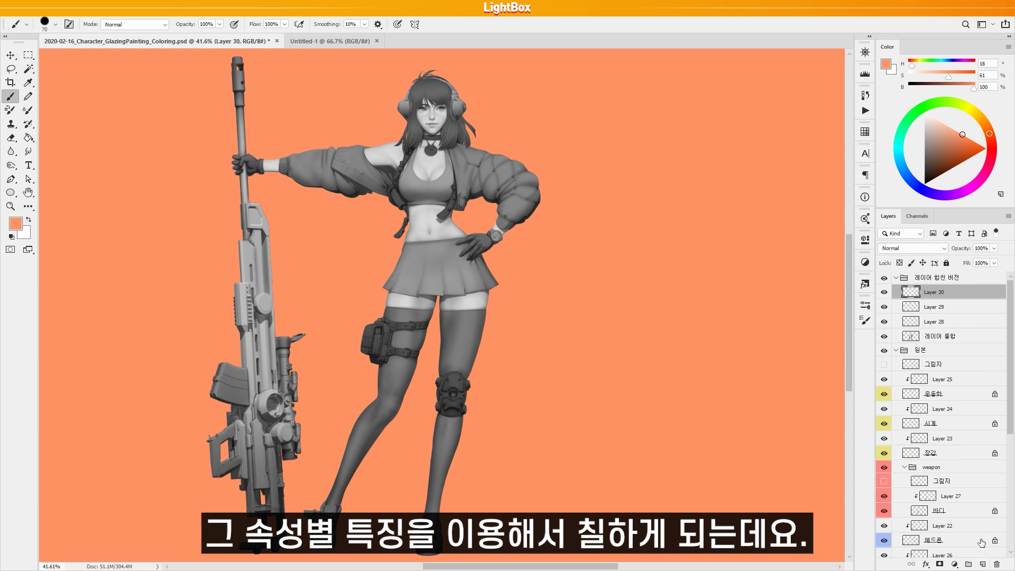
{"action": "left_click", "coordinate": [924, 249]}
{"action": "left_click", "coordinate": [909, 289]}
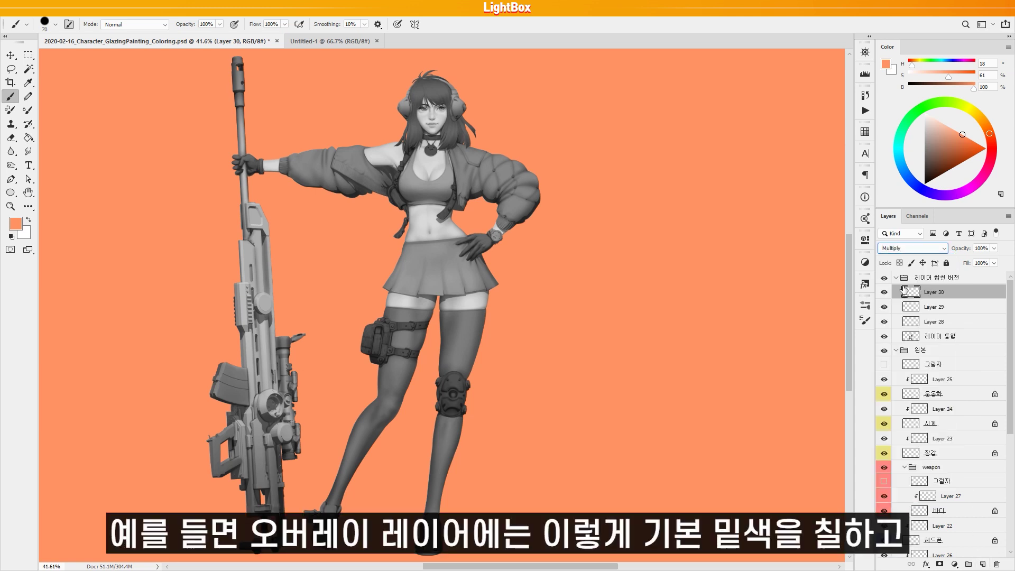
Paint a light orange skin tone over the face, neck and chest on the Overlay layer.
{"action": "left_click", "coordinate": [946, 322]}
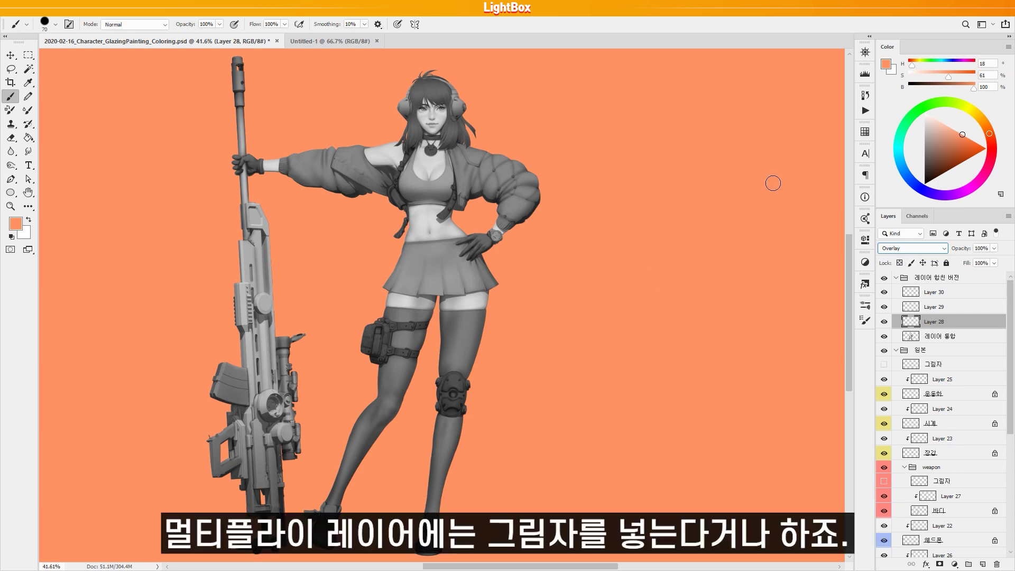
{"action": "left_click", "coordinate": [953, 130]}
{"action": "mouse_move", "coordinate": [431, 121]}
{"action": "left_mouse_down"}
{"action": "mouse_move", "coordinate": [426, 114]}
{"action": "mouse_move", "coordinate": [431, 157]}
{"action": "left_mouse_up"}
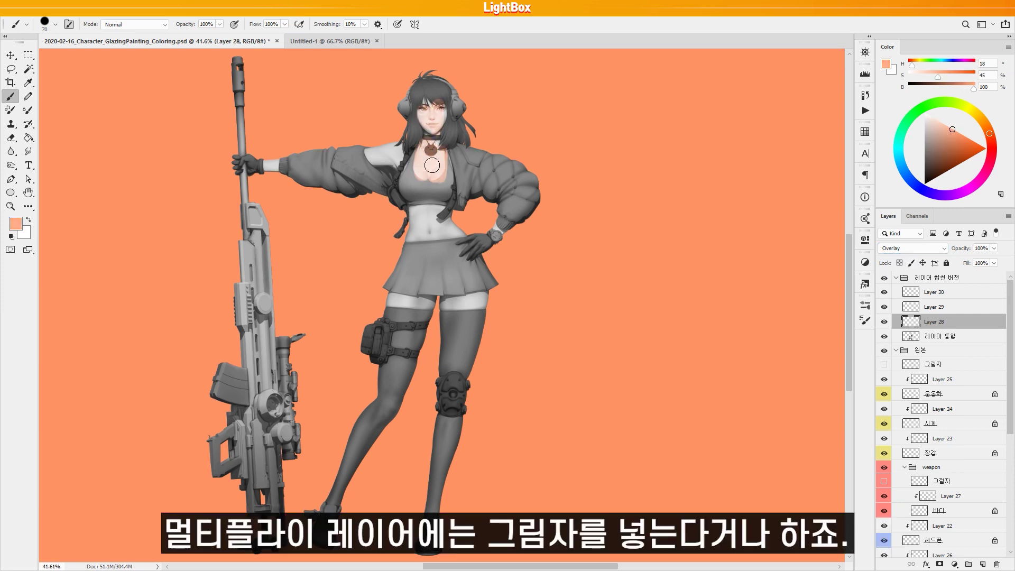
Paint muted brown shadows on the face on the Multiply layer with a small brush of about 15 to 20 px.
{"action": "left_click", "coordinate": [950, 294]}
{"action": "left_click_drag", "start_coordinate": [942, 145], "coordinate": [913, 136]}
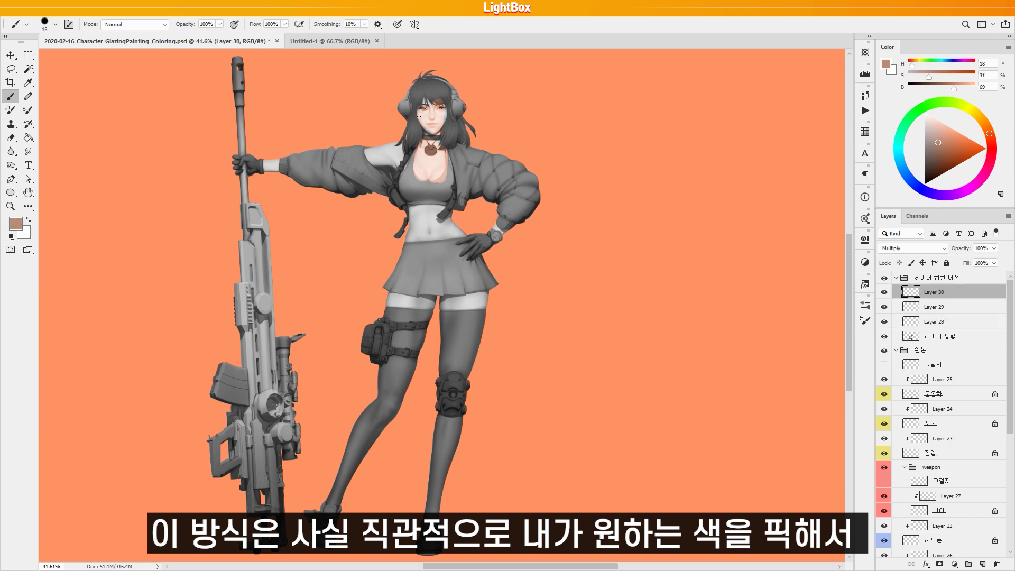
{"action": "key", "text": "bracketright"}
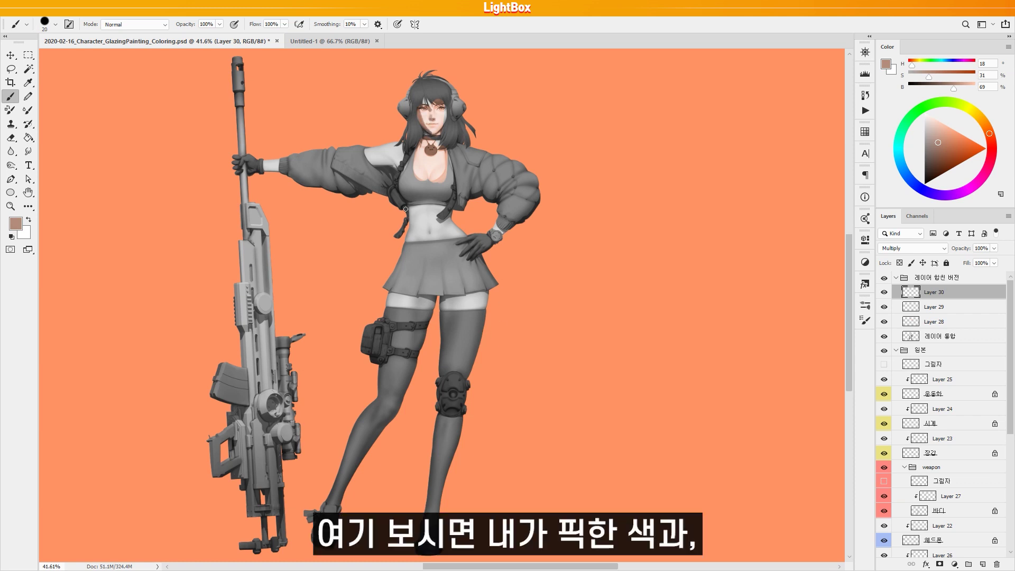
Examine the brown shadow colour and the orange base colour in the Color Picker against the painted skin.
{"action": "left_click", "coordinate": [886, 64]}
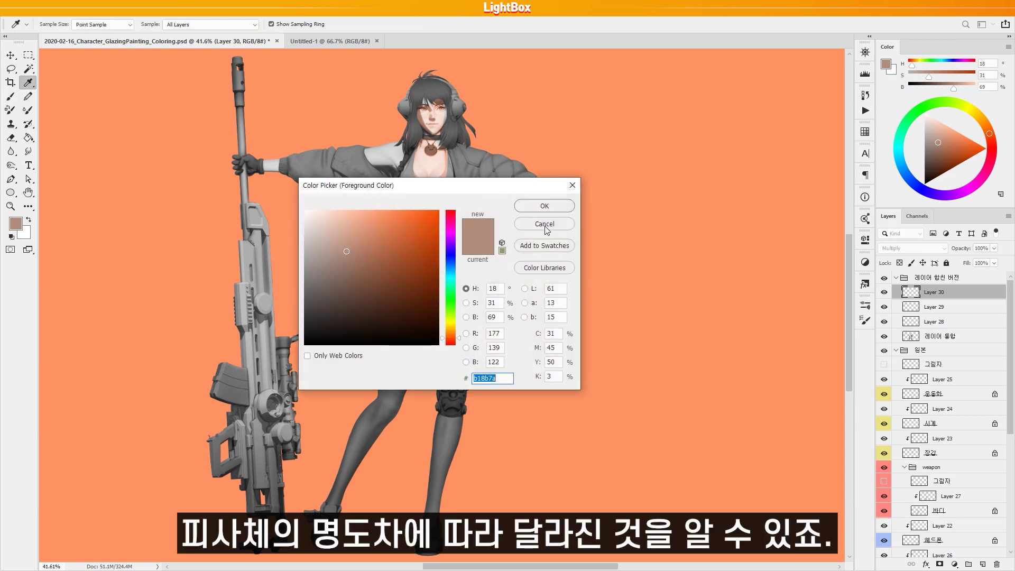
{"action": "left_click", "coordinate": [544, 224]}
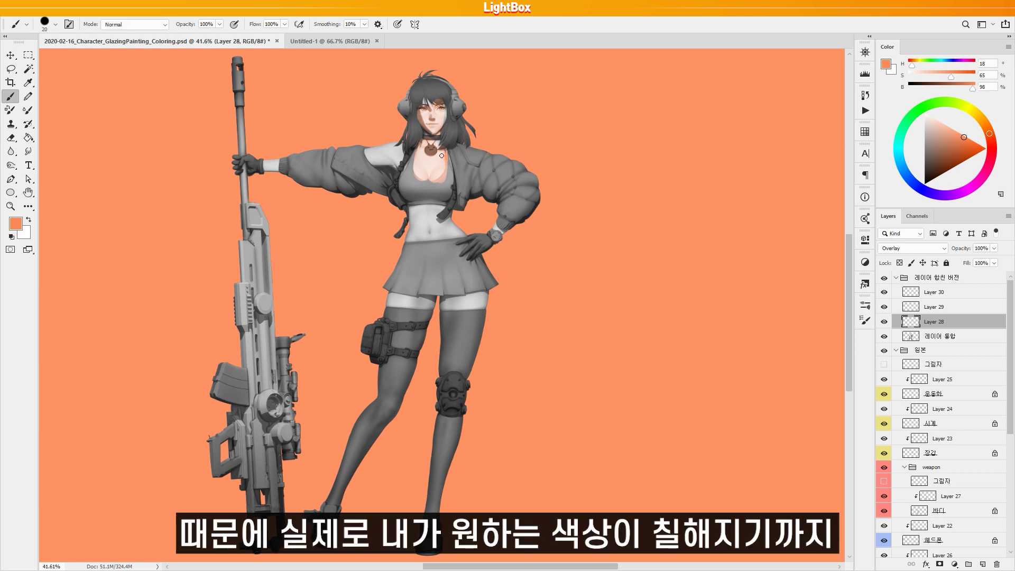
{"action": "left_click", "coordinate": [892, 72]}
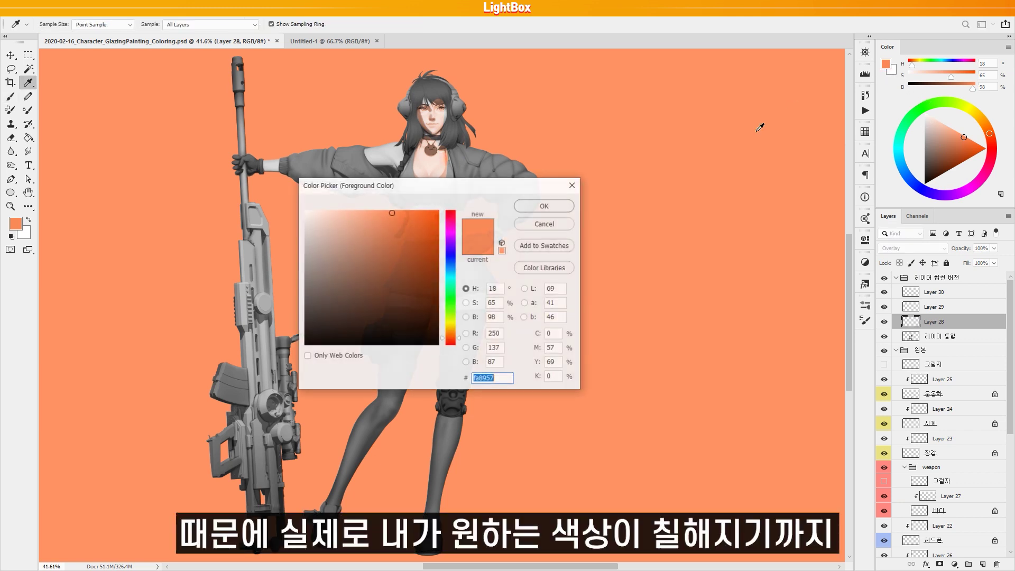
{"action": "left_click_drag", "start_coordinate": [489, 187], "coordinate": [269, 143]}
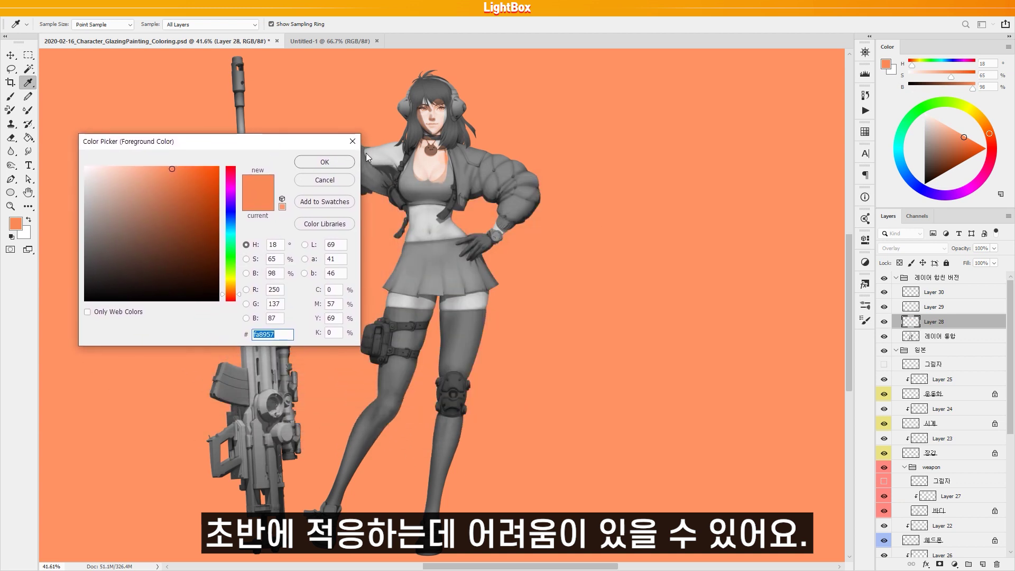
{"action": "left_click", "coordinate": [343, 180]}
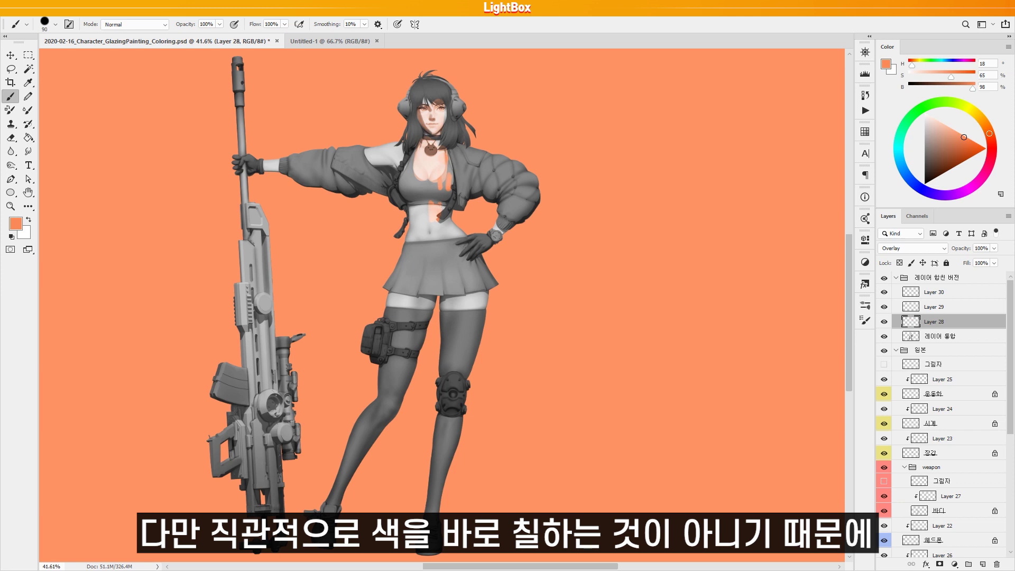
Paint the midriff and upper thighs orange on the Overlay layer with a 70 px brush.
{"action": "key", "text": "["}
{"action": "key", "text": "["}
{"action": "mouse_move", "coordinate": [419, 216]}
{"action": "left_mouse_down"}
{"action": "mouse_move", "coordinate": [416, 238]}
{"action": "mouse_move", "coordinate": [423, 218]}
{"action": "mouse_move", "coordinate": [435, 236]}
{"action": "mouse_move", "coordinate": [448, 231]}
{"action": "mouse_move", "coordinate": [426, 221]}
{"action": "left_mouse_up"}
{"action": "mouse_move", "coordinate": [415, 274]}
{"action": "left_mouse_down"}
{"action": "mouse_move", "coordinate": [393, 302]}
{"action": "mouse_move", "coordinate": [481, 303]}
{"action": "mouse_move", "coordinate": [450, 299]}
{"action": "mouse_move", "coordinate": [472, 299]}
{"action": "mouse_move", "coordinate": [482, 310]}
{"action": "mouse_move", "coordinate": [422, 309]}
{"action": "mouse_move", "coordinate": [431, 305]}
{"action": "mouse_move", "coordinate": [417, 287]}
{"action": "mouse_move", "coordinate": [401, 307]}
{"action": "left_mouse_up"}
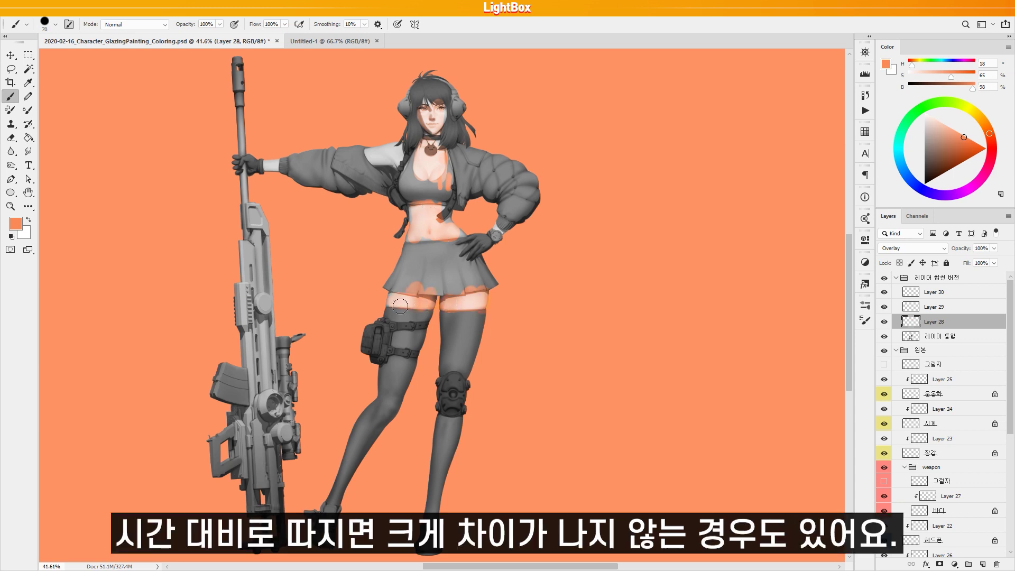
Clip the Overlay, Color Burn and Multiply layers to the merged character layer and extend the orange across both upper thighs.
{"action": "left_click", "coordinate": [946, 329], "text": "alt"}
{"action": "left_click", "coordinate": [949, 314], "text": "alt"}
{"action": "left_click", "coordinate": [949, 300], "text": "alt"}
{"action": "mouse_move", "coordinate": [459, 302]}
{"action": "left_mouse_down"}
{"action": "mouse_move", "coordinate": [443, 319]}
{"action": "mouse_move", "coordinate": [459, 293]}
{"action": "mouse_move", "coordinate": [475, 317]}
{"action": "mouse_move", "coordinate": [403, 297]}
{"action": "left_mouse_up"}
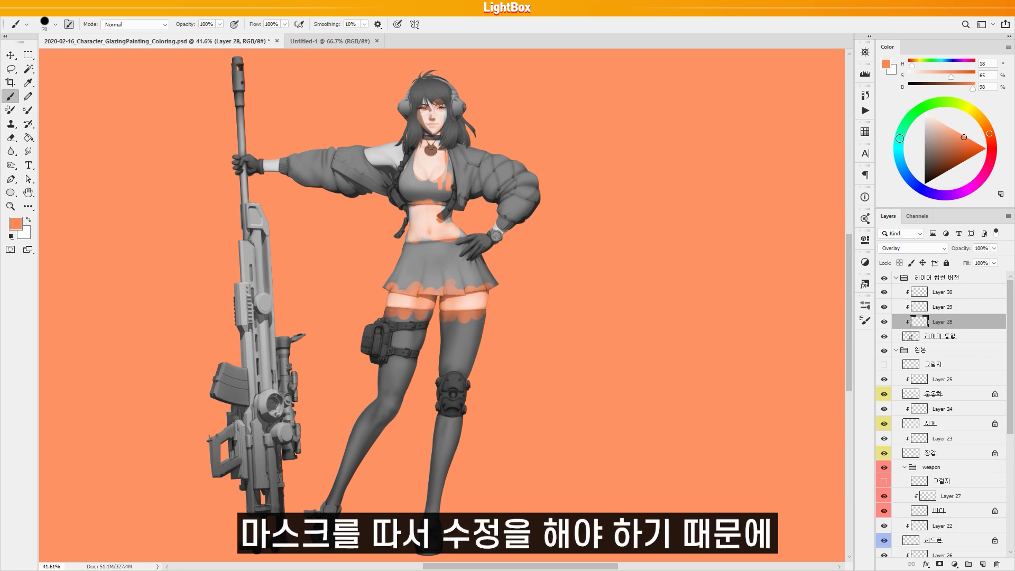
Paint the skirt teal green (hue 165) on the Overlay layer.
{"action": "left_click", "coordinate": [900, 136]}
{"action": "left_click", "coordinate": [961, 153]}
{"action": "mouse_move", "coordinate": [406, 247]}
{"action": "left_mouse_down"}
{"action": "mouse_move", "coordinate": [404, 288]}
{"action": "mouse_move", "coordinate": [396, 285]}
{"action": "mouse_move", "coordinate": [427, 286]}
{"action": "mouse_move", "coordinate": [429, 256]}
{"action": "mouse_move", "coordinate": [412, 287]}
{"action": "mouse_move", "coordinate": [455, 255]}
{"action": "mouse_move", "coordinate": [463, 290]}
{"action": "mouse_move", "coordinate": [487, 280]}
{"action": "mouse_move", "coordinate": [425, 291]}
{"action": "mouse_move", "coordinate": [482, 281]}
{"action": "mouse_move", "coordinate": [469, 247]}
{"action": "mouse_move", "coordinate": [422, 250]}
{"action": "mouse_move", "coordinate": [449, 281]}
{"action": "mouse_move", "coordinate": [395, 244]}
{"action": "mouse_move", "coordinate": [373, 292]}
{"action": "mouse_move", "coordinate": [480, 291]}
{"action": "mouse_move", "coordinate": [498, 271]}
{"action": "mouse_move", "coordinate": [482, 240]}
{"action": "mouse_move", "coordinate": [418, 242]}
{"action": "left_mouse_up"}
Lasso the skirt, shift its colour from green to blue with Hue/Saturation, and deselect it.
{"action": "key", "text": "l"}
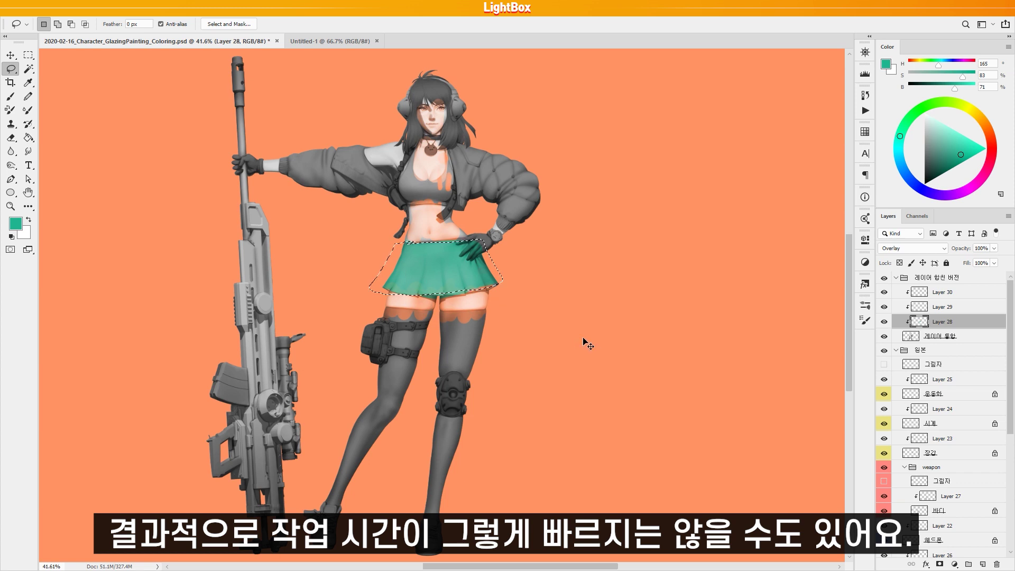
{"action": "key", "text": "ctrl+u"}
{"action": "left_click_drag", "start_coordinate": [437, 103], "coordinate": [716, 191]}
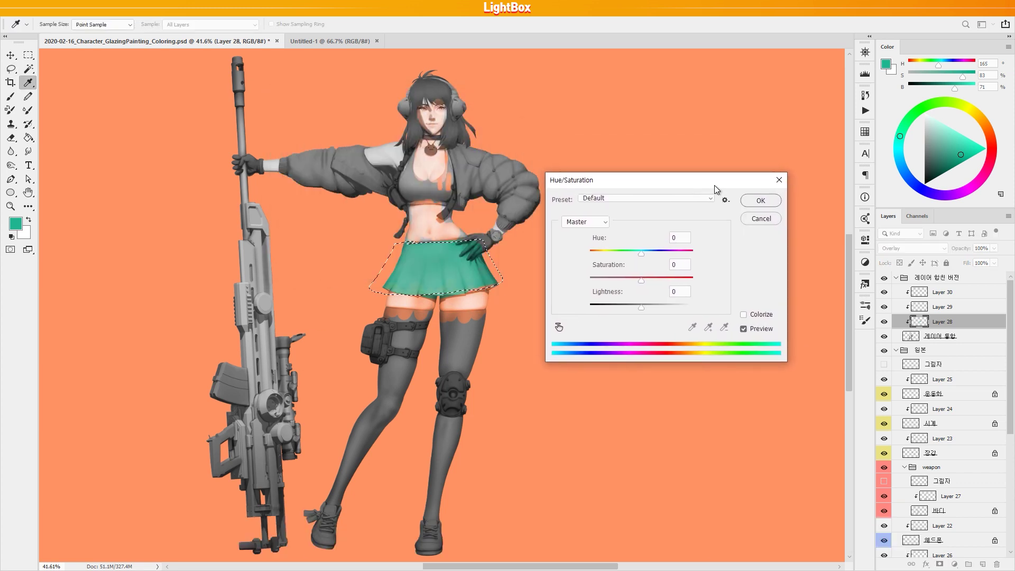
{"action": "mouse_move", "coordinate": [671, 257]}
{"action": "left_mouse_down"}
{"action": "mouse_move", "coordinate": [681, 261]}
{"action": "mouse_move", "coordinate": [667, 261]}
{"action": "left_mouse_up"}
{"action": "left_click", "coordinate": [761, 203]}
{"action": "key", "text": "ctrl+d"}
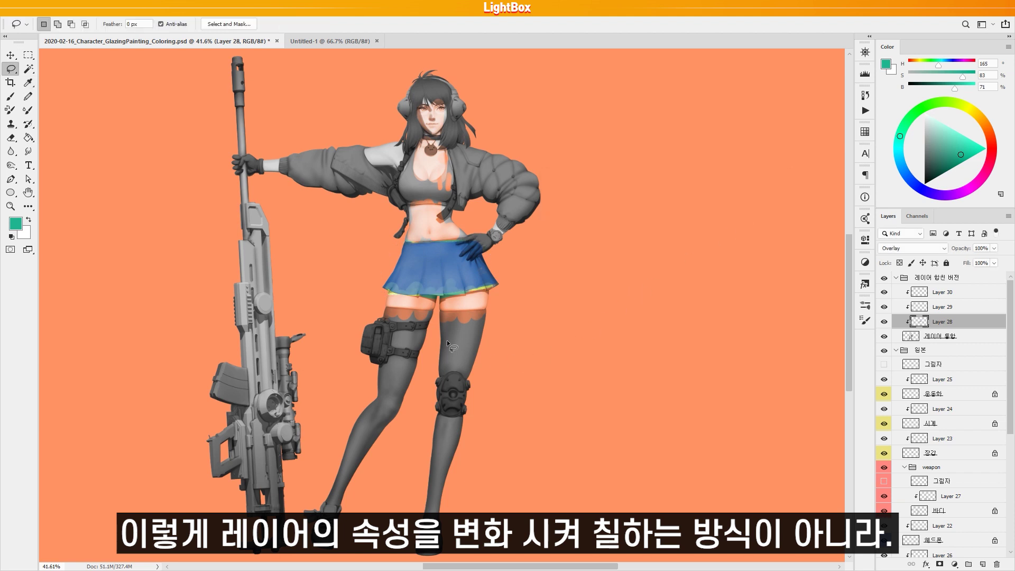
Return to the Brush tool with an olive-yellow foreground colour (hue 54) and reselect the Overlay layer.
{"action": "key", "text": "b"}
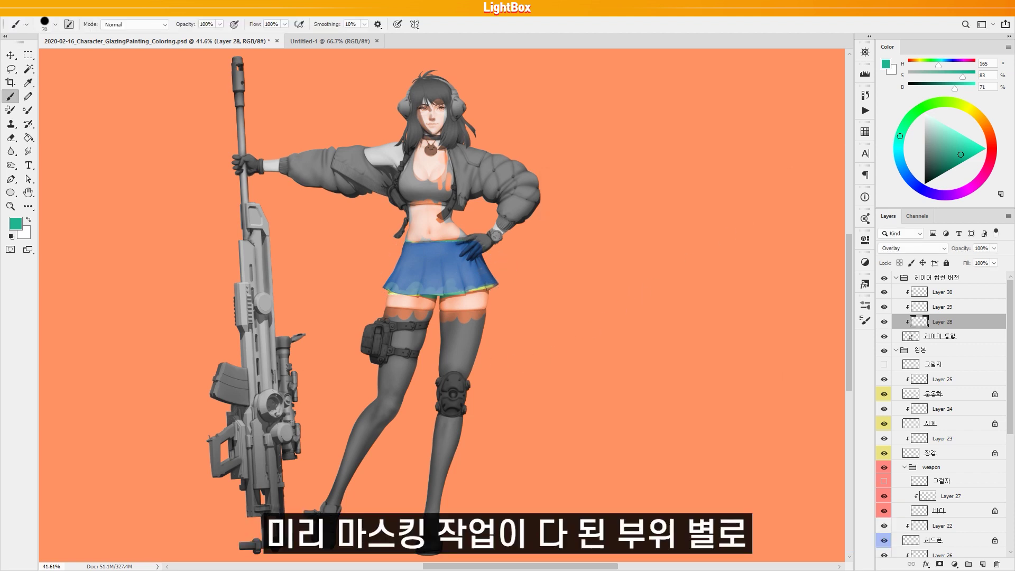
{"action": "left_click", "coordinate": [973, 110]}
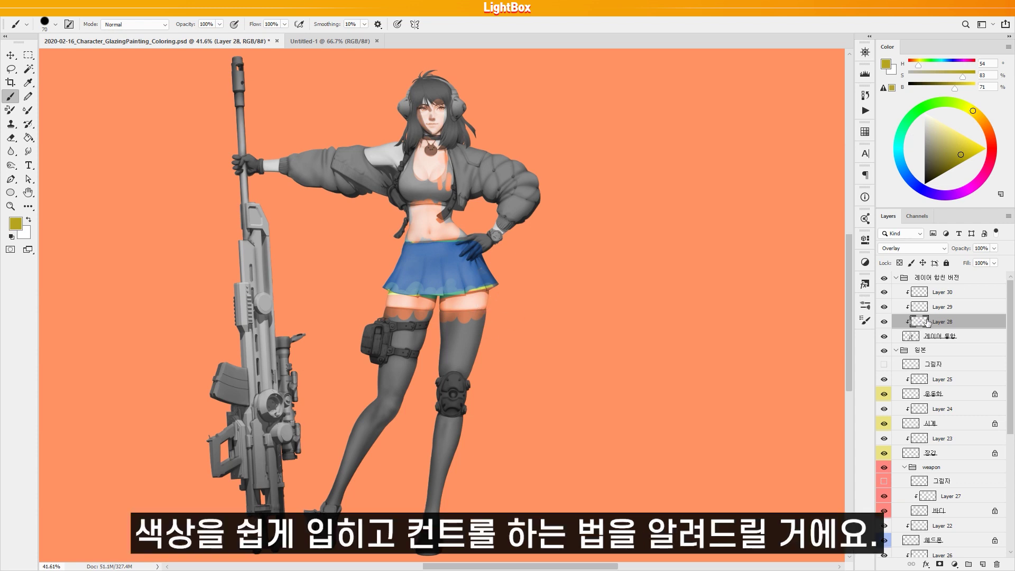
{"action": "left_click", "coordinate": [941, 305]}
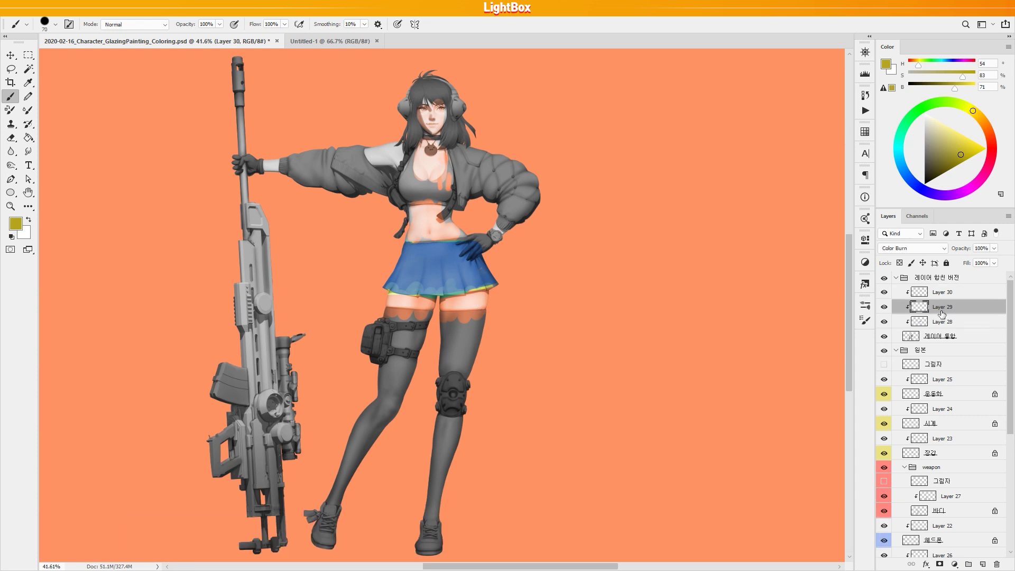
{"action": "left_click", "coordinate": [941, 318]}
Collapse and hide the merged-version layer group, and hide the 그림자 shadow layer in the original group.
{"action": "left_click", "coordinate": [895, 278]}
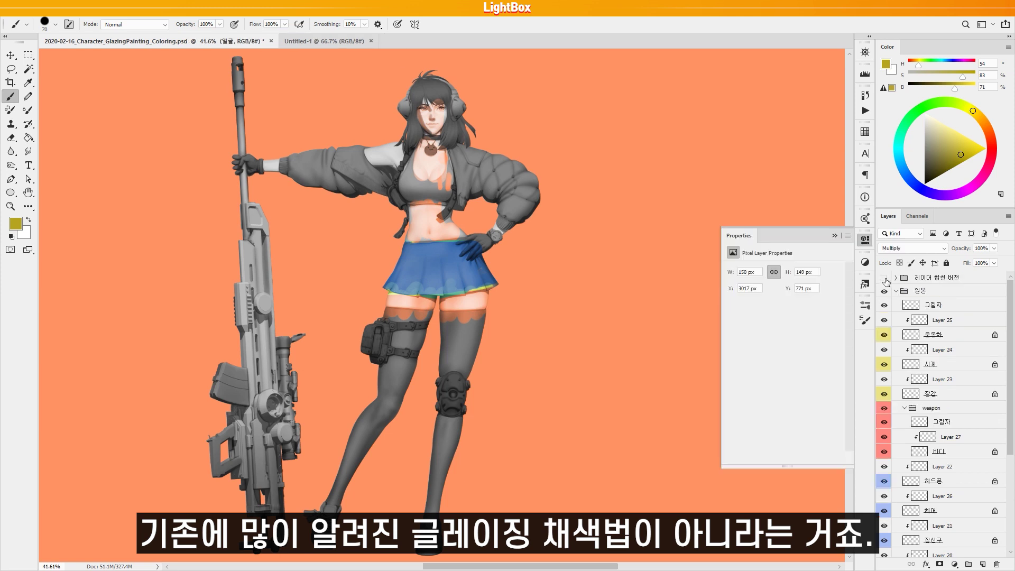
{"action": "left_click", "coordinate": [885, 278]}
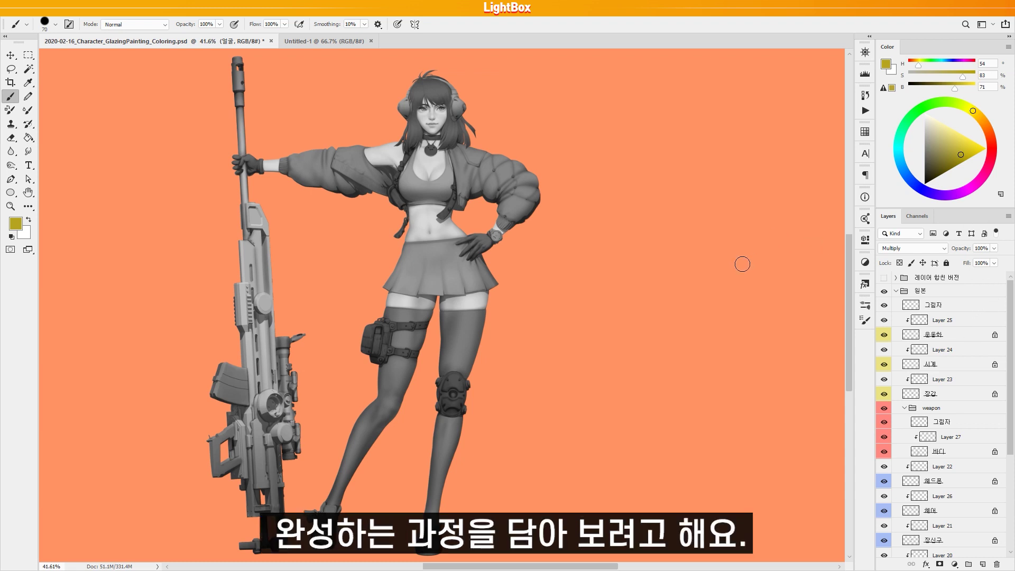
{"action": "left_click", "coordinate": [884, 306]}
Add a Color Balance adjustment layer directly above the upper 얼굴 face layer.
{"action": "left_click_drag", "start_coordinate": [1011, 333], "coordinate": [1013, 433]}
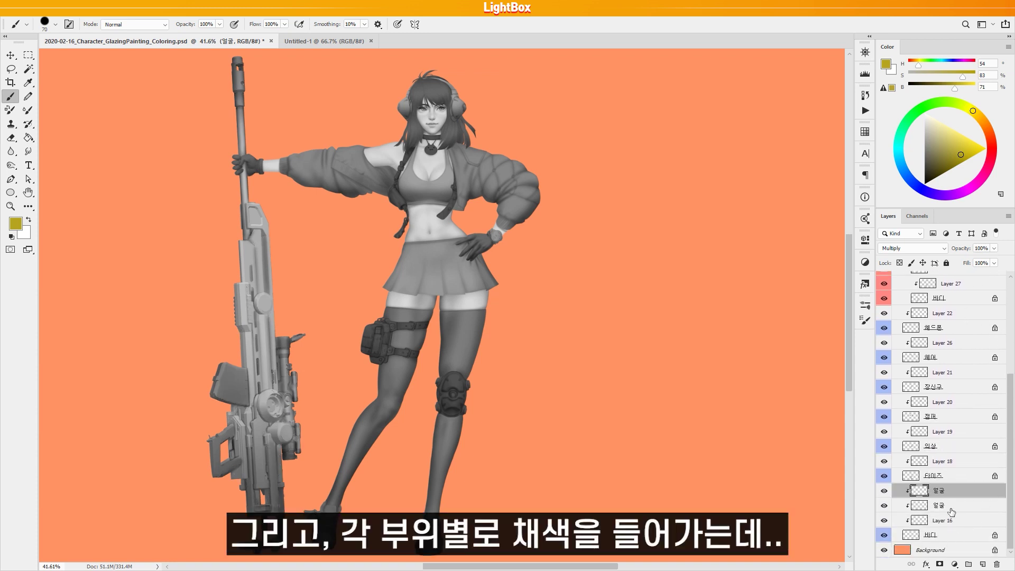
{"action": "left_click", "coordinate": [950, 540]}
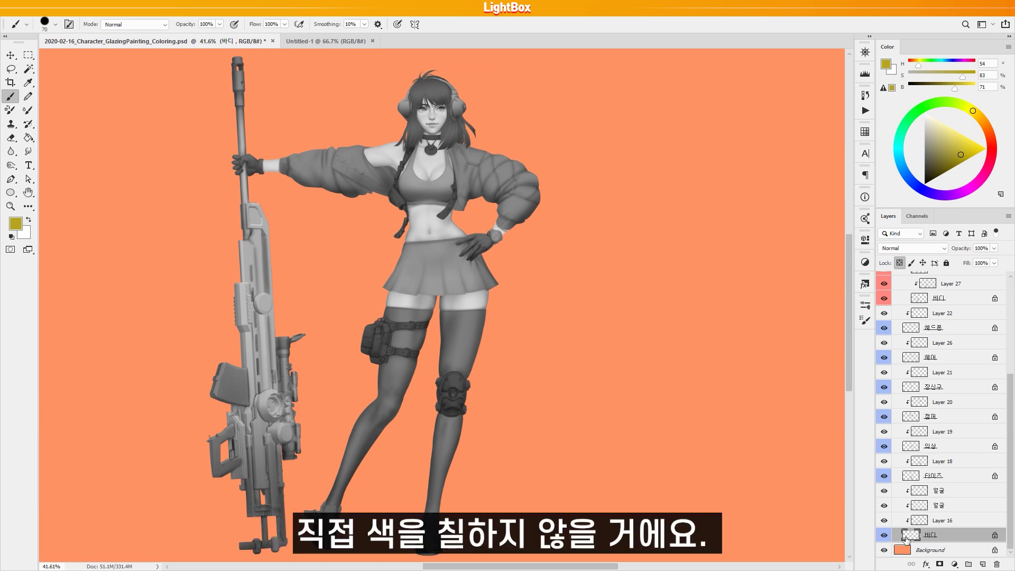
{"action": "left_click", "coordinate": [951, 493]}
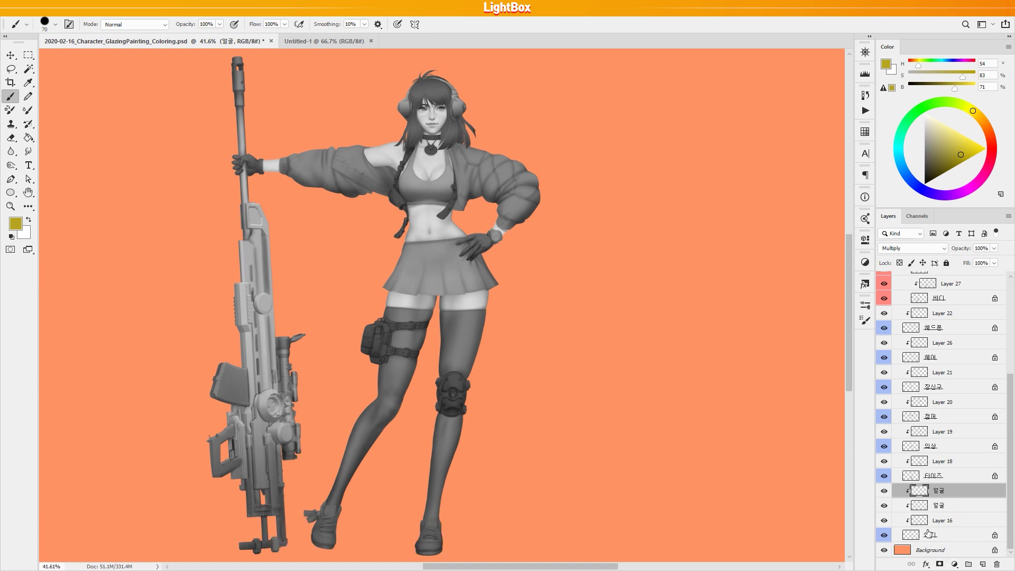
{"action": "left_click", "coordinate": [954, 564]}
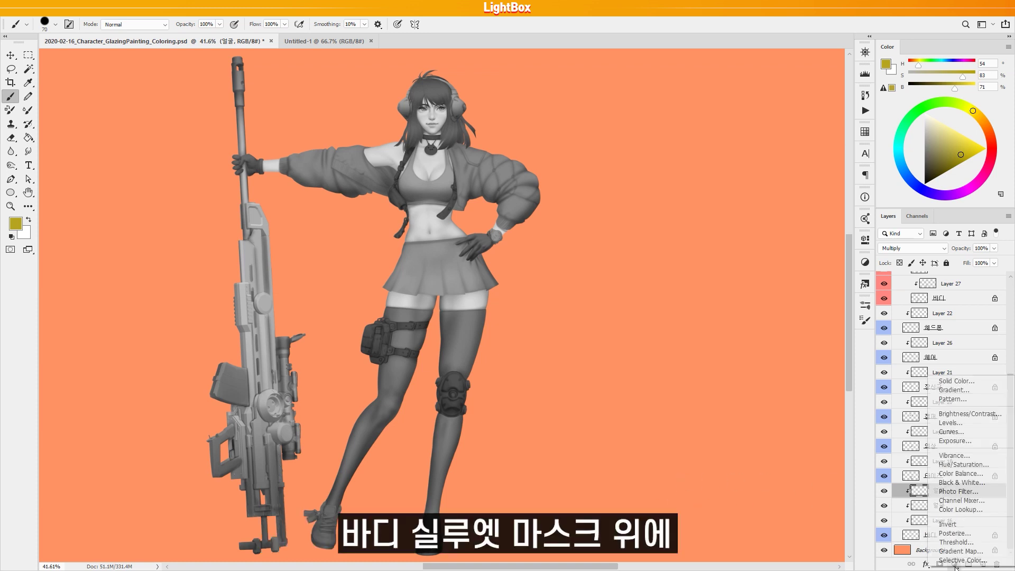
{"action": "left_click", "coordinate": [964, 474]}
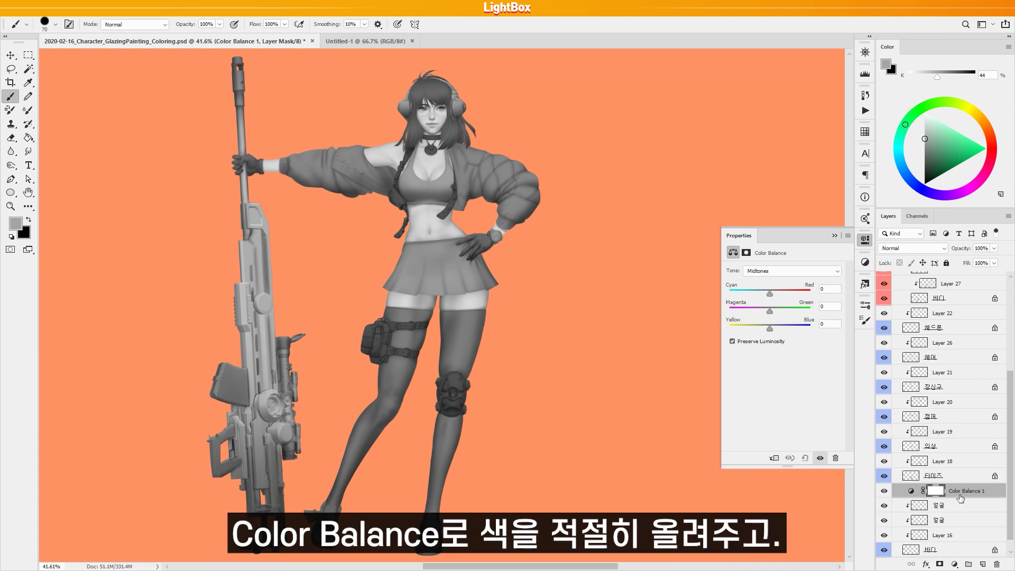
Clip the Color Balance layer to the body layer and set its midtones to Cyan-Red +66 and Yellow-Blue -69.
{"action": "left_click", "coordinate": [957, 495], "text": "alt"}
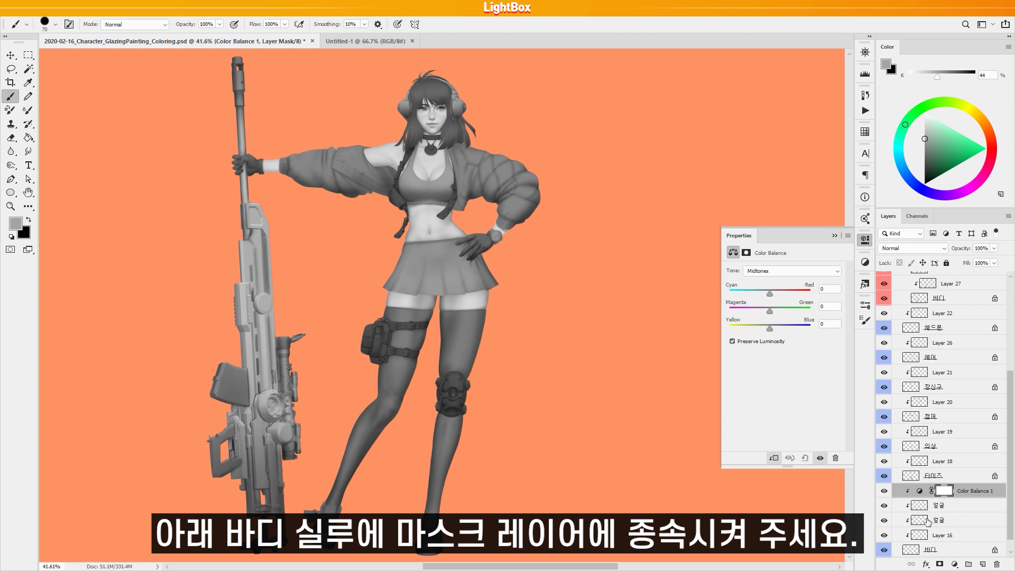
{"action": "left_click_drag", "start_coordinate": [770, 293], "coordinate": [796, 293]}
{"action": "left_click_drag", "start_coordinate": [769, 329], "coordinate": [743, 328]}
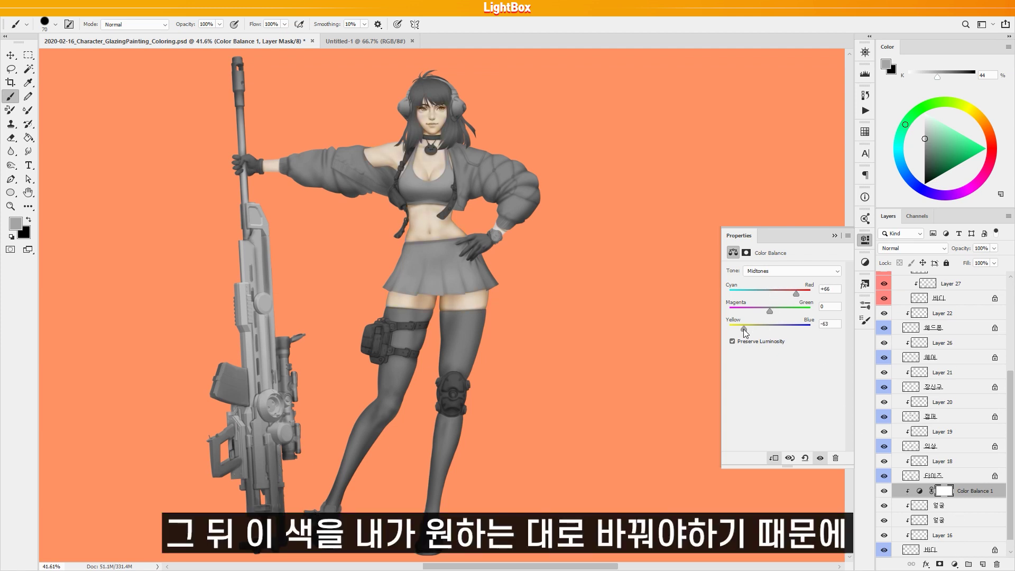
Add a Hue/Saturation layer clipped above the Color Balance layer with Hue -16, Saturation +46 and Lightness +12.
{"action": "left_click", "coordinate": [954, 564]}
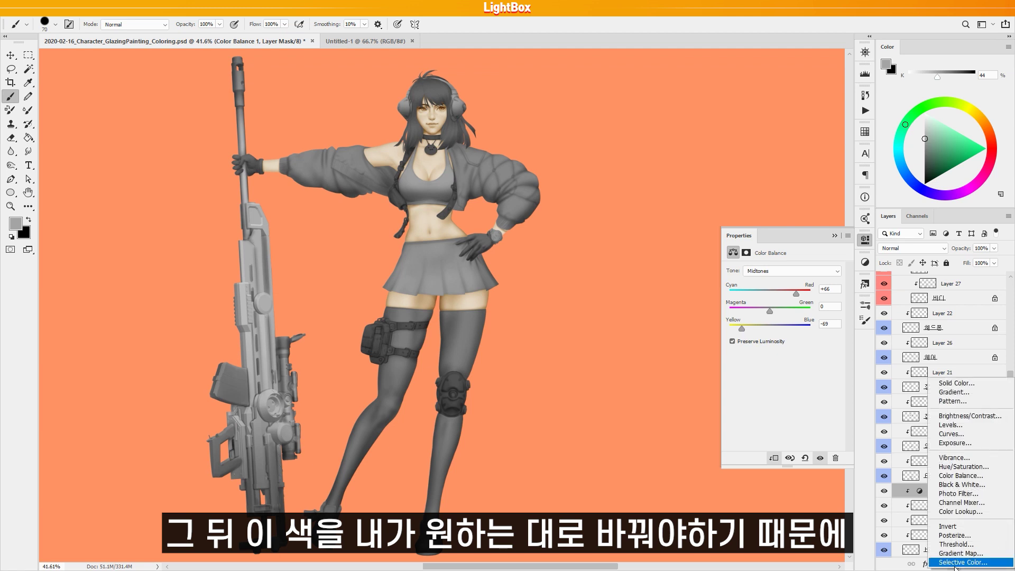
{"action": "left_click", "coordinate": [963, 467]}
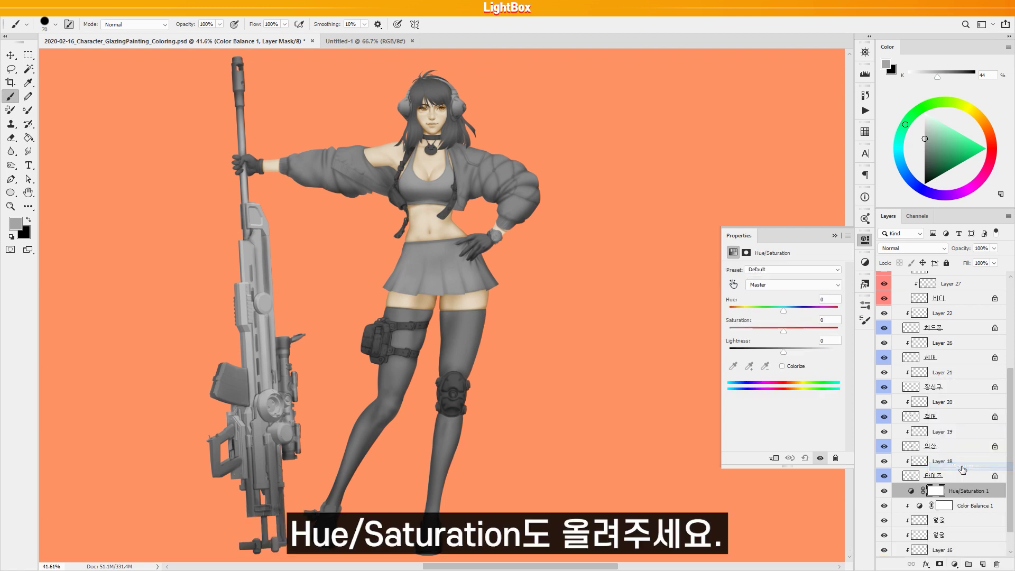
{"action": "left_click", "coordinate": [960, 495], "text": "alt"}
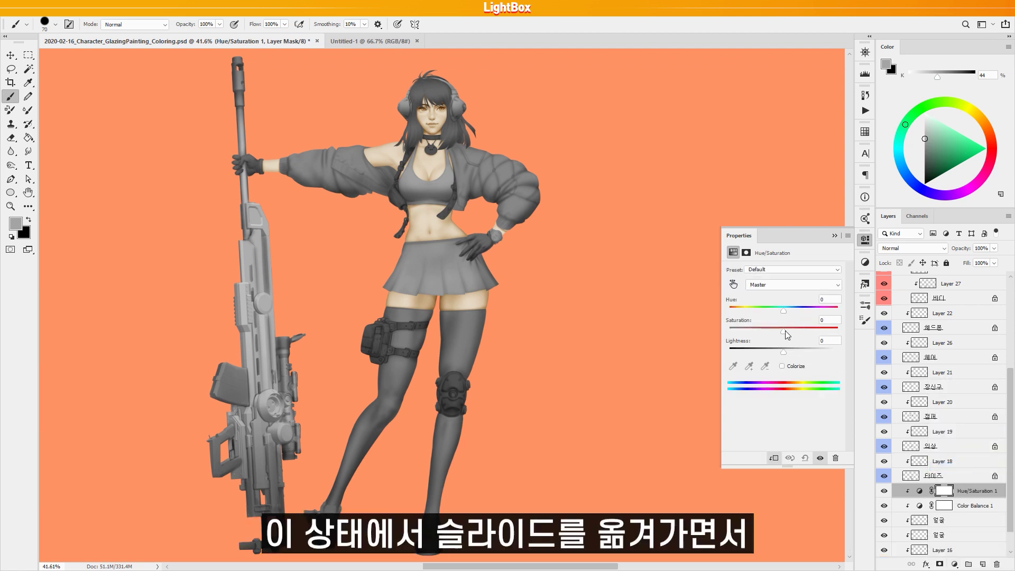
{"action": "left_click_drag", "start_coordinate": [806, 331], "coordinate": [778, 315]}
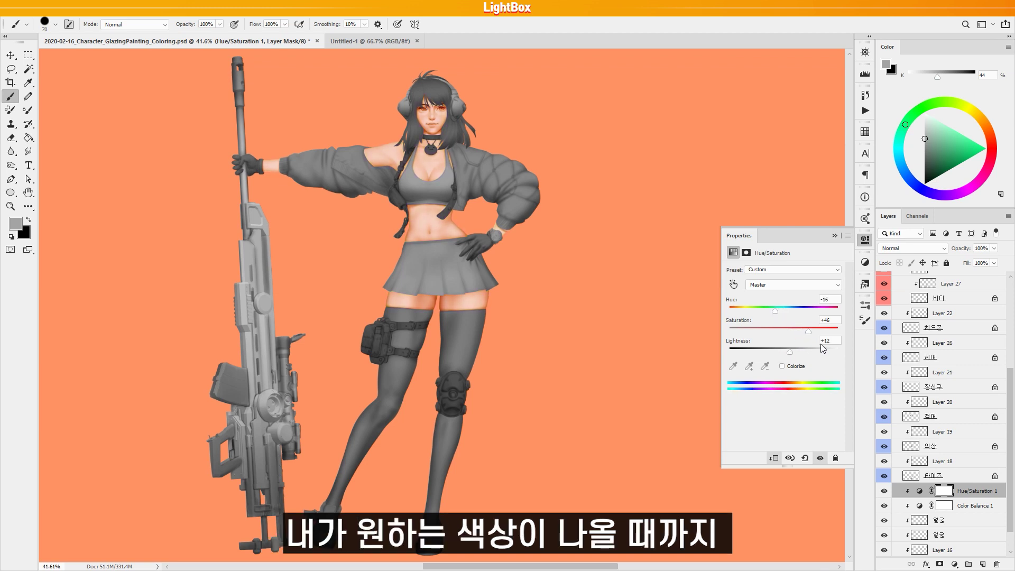
Set the Color Balance layer's shadows to Cyan-Red +32 and Yellow-Blue -39.
{"action": "left_click", "coordinate": [946, 506]}
{"action": "left_click", "coordinate": [774, 271]}
{"action": "left_click", "coordinate": [777, 281]}
{"action": "left_click_drag", "start_coordinate": [770, 294], "coordinate": [783, 294]}
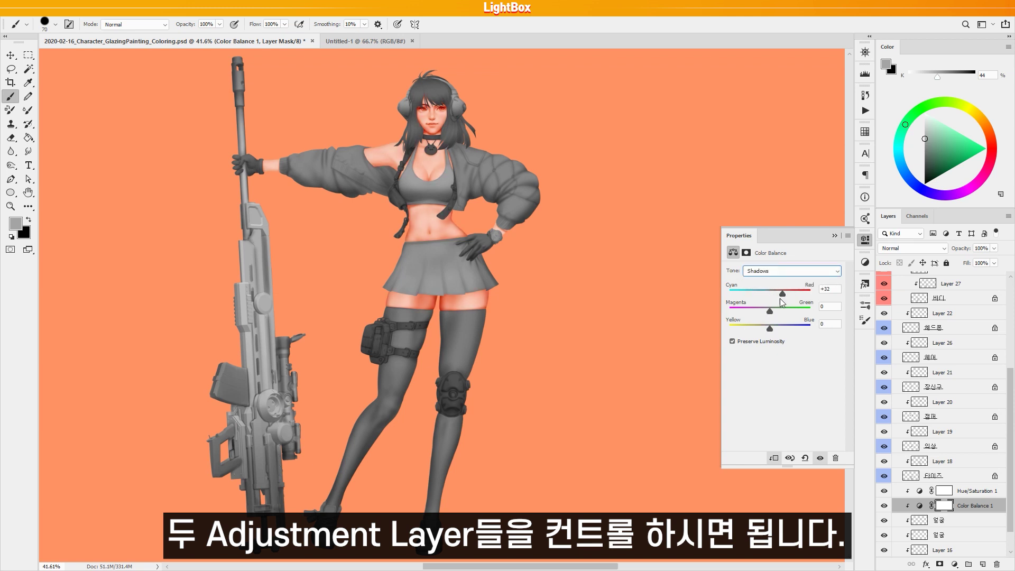
{"action": "left_click_drag", "start_coordinate": [770, 328], "coordinate": [754, 330]}
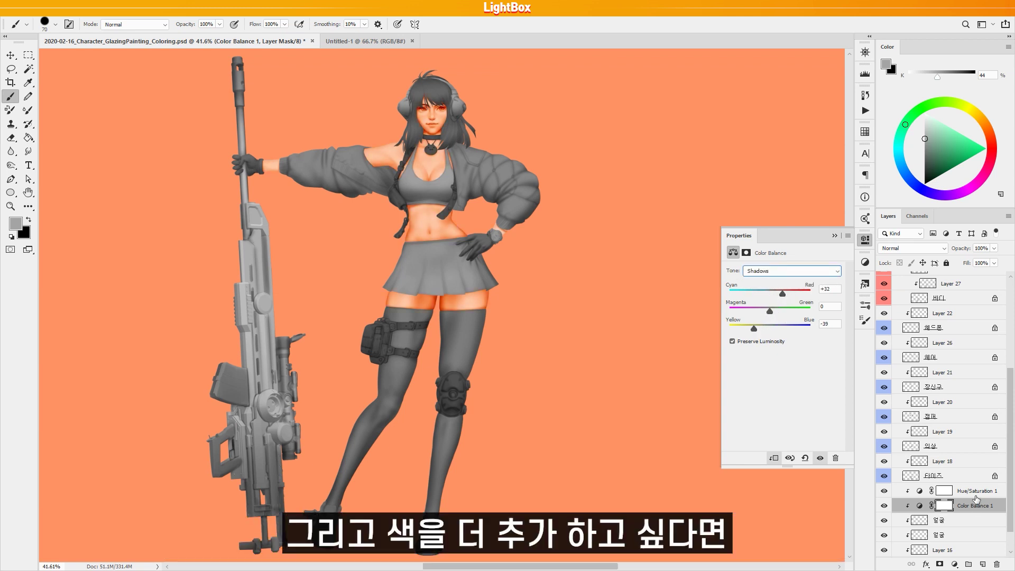
Add a second Hue/Saturation layer above the first, set its Hue to -47 and clip it to the body.
{"action": "left_click", "coordinate": [976, 490]}
{"action": "left_click", "coordinate": [955, 564]}
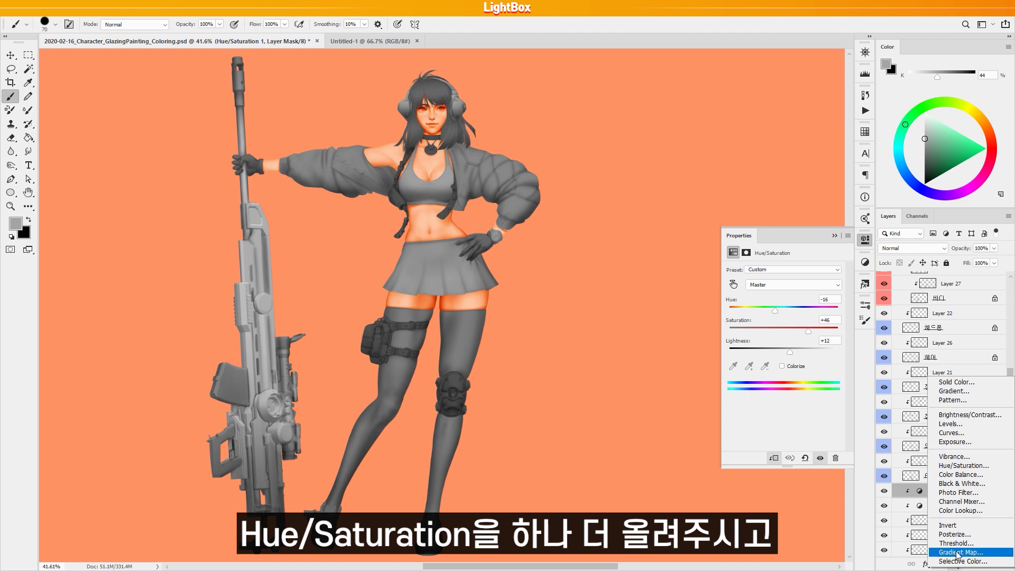
{"action": "left_click", "coordinate": [959, 465]}
{"action": "left_click_drag", "start_coordinate": [784, 313], "coordinate": [759, 309]}
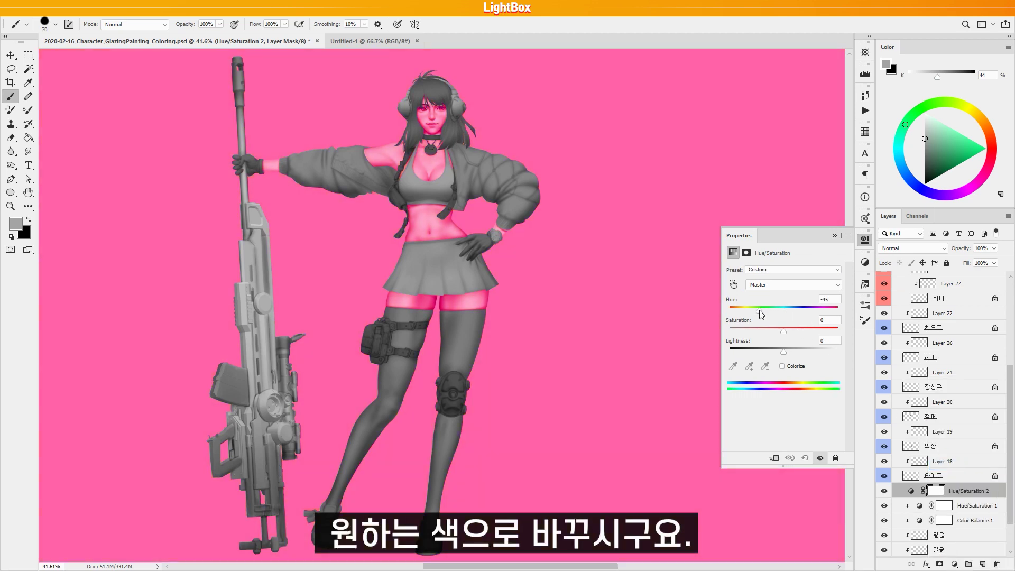
{"action": "left_click", "coordinate": [963, 496], "text": "alt"}
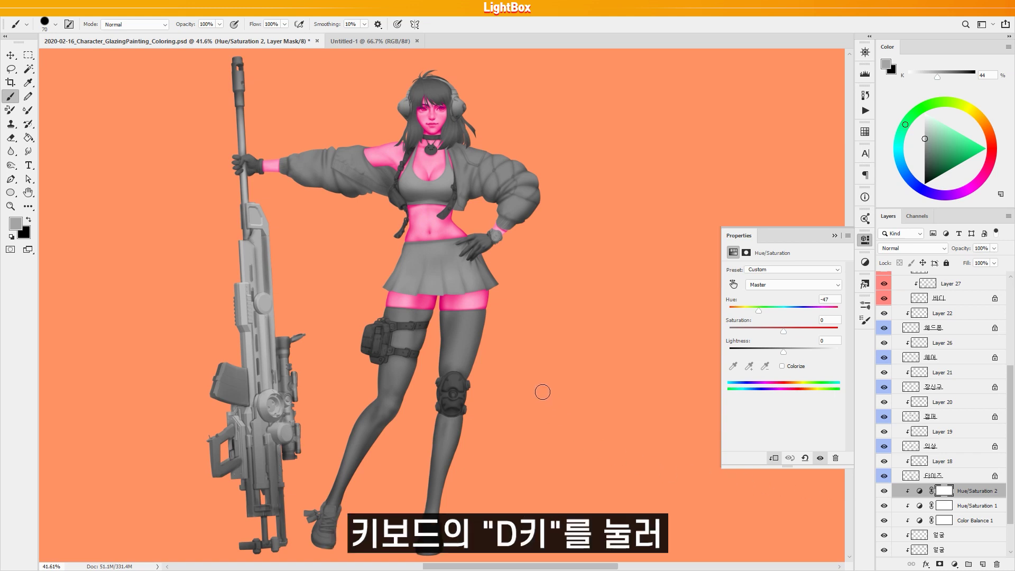
Fill the second Hue/Saturation mask with black and paint it white over the upper thighs and lower face with the soft 300 px brush preset.
{"action": "key", "text": "d"}
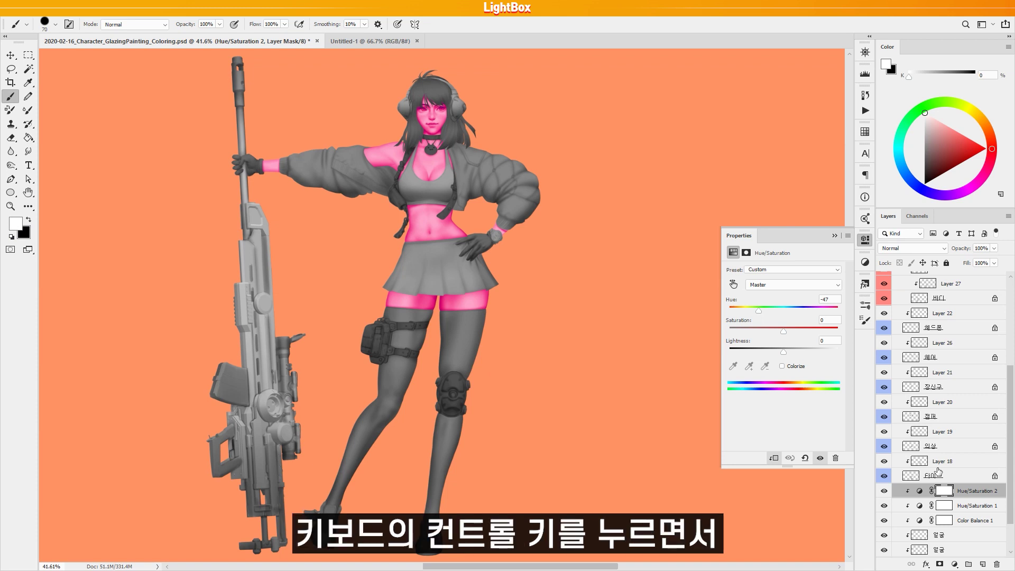
{"action": "key", "text": "ctrl+BackSpace"}
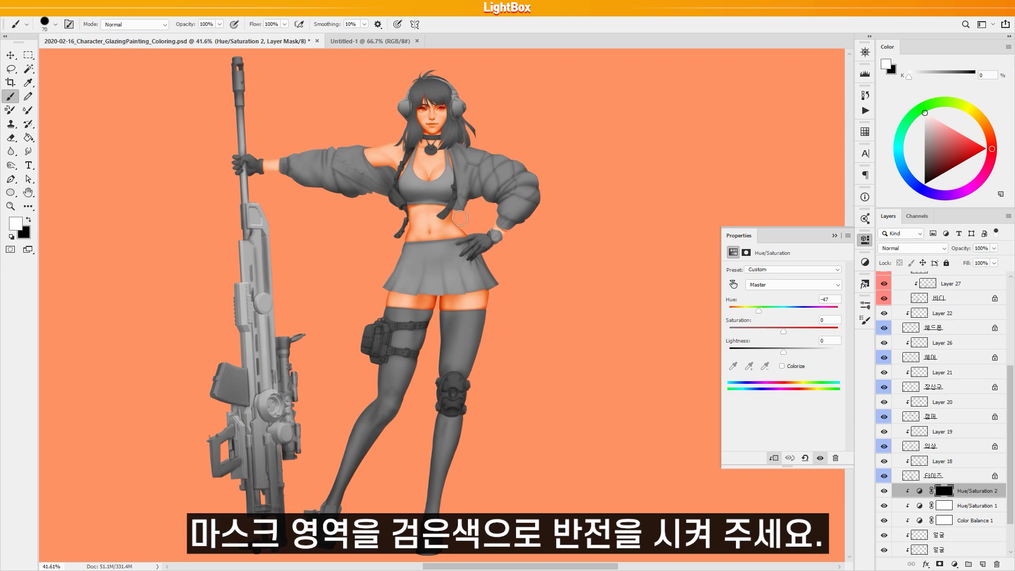
{"action": "right_click", "coordinate": [579, 168]}
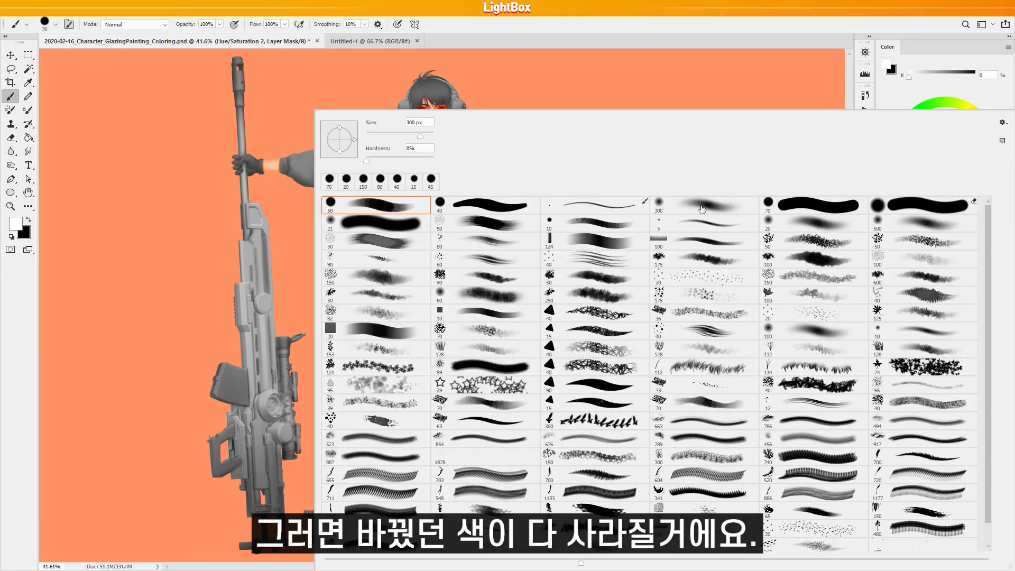
{"action": "double_click", "coordinate": [701, 209]}
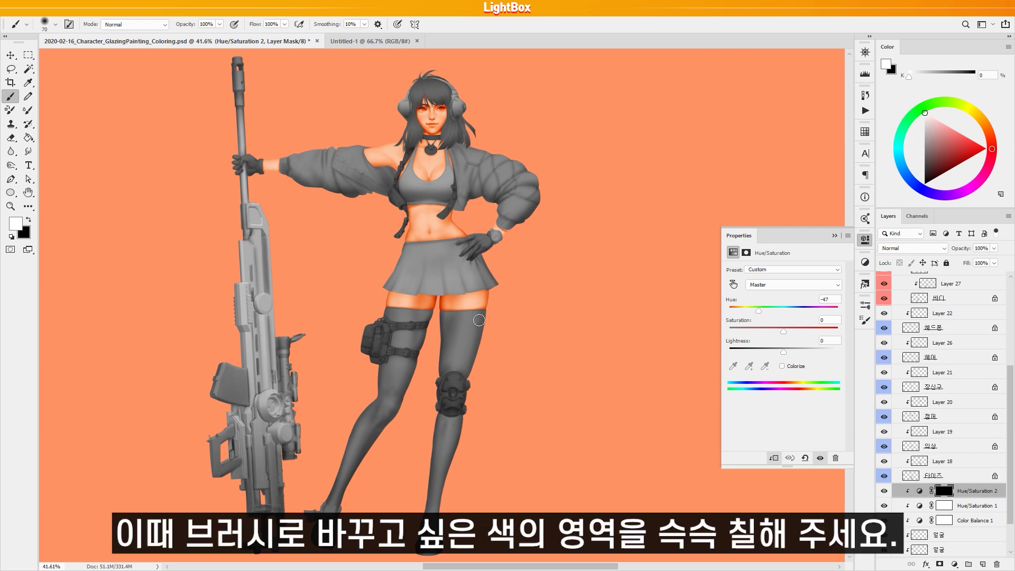
{"action": "left_click_drag", "start_coordinate": [443, 312], "coordinate": [401, 311]}
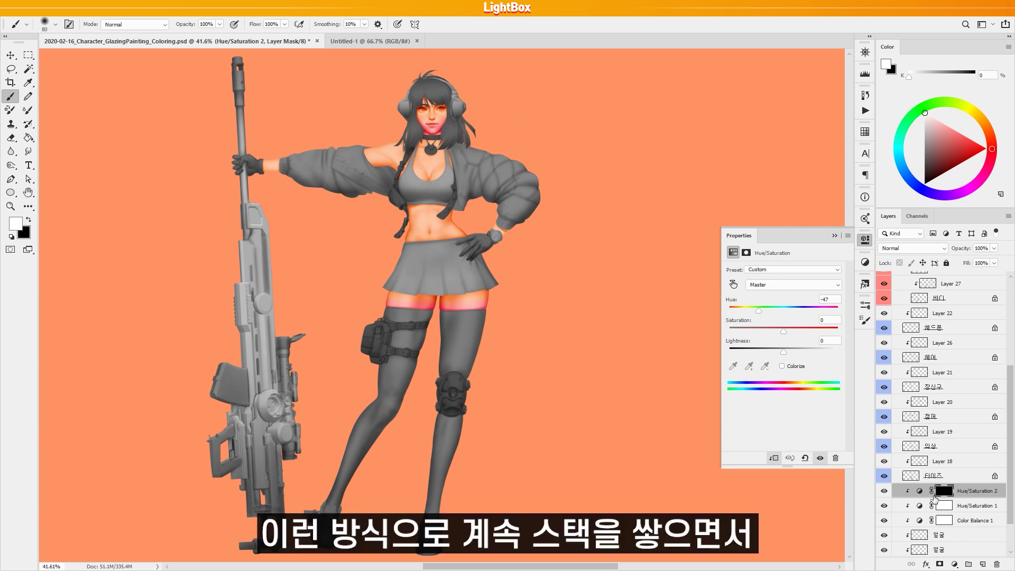
Add a third clipped Hue/Saturation layer above the masked one with its Hue at +19.
{"action": "left_click", "coordinate": [954, 564]}
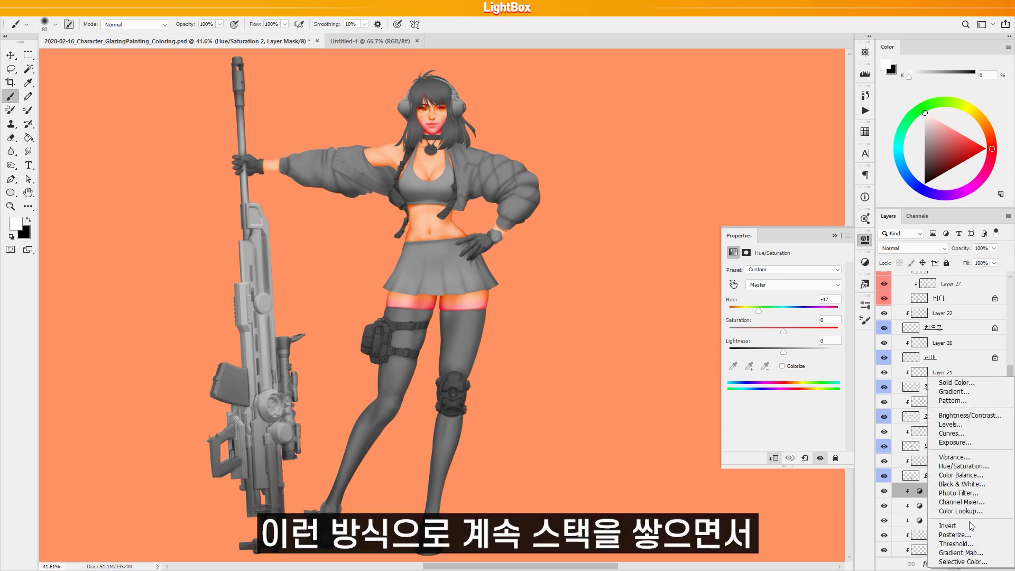
{"action": "left_click", "coordinate": [974, 470]}
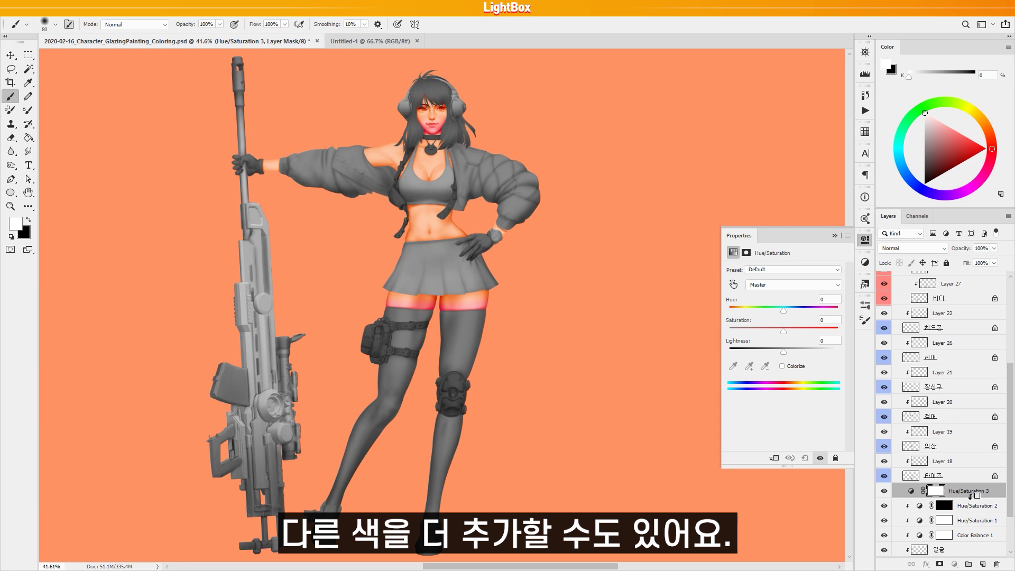
{"action": "mouse_move", "coordinate": [784, 311]}
{"action": "left_mouse_down"}
{"action": "mouse_move", "coordinate": [803, 310]}
{"action": "mouse_move", "coordinate": [793, 311]}
{"action": "left_mouse_up"}
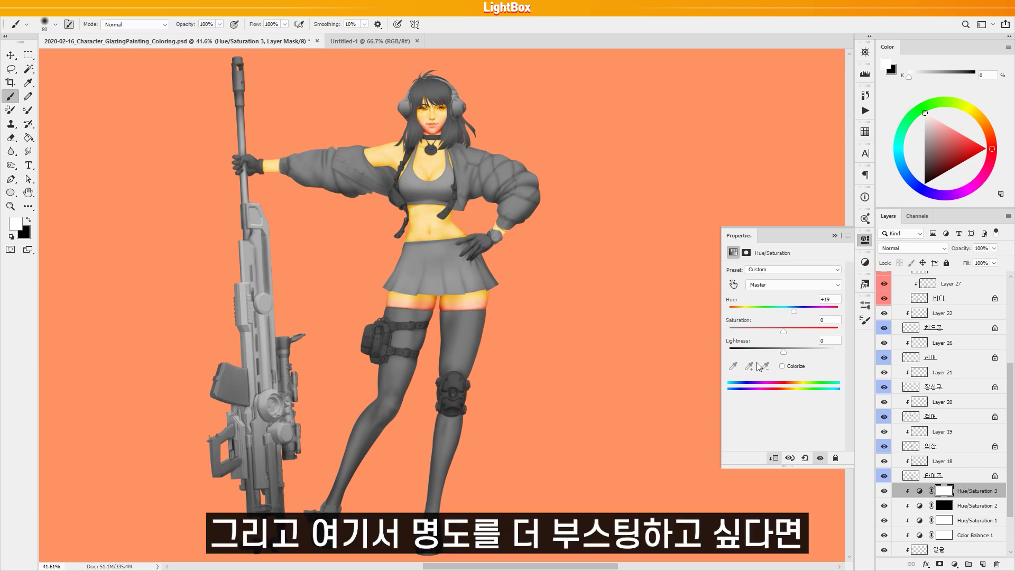
Add a Levels layer with input black 35 and white 226, clipped above the third Hue/Saturation layer.
{"action": "left_click", "coordinate": [955, 564]}
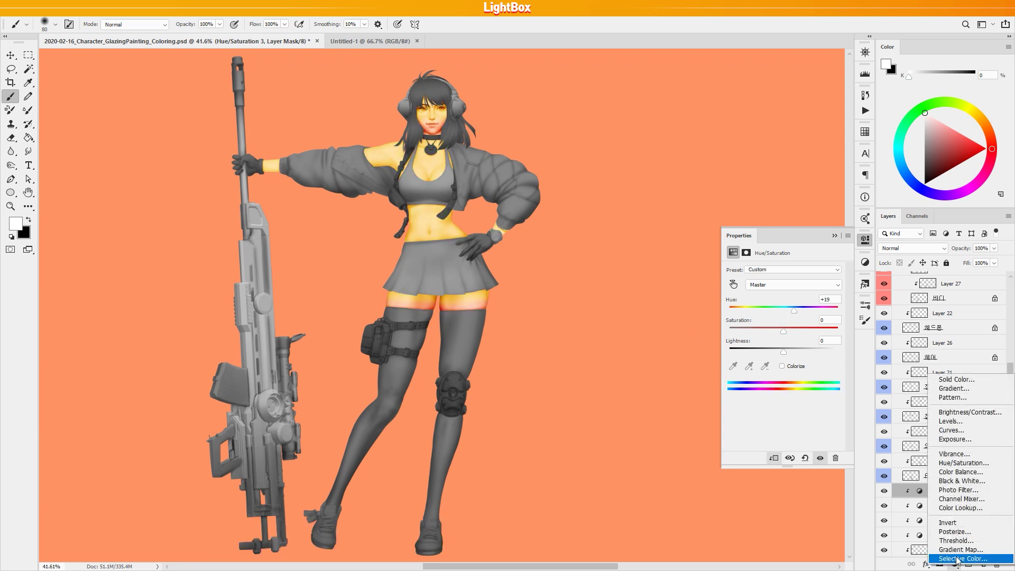
{"action": "left_click", "coordinate": [952, 421]}
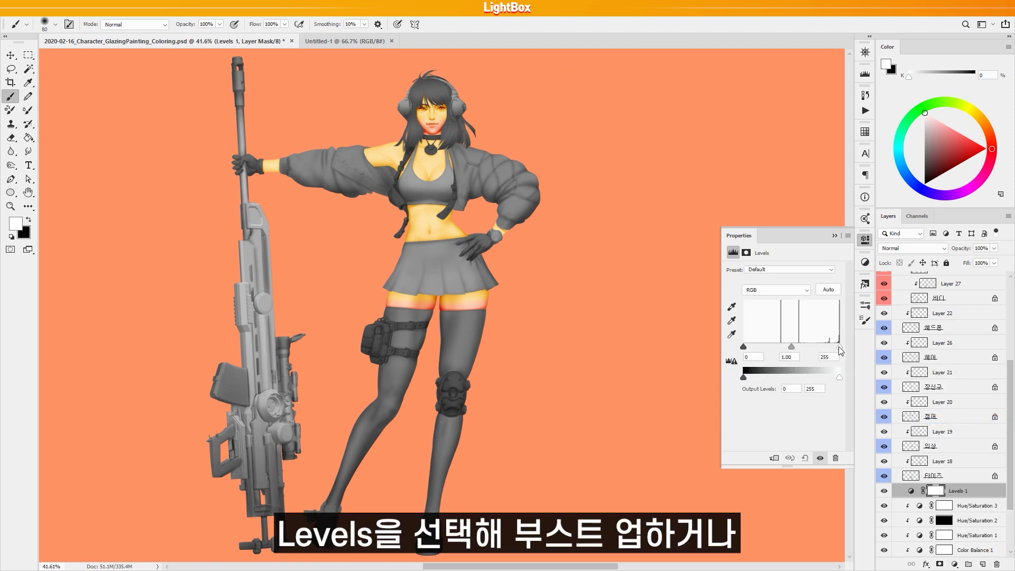
{"action": "left_click_drag", "start_coordinate": [839, 347], "coordinate": [829, 347]}
{"action": "left_click_drag", "start_coordinate": [744, 347], "coordinate": [756, 348]}
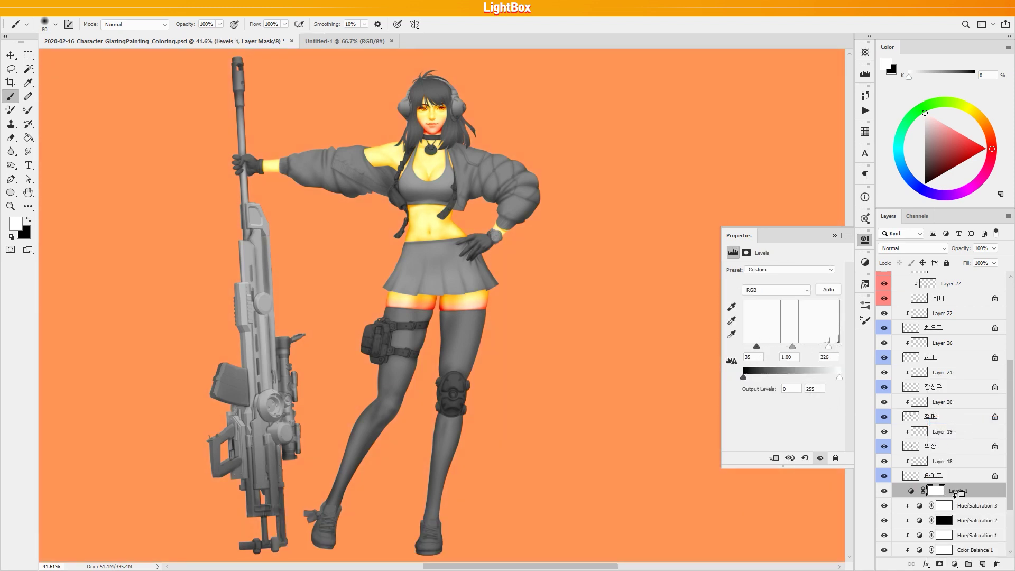
{"action": "left_click", "coordinate": [956, 494], "text": "alt"}
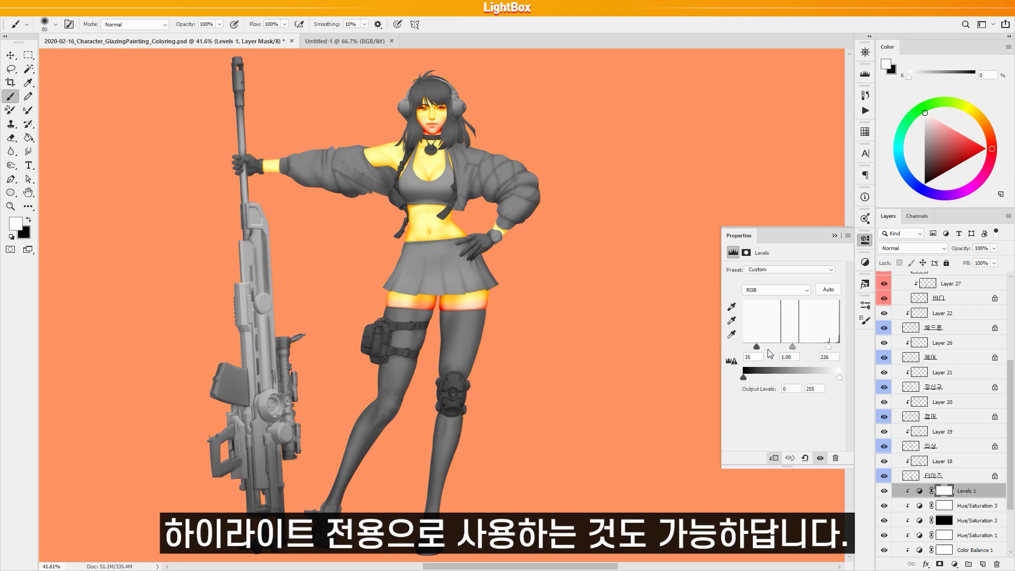
Hide the third Hue/Saturation layer and add a clipped Curves layer above Levels with one shadow point and one highlight point.
{"action": "left_click", "coordinate": [884, 506]}
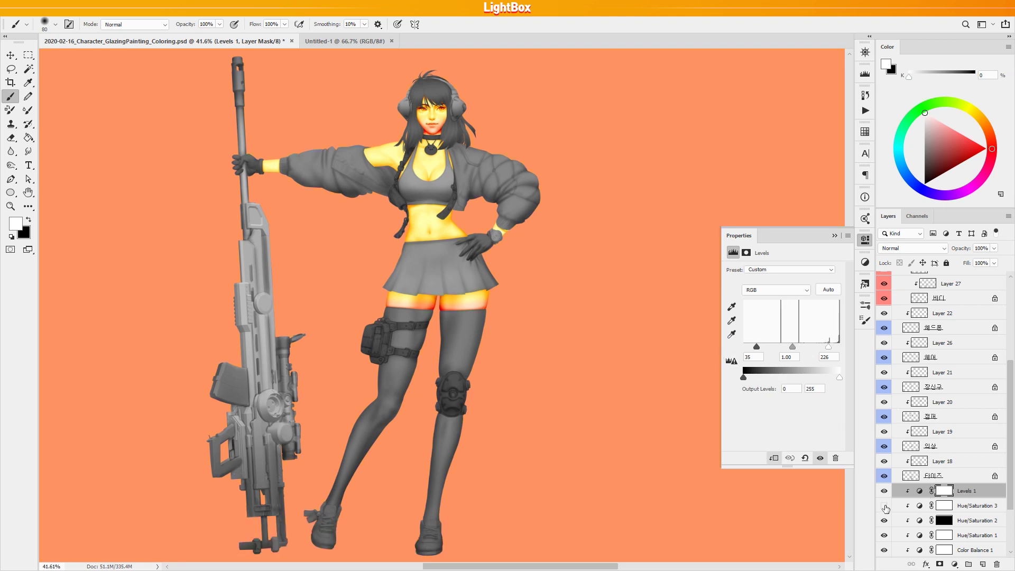
{"action": "left_click", "coordinate": [954, 564]}
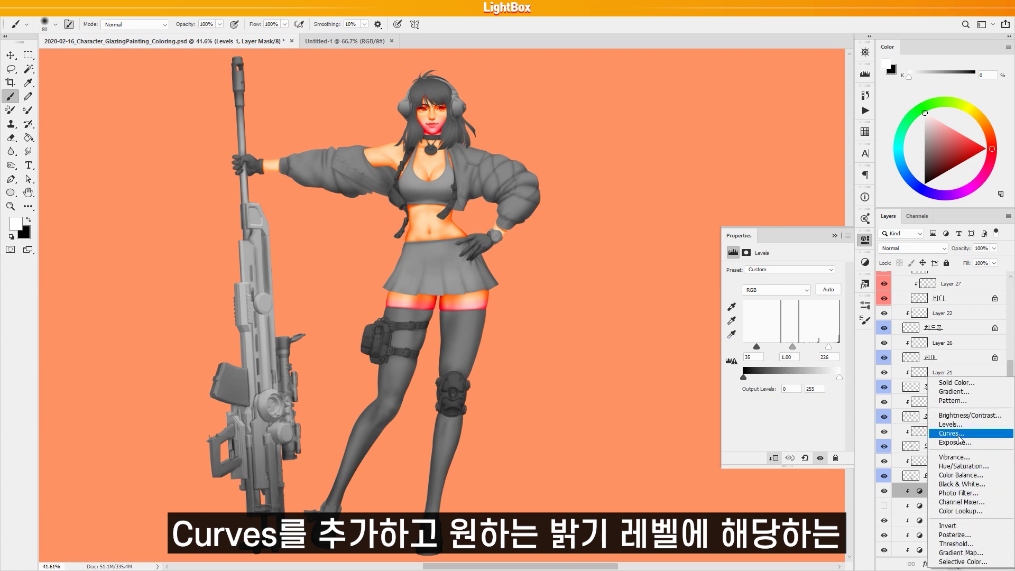
{"action": "left_click", "coordinate": [952, 433]}
{"action": "left_click", "coordinate": [762, 369]}
{"action": "left_click", "coordinate": [820, 313]}
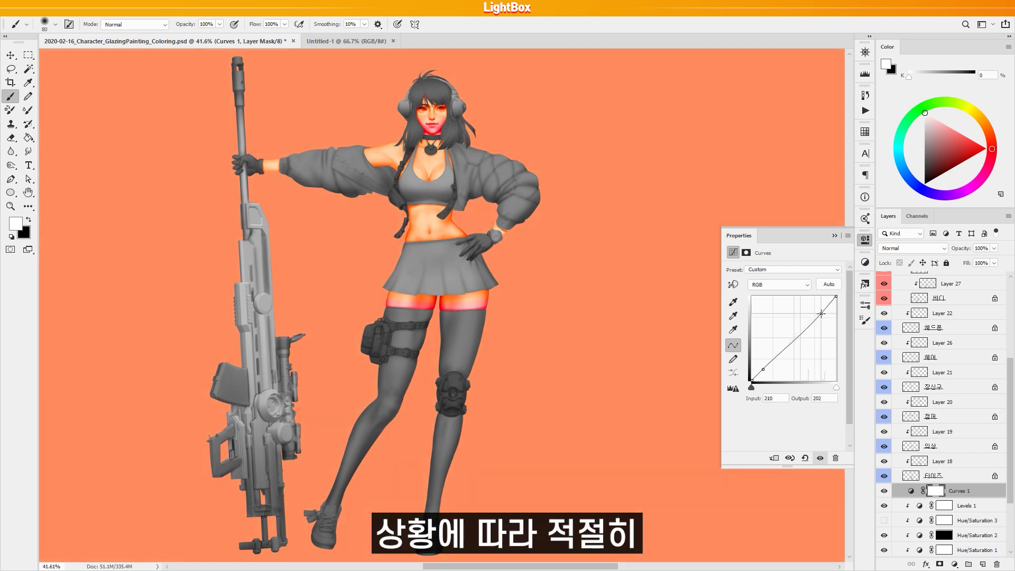
{"action": "left_click", "coordinate": [961, 494], "text": "alt"}
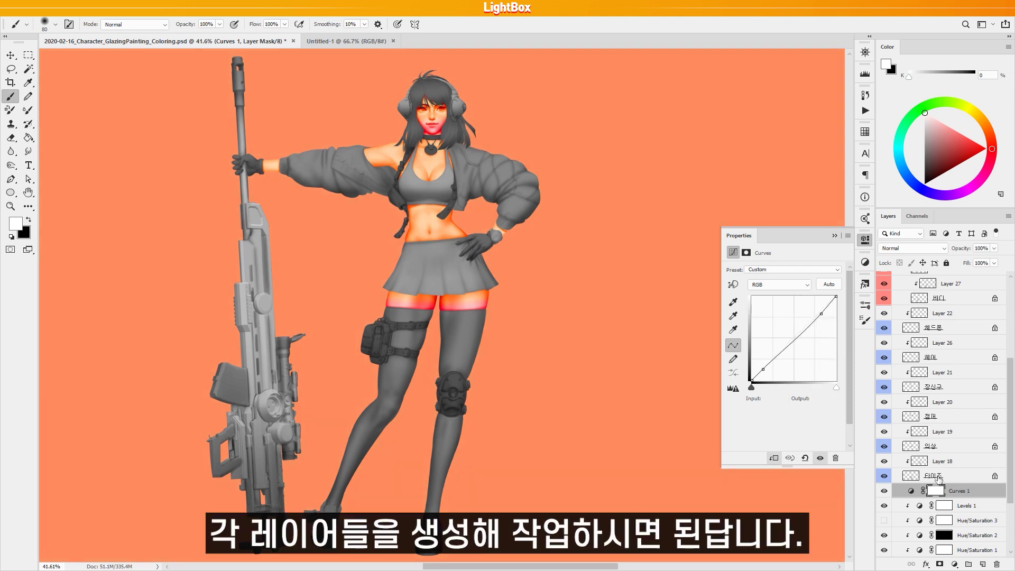
Reshape the RGB curve into a wavy line with points including 28 to 55, 106 to 130, 216 to 200 and 245 to 222.
{"action": "left_click_drag", "start_coordinate": [764, 368], "coordinate": [761, 362]}
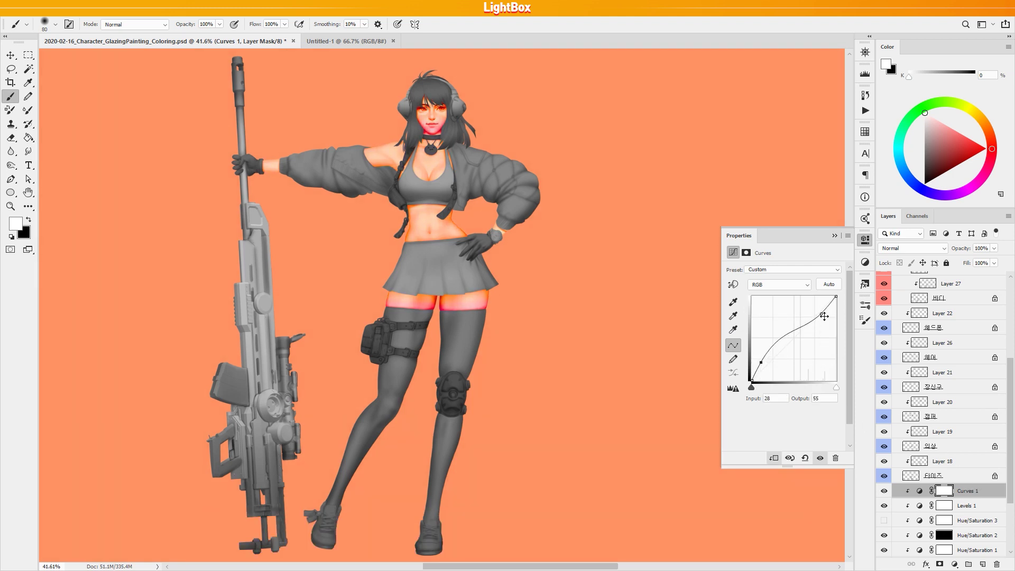
{"action": "mouse_move", "coordinate": [821, 314]}
{"action": "left_mouse_down"}
{"action": "mouse_move", "coordinate": [822, 329]}
{"action": "mouse_move", "coordinate": [823, 314]}
{"action": "left_mouse_up"}
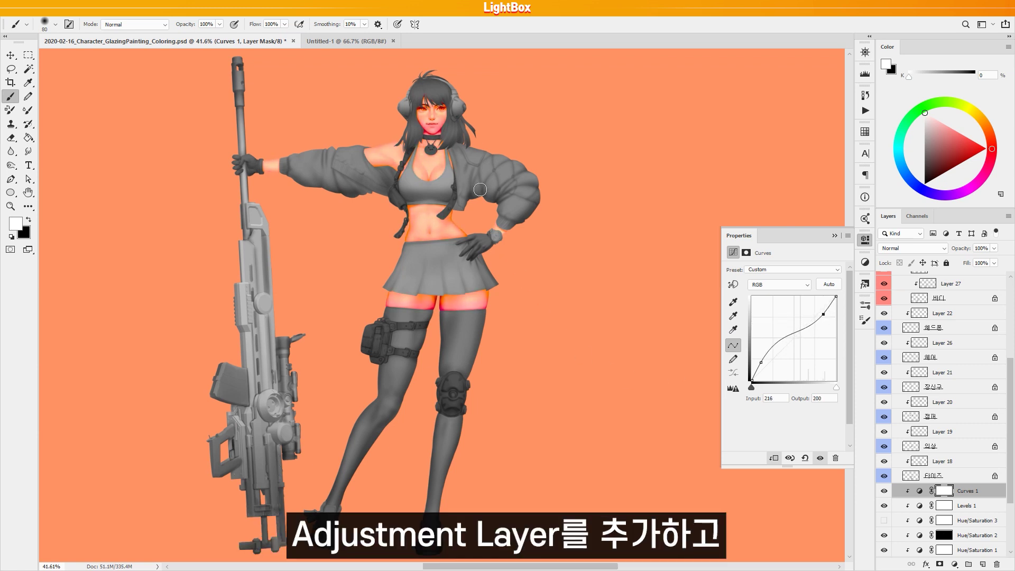
{"action": "left_click", "coordinate": [773, 344]}
{"action": "left_click_drag", "start_coordinate": [790, 334], "coordinate": [790, 345]}
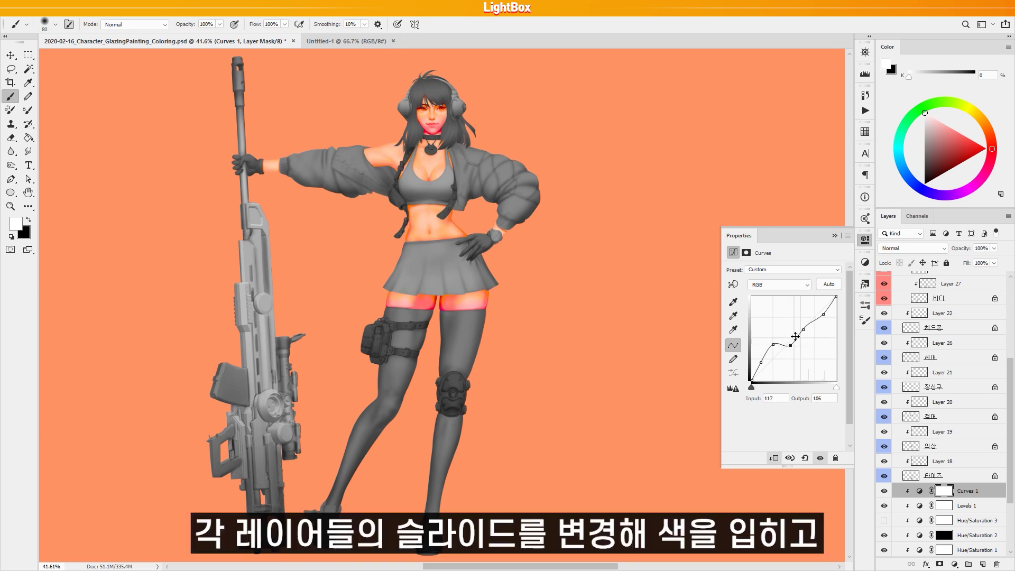
{"action": "left_click_drag", "start_coordinate": [830, 305], "coordinate": [833, 308]}
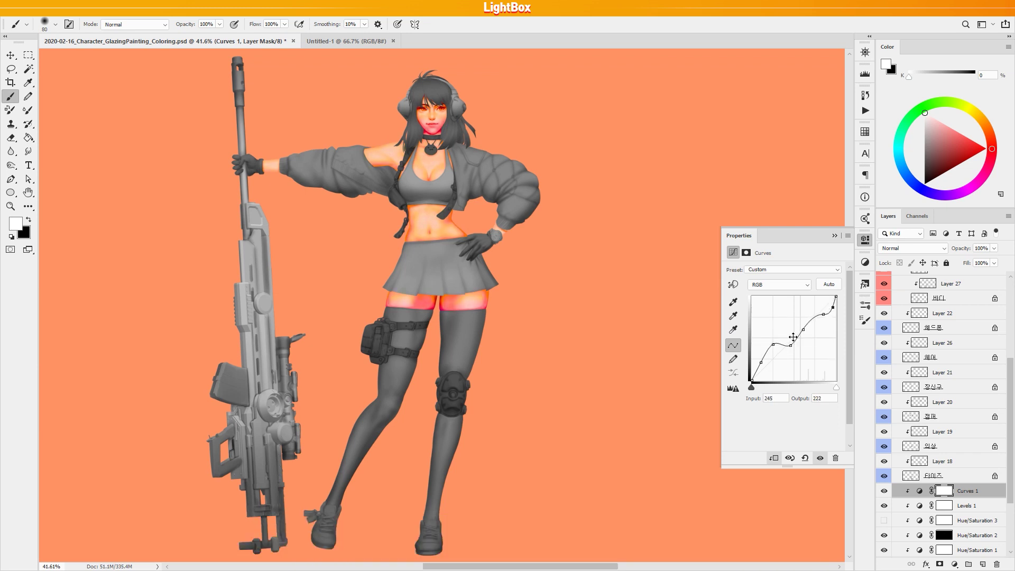
{"action": "left_click_drag", "start_coordinate": [755, 375], "coordinate": [786, 337]}
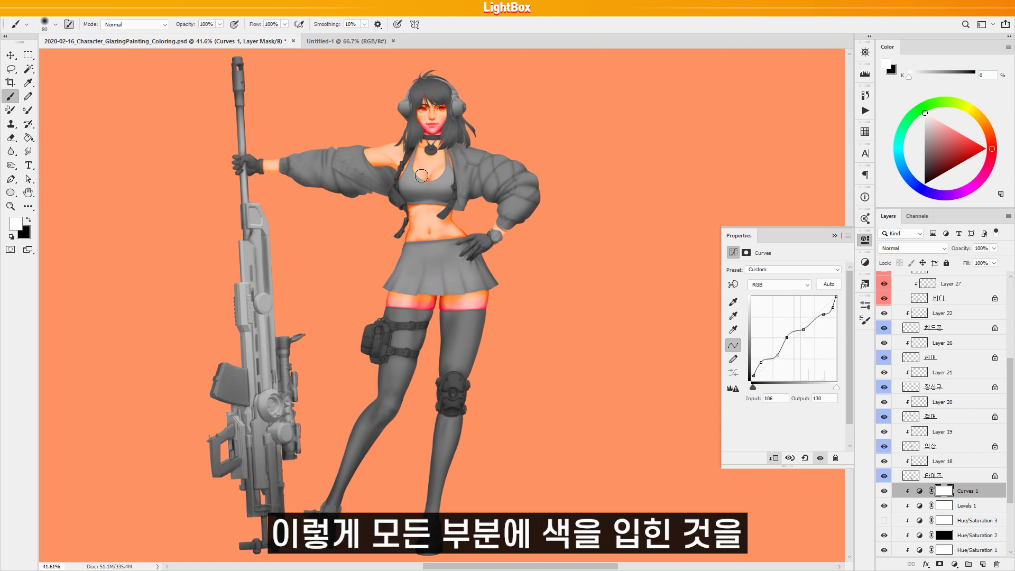
Hide the Curves, Levels and second Hue/Saturation layers.
{"action": "scroll", "coordinate": [994, 461], "scroll_direction": "down", "scroll_amount": 3}
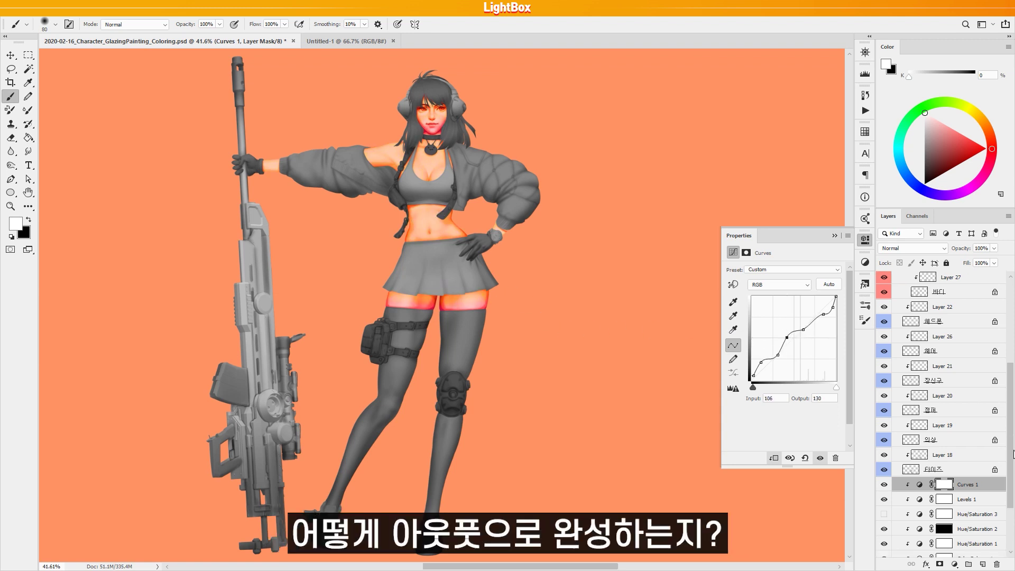
{"action": "left_click", "coordinate": [883, 449]}
{"action": "left_click", "coordinate": [883, 464]}
{"action": "left_click", "coordinate": [884, 508]}
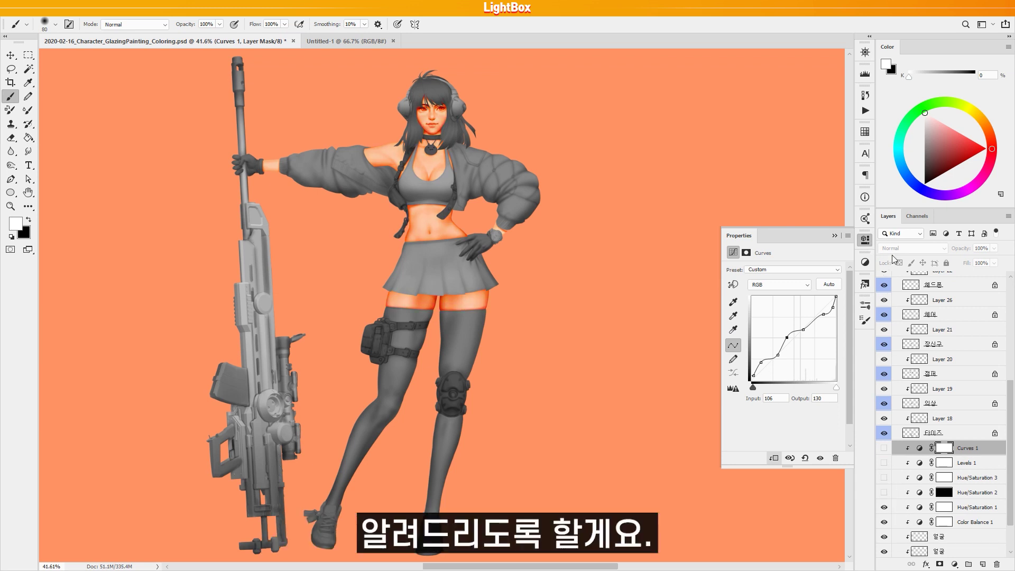
Change the first Hue/Saturation layer to Hue -13, Saturation +30 and Lightness +17.
{"action": "left_click", "coordinate": [965, 510]}
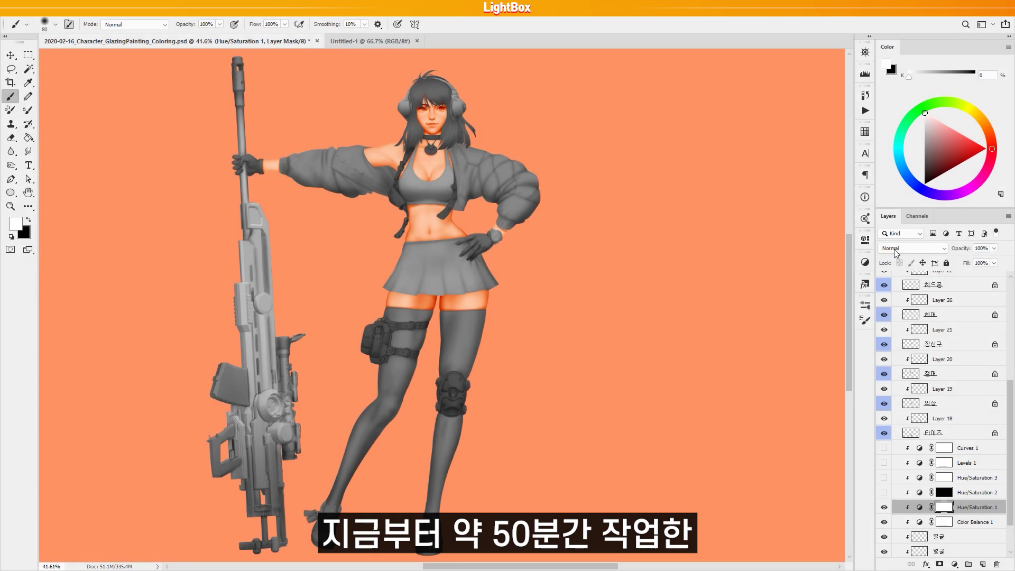
{"action": "scroll", "coordinate": [899, 515], "scroll_direction": "down", "scroll_amount": 2}
{"action": "left_click", "coordinate": [884, 459]}
{"action": "left_click", "coordinate": [884, 458]}
{"action": "double_click", "coordinate": [919, 473]}
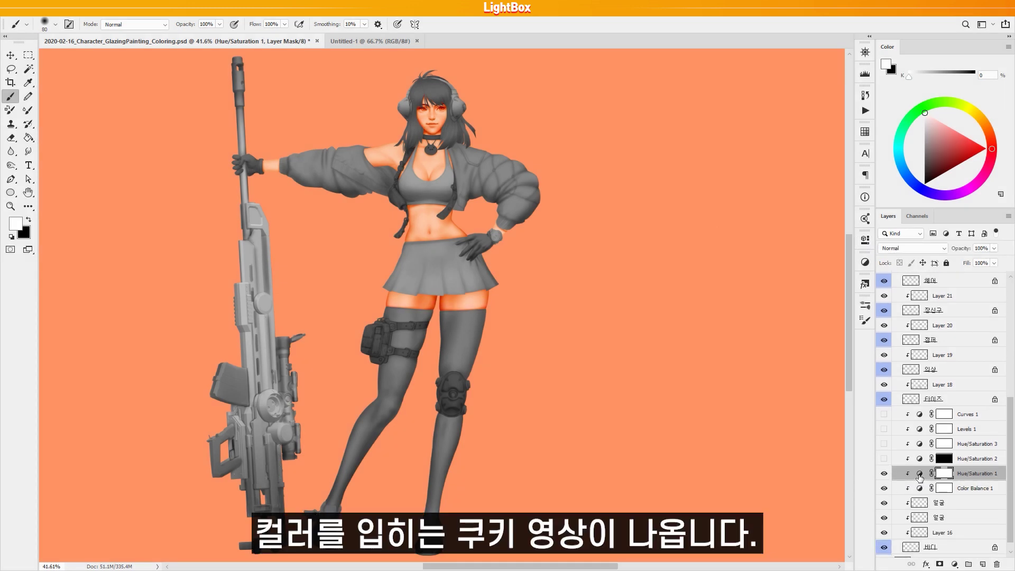
{"action": "left_click_drag", "start_coordinate": [781, 315], "coordinate": [778, 315]}
{"action": "left_click_drag", "start_coordinate": [791, 356], "coordinate": [795, 357]}
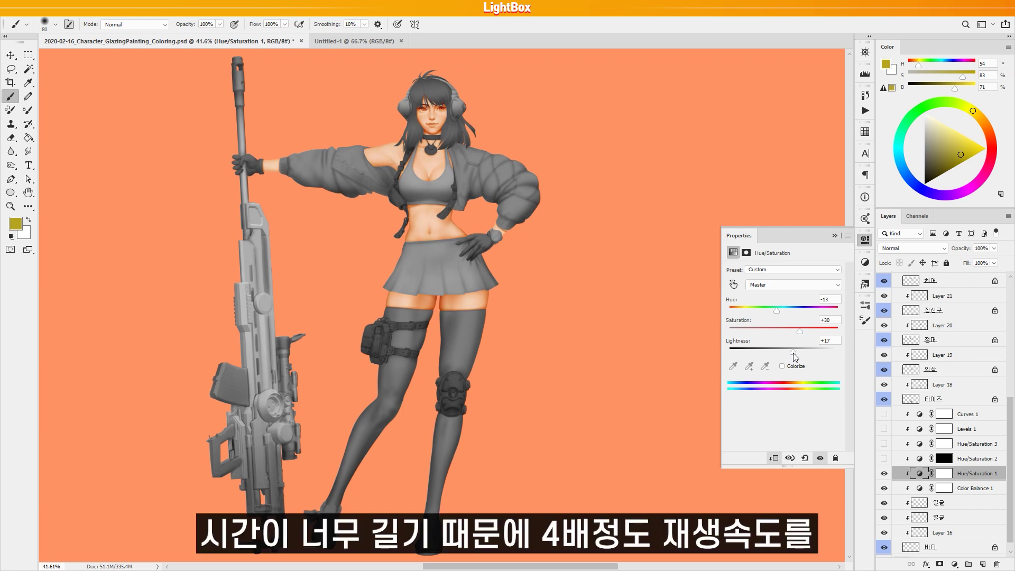
Show the second Hue/Saturation layer and set it to Hue -120, Saturation +53 and Lightness +29.
{"action": "left_click", "coordinate": [884, 458]}
{"action": "left_click", "coordinate": [920, 459]}
{"action": "left_click_drag", "start_coordinate": [779, 313], "coordinate": [796, 334]}
{"action": "left_click_drag", "start_coordinate": [791, 355], "coordinate": [798, 356]}
{"action": "left_click_drag", "start_coordinate": [776, 313], "coordinate": [735, 312]}
{"action": "left_click_drag", "start_coordinate": [801, 353], "coordinate": [798, 353]}
{"action": "left_click_drag", "start_coordinate": [734, 312], "coordinate": [742, 313]}
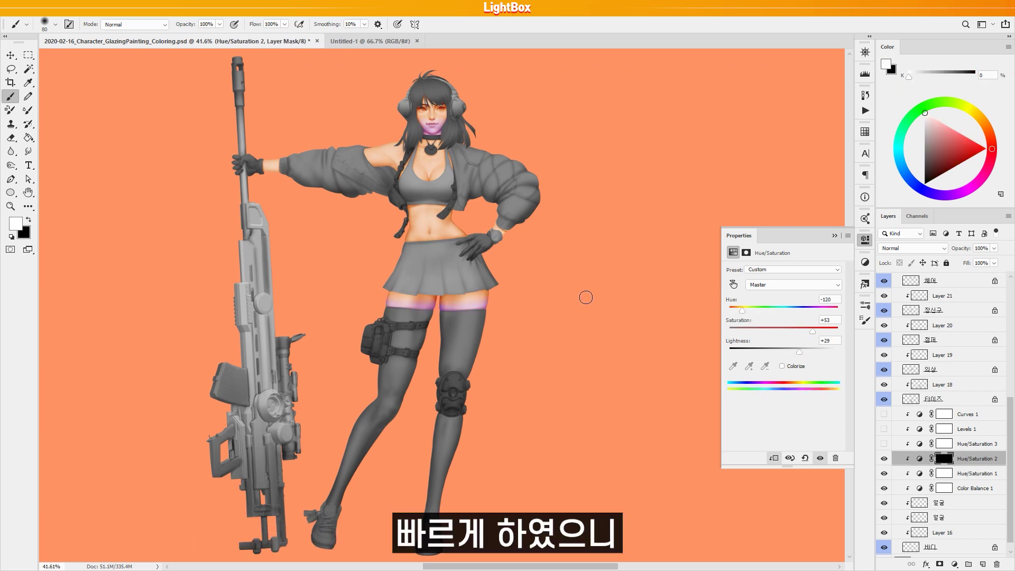
Fill the second Hue/Saturation layer's mask with black and paint the eyes back in with white to tint them purple.
{"action": "key", "text": "ctrl+Delete"}
{"action": "key", "text": "c"}
{"action": "key", "text": "b"}
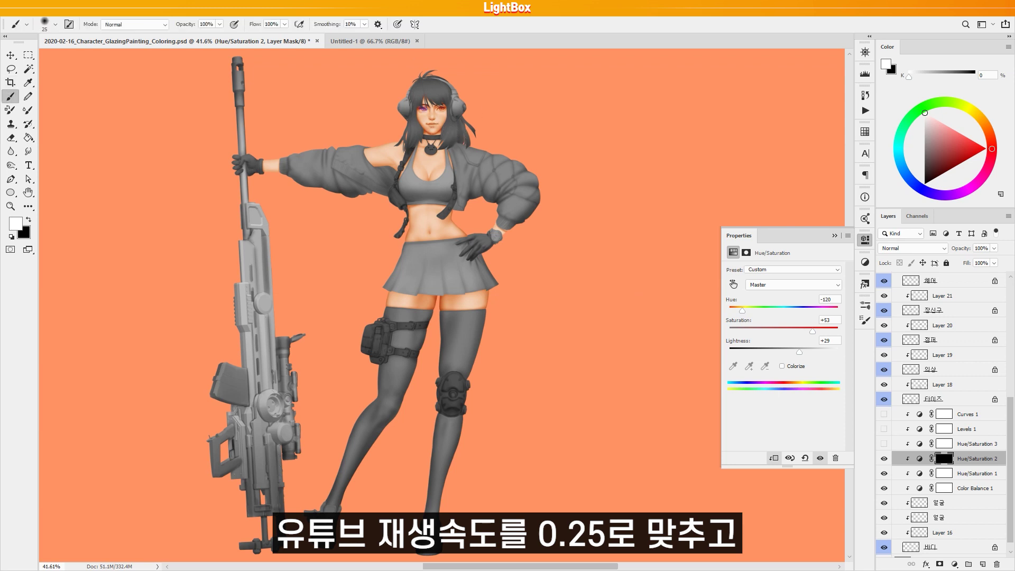
Show the third Hue/Saturation layer, set Saturation -27 and Lightness +9, and fill its mask with black.
{"action": "left_click", "coordinate": [972, 474]}
{"action": "left_click", "coordinate": [885, 444]}
{"action": "left_click", "coordinate": [919, 444]}
{"action": "mouse_move", "coordinate": [798, 312]}
{"action": "left_mouse_down"}
{"action": "mouse_move", "coordinate": [785, 312]}
{"action": "mouse_move", "coordinate": [774, 332]}
{"action": "mouse_move", "coordinate": [788, 352]}
{"action": "left_mouse_up"}
{"action": "key", "text": "ctrl+Delete"}
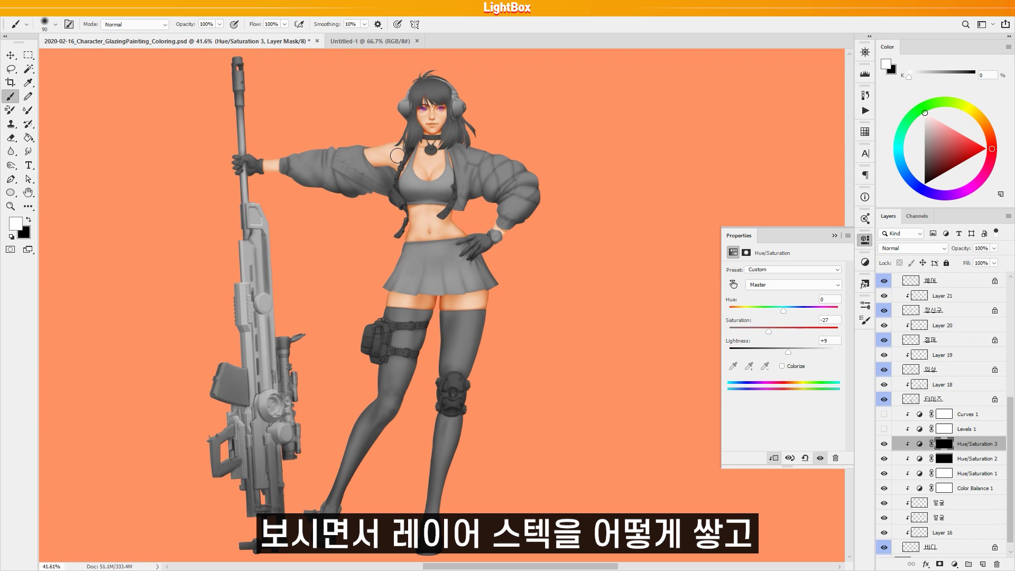
Paint white on the third Hue/Saturation mask over parts of the skin, varying the brush size between 80 and 45.
{"action": "key", "text": "bracketleft"}
{"action": "key", "text": "bracketleft"}
{"action": "key", "text": "bracketleft"}
{"action": "key", "text": "bracketleft"}
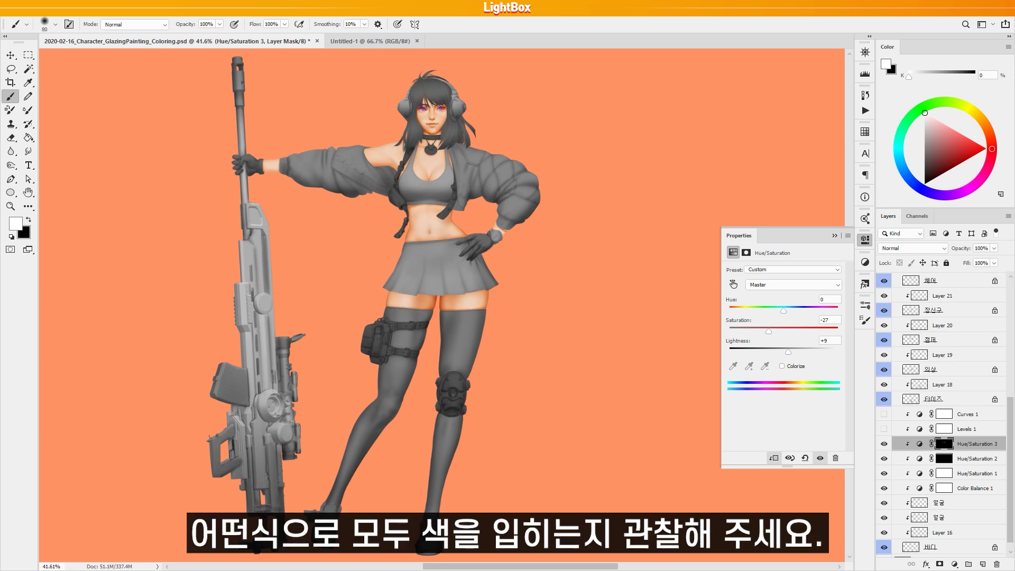
{"action": "key", "text": "bracketright"}
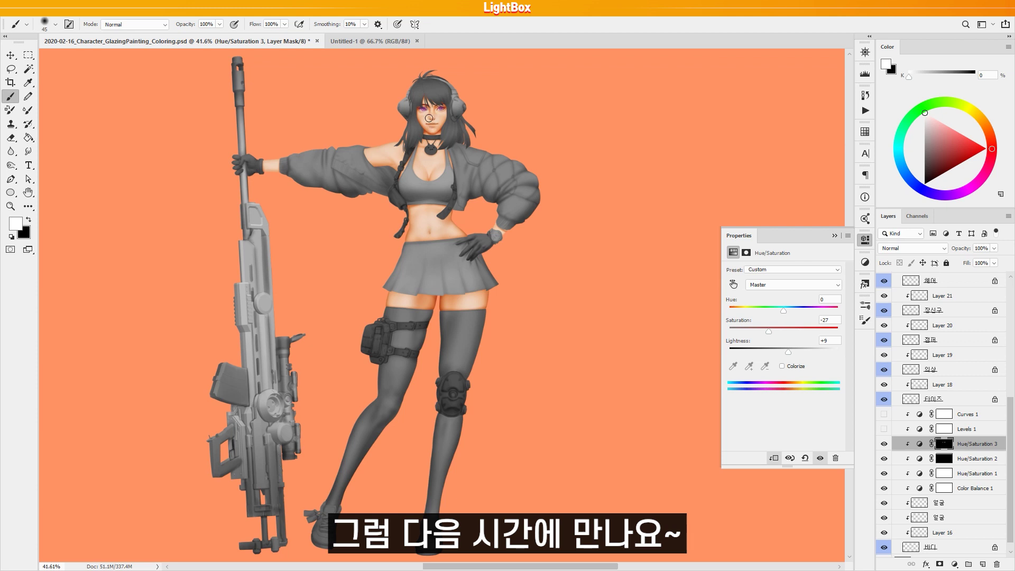
Add a clipped Hue/Saturation layer with Hue -16 and Saturation +82, invert its mask, and paint blush onto the skin.
{"action": "left_click", "coordinate": [954, 564]}
{"action": "left_click", "coordinate": [963, 464]}
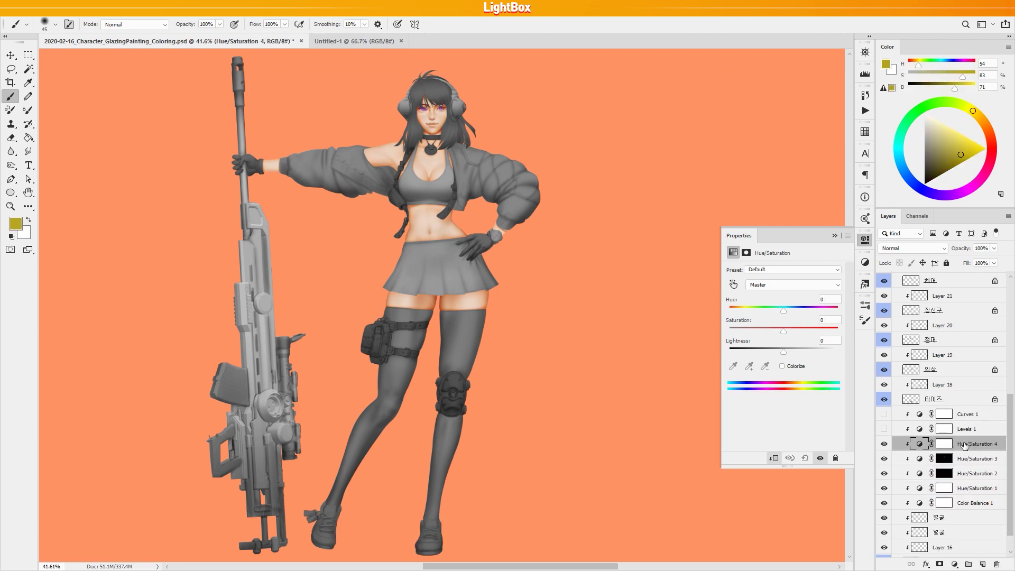
{"action": "left_click_drag", "start_coordinate": [784, 332], "coordinate": [828, 331]}
{"action": "key", "text": "ctrl+i"}
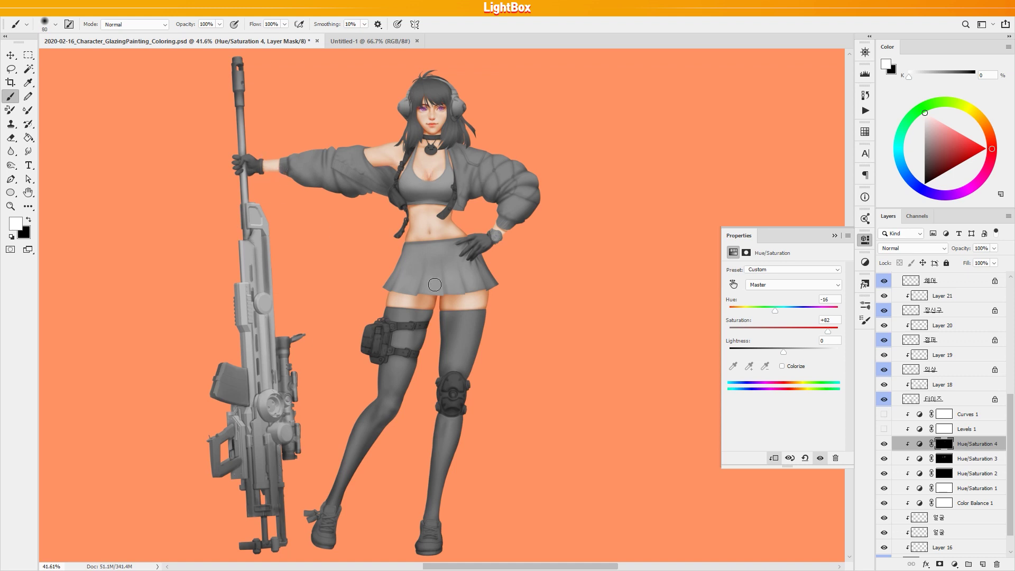
{"action": "left_click", "coordinate": [418, 239]}
Show the Levels 1 layer and set its input levels to 18 and 254 and its output black level to 35.
{"action": "left_click", "coordinate": [883, 430]}
{"action": "left_click", "coordinate": [967, 427]}
{"action": "left_click_drag", "start_coordinate": [829, 348], "coordinate": [833, 348]}
{"action": "mouse_move", "coordinate": [759, 349]}
{"action": "left_mouse_down"}
{"action": "mouse_move", "coordinate": [779, 348]}
{"action": "mouse_move", "coordinate": [751, 349]}
{"action": "left_mouse_up"}
{"action": "left_click_drag", "start_coordinate": [832, 349], "coordinate": [839, 349]}
{"action": "left_click_drag", "start_coordinate": [744, 378], "coordinate": [757, 379]}
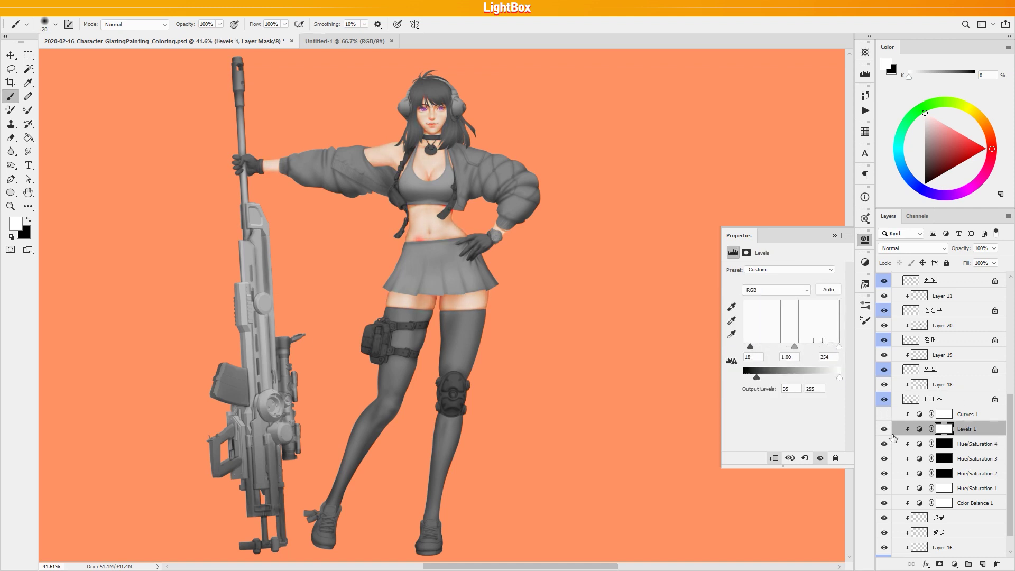
Reduce Hue/Saturation 4's saturation to +59 and paint black on its mask to remove the blush at the waist.
{"action": "left_click", "coordinate": [975, 444]}
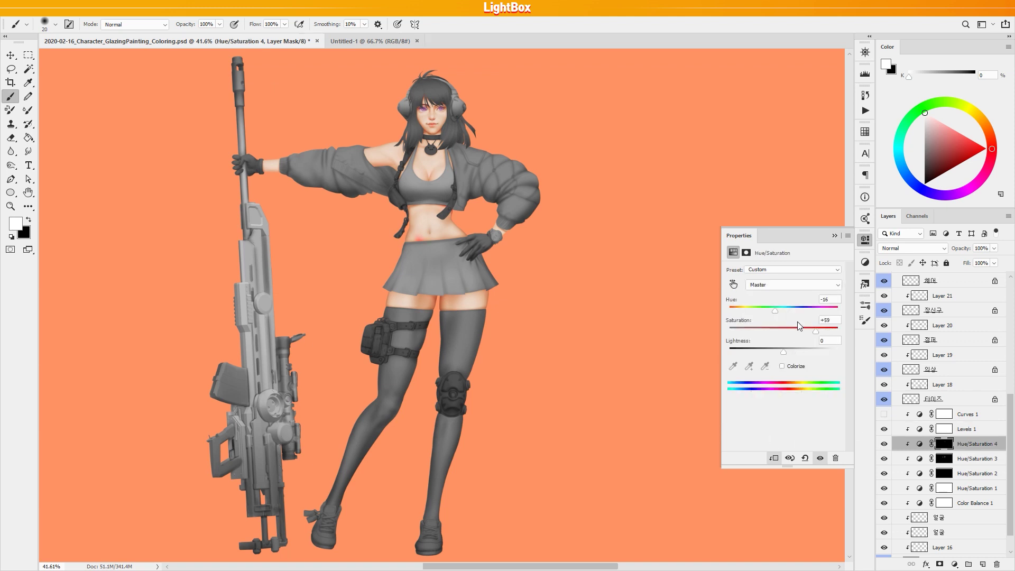
{"action": "key", "text": "x"}
{"action": "key", "text": "bracketright"}
{"action": "key", "text": "bracketright"}
{"action": "key", "text": "bracketright"}
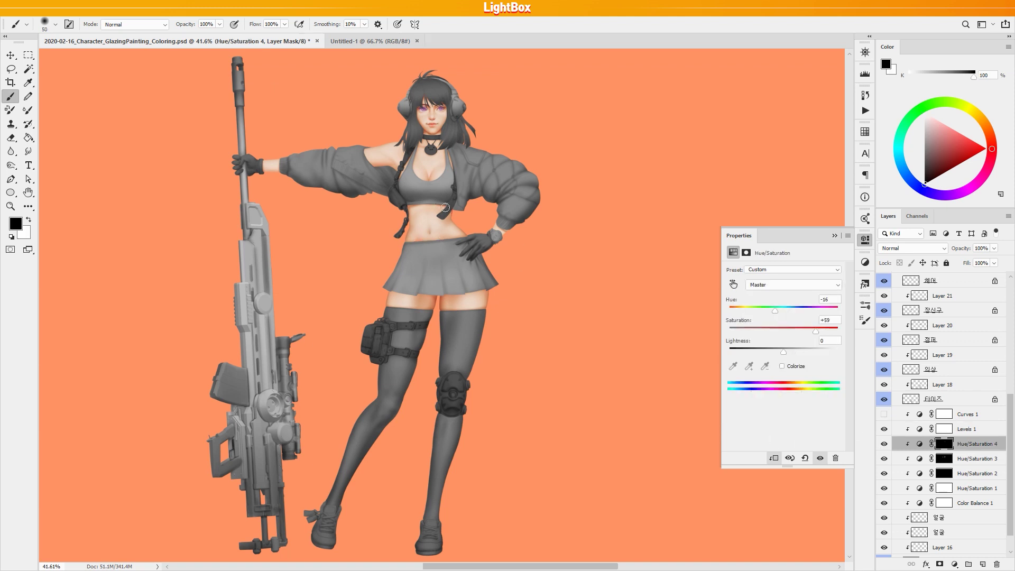
Paint white on the Hue/Saturation 4 mask around the mouth and chin with a 15 px brush.
{"action": "key", "text": "x"}
{"action": "key", "text": "bracketleft"}
{"action": "key", "text": "bracketleft"}
{"action": "key", "text": "bracketleft"}
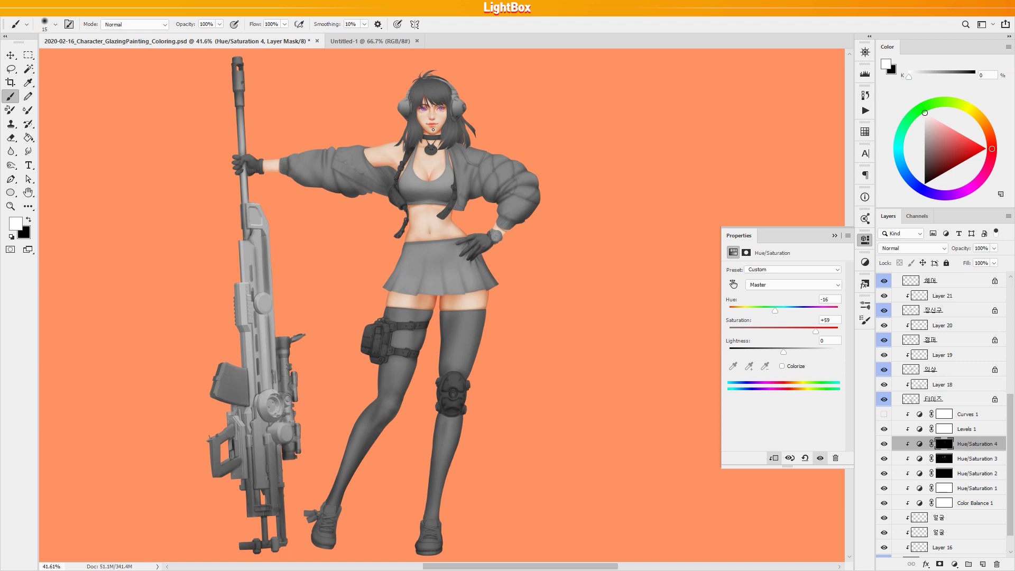
Show the Curves layer and smooth its RGB curve by lowering the shadow and midtone points and reworking the highlight point.
{"action": "left_click", "coordinate": [938, 429]}
{"action": "left_click", "coordinate": [884, 415]}
{"action": "left_click", "coordinate": [900, 412]}
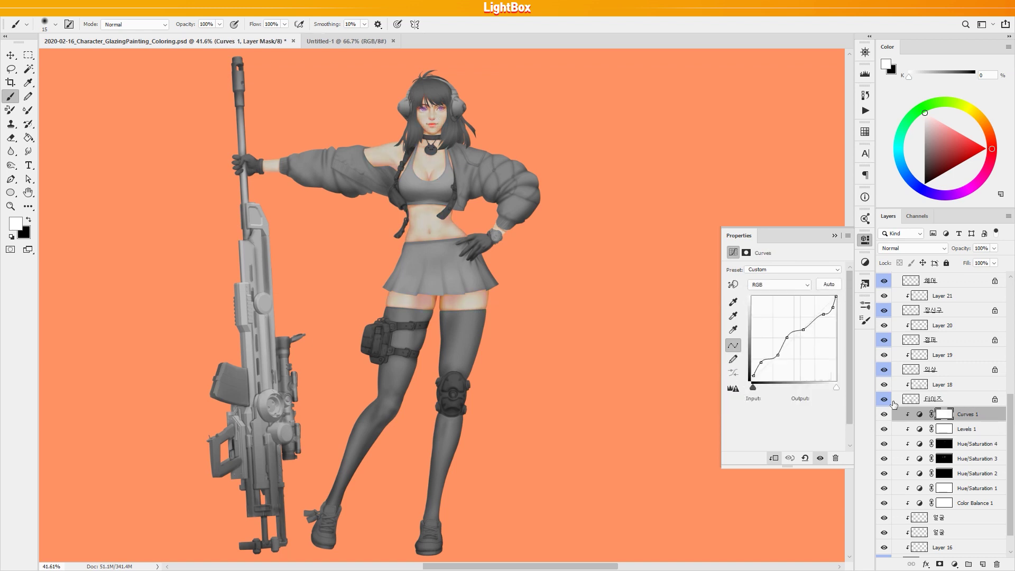
{"action": "left_click_drag", "start_coordinate": [762, 362], "coordinate": [766, 368]}
{"action": "left_click_drag", "start_coordinate": [753, 376], "coordinate": [756, 380]}
{"action": "left_click_drag", "start_coordinate": [786, 337], "coordinate": [789, 340]}
{"action": "mouse_move", "coordinate": [833, 307]}
{"action": "left_mouse_down"}
{"action": "mouse_move", "coordinate": [802, 326]}
{"action": "mouse_move", "coordinate": [826, 301]}
{"action": "mouse_move", "coordinate": [818, 312]}
{"action": "left_mouse_up"}
Shape the Curves layer's Green channel with a slightly lowered midtone point and a highlight point from 210 to 215.
{"action": "left_click", "coordinate": [779, 284]}
{"action": "left_click", "coordinate": [764, 313]}
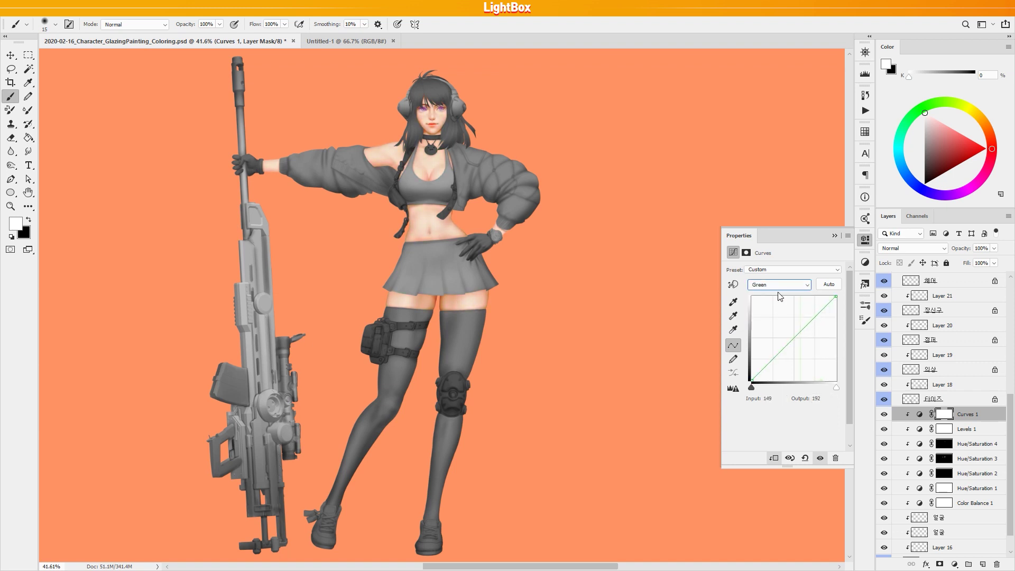
{"action": "left_click_drag", "start_coordinate": [805, 326], "coordinate": [807, 319]}
{"action": "left_click_drag", "start_coordinate": [780, 351], "coordinate": [780, 356]}
{"action": "left_click_drag", "start_coordinate": [807, 319], "coordinate": [802, 331]}
{"action": "left_click", "coordinate": [806, 284]}
{"action": "left_click", "coordinate": [782, 307]}
{"action": "left_click_drag", "start_coordinate": [821, 312], "coordinate": [821, 309]}
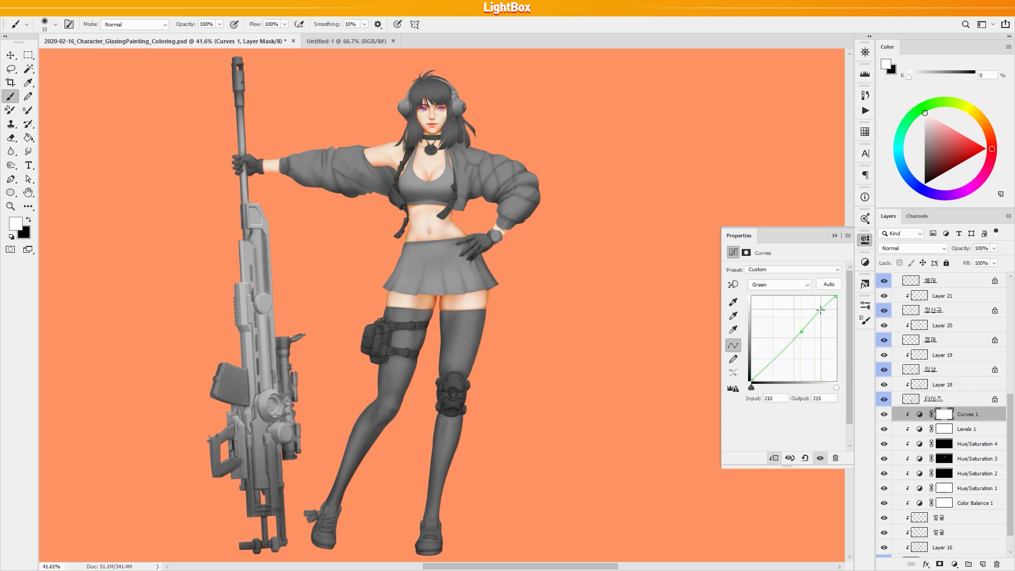
Refine the colour channel curve by adding shadow points and nudging the midtone and highlight points.
{"action": "left_click_drag", "start_coordinate": [765, 370], "coordinate": [775, 363]}
{"action": "left_click_drag", "start_coordinate": [766, 374], "coordinate": [766, 373]}
{"action": "left_click_drag", "start_coordinate": [801, 332], "coordinate": [804, 333]}
{"action": "left_click_drag", "start_coordinate": [821, 309], "coordinate": [821, 310]}
{"action": "mouse_move", "coordinate": [774, 364]}
{"action": "left_mouse_down"}
{"action": "mouse_move", "coordinate": [773, 348]}
{"action": "mouse_move", "coordinate": [774, 361]}
{"action": "left_mouse_up"}
{"action": "left_click_drag", "start_coordinate": [766, 373], "coordinate": [755, 347]}
Add a clipped Levels layer above Curves with input levels 18, 0.83 and 203, and invert its mask.
{"action": "left_click", "coordinate": [954, 564]}
{"action": "left_click", "coordinate": [968, 423]}
{"action": "left_click_drag", "start_coordinate": [839, 348], "coordinate": [820, 351]}
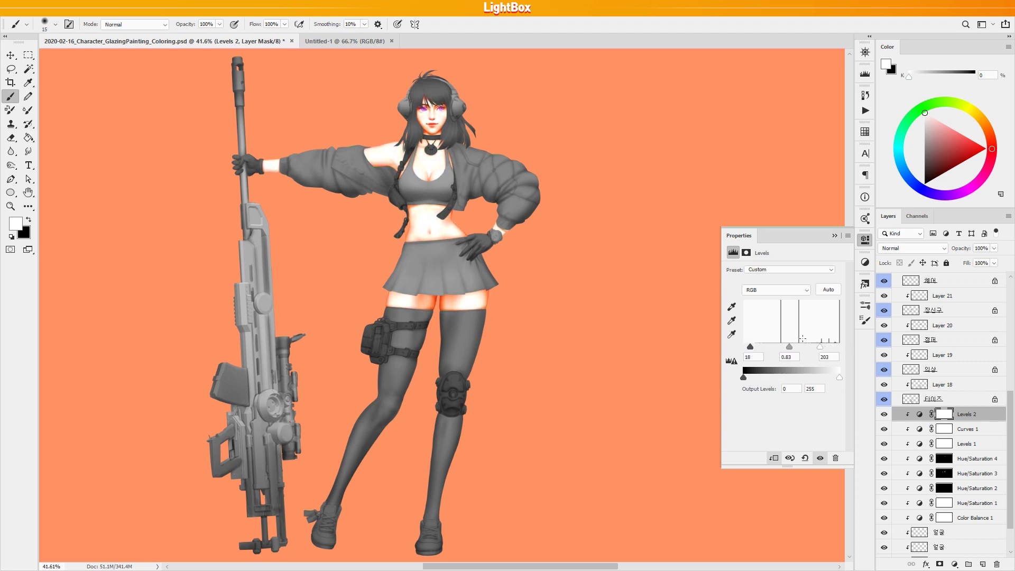
{"action": "key", "text": "ctrl+i"}
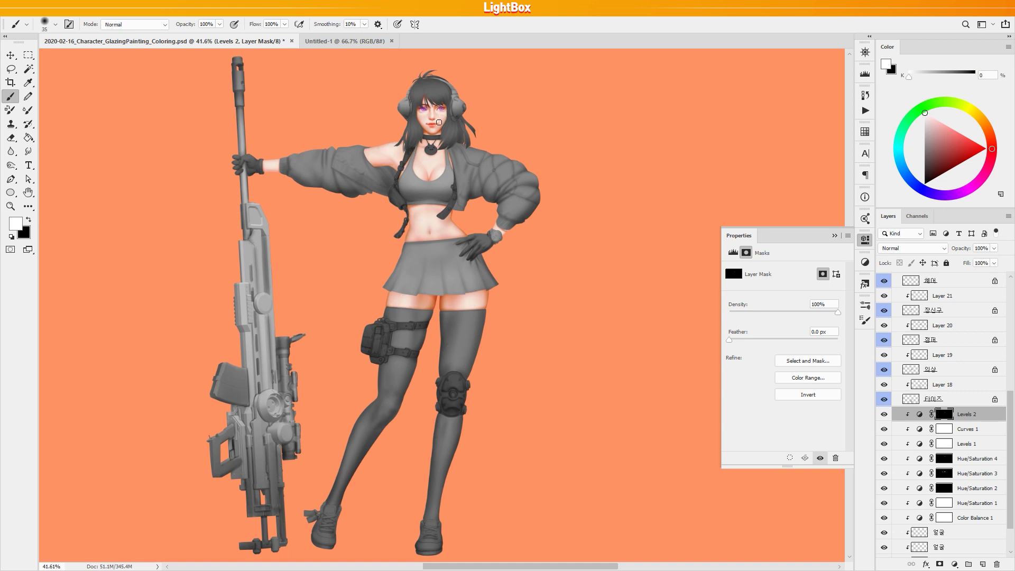
Collapse the adjustment properties, close the Untitled-1 document, and open a second window of the character file.
{"action": "left_click", "coordinate": [866, 240]}
{"action": "left_click", "coordinate": [392, 41]}
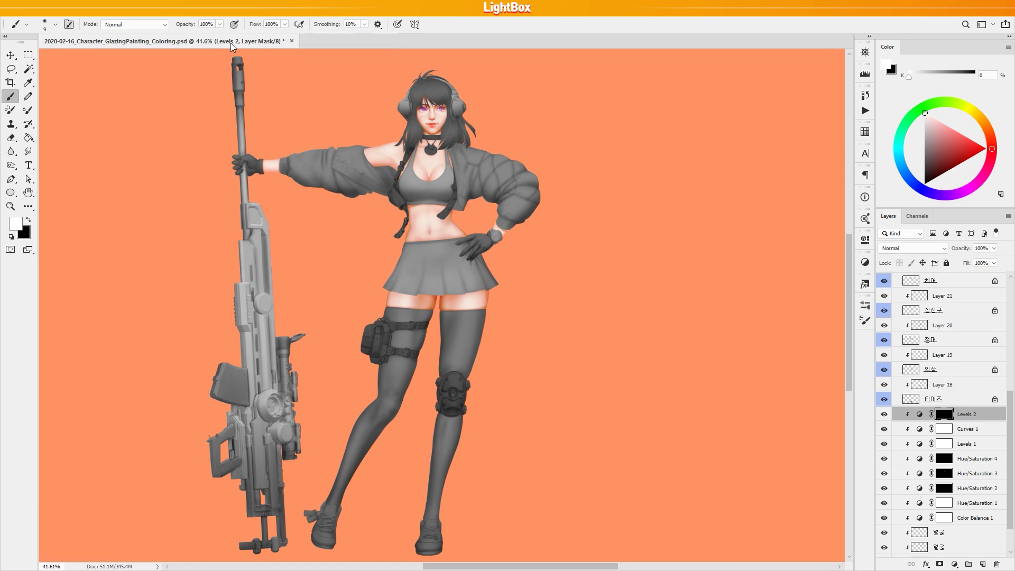
{"action": "left_click", "coordinate": [220, 8]}
{"action": "mouse_move", "coordinate": [228, 20]}
{"action": "left_click", "coordinate": [461, 214]}
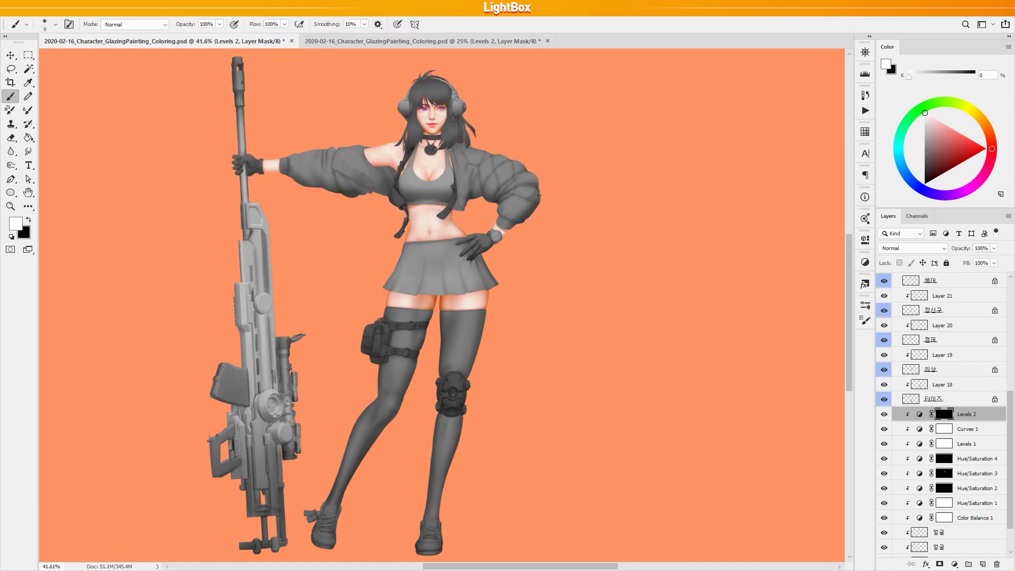
Float both document windows and arrange them side by side, with a narrow full-figure view and a larger close-up view.
{"action": "left_click_drag", "start_coordinate": [385, 43], "coordinate": [436, 56]}
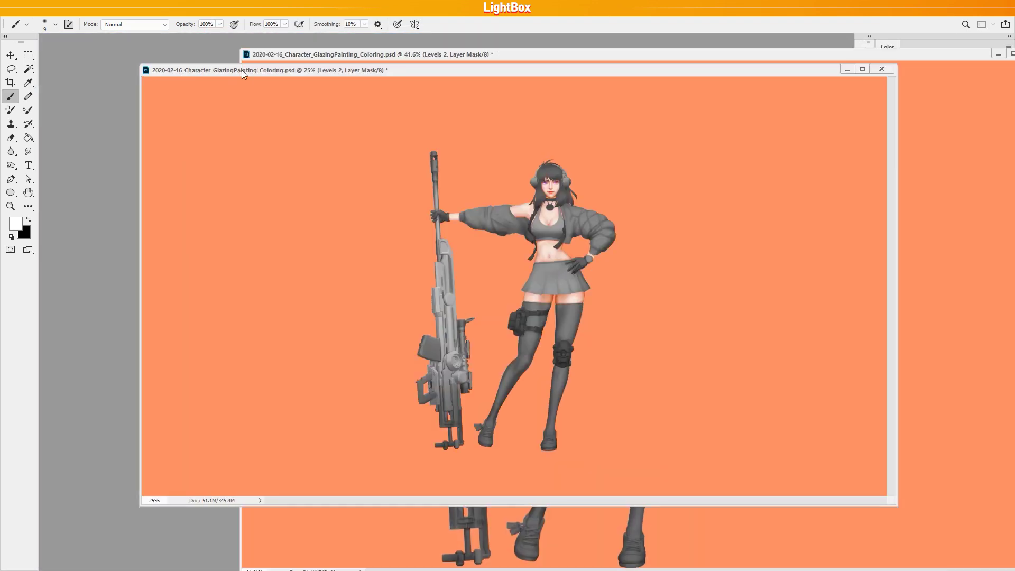
{"action": "left_click_drag", "start_coordinate": [238, 69], "coordinate": [139, 41]}
{"action": "left_click_drag", "start_coordinate": [795, 479], "coordinate": [342, 568]}
{"action": "left_click_drag", "start_coordinate": [317, 296], "coordinate": [151, 278]}
{"action": "left_click_drag", "start_coordinate": [159, 296], "coordinate": [159, 264]}
{"action": "left_click", "coordinate": [503, 46]}
{"action": "left_click_drag", "start_coordinate": [499, 46], "coordinate": [425, 34]}
{"action": "left_click_drag", "start_coordinate": [724, 268], "coordinate": [632, 346]}
Add default Color Balance, Hue/Saturation and Levels adjustment layers above Layer 18.
{"action": "scroll", "coordinate": [949, 455], "scroll_direction": "up", "scroll_amount": 1}
{"action": "left_click", "coordinate": [946, 397]}
{"action": "left_click", "coordinate": [954, 564]}
{"action": "key", "text": "Escape"}
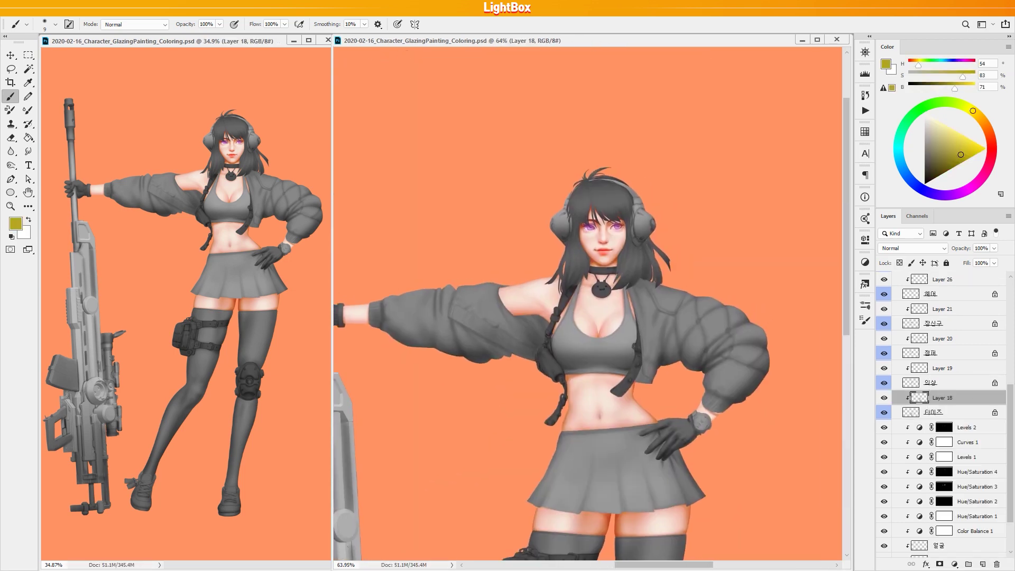
{"action": "left_click", "coordinate": [954, 564]}
{"action": "left_click", "coordinate": [959, 473]}
{"action": "left_click", "coordinate": [954, 564]}
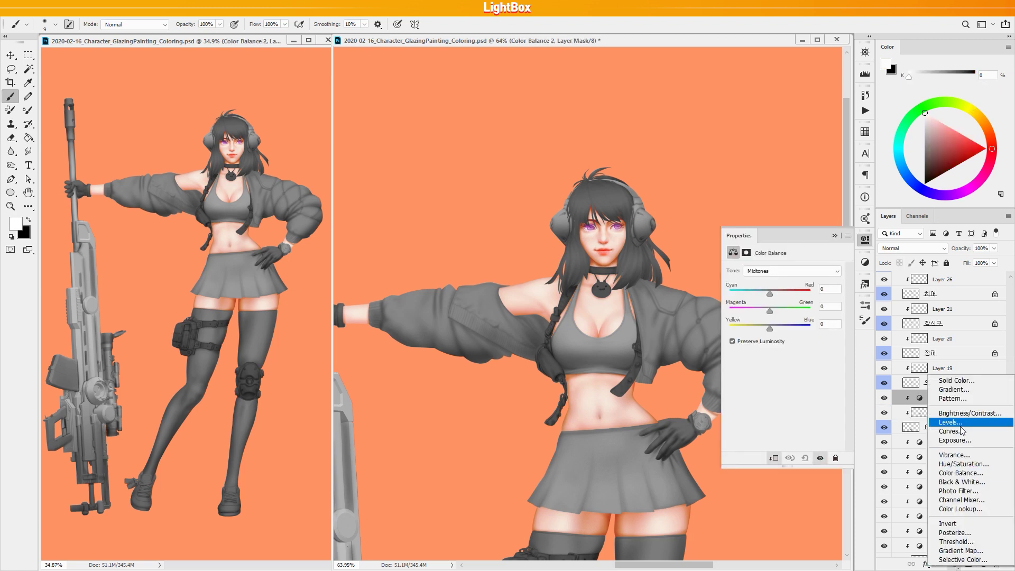
{"action": "left_click", "coordinate": [963, 464]}
{"action": "left_click", "coordinate": [955, 564]}
{"action": "left_click", "coordinate": [950, 422]}
Duplicate the Color Balance, Hue/Saturation and Levels layers above Layer 19 and clip each copy to the group below.
{"action": "left_click", "coordinate": [971, 399], "text": "shift"}
{"action": "key", "text": "ctrl+j"}
{"action": "left_click_drag", "start_coordinate": [972, 398], "coordinate": [1011, 356]}
{"action": "left_click", "coordinate": [966, 405], "text": "alt"}
{"action": "left_click", "coordinate": [968, 390], "text": "alt"}
{"action": "left_click", "coordinate": [967, 375], "text": "alt"}
Duplicate the three adjustment layers again above Layer 20 and clip each of these copies.
{"action": "key", "text": "ctrl+j"}
{"action": "left_click_drag", "start_coordinate": [967, 434], "coordinate": [1010, 449]}
{"action": "left_click", "coordinate": [974, 438], "text": "alt"}
{"action": "left_click", "coordinate": [978, 425], "text": "alt"}
{"action": "left_click", "coordinate": [988, 410], "text": "alt"}
Shift the midtones of the stockings' Color Balance 2 layer toward blue and slightly toward cyan.
{"action": "left_click", "coordinate": [979, 447]}
{"action": "left_click", "coordinate": [979, 447]}
{"action": "scroll", "coordinate": [979, 447], "scroll_direction": "down", "scroll_amount": 1}
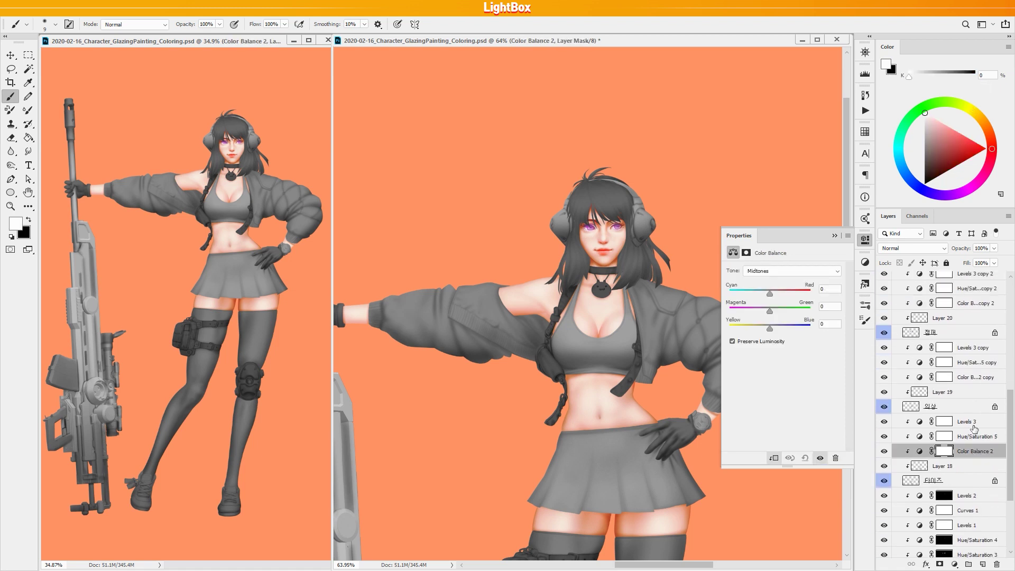
{"action": "left_click_drag", "start_coordinate": [655, 392], "coordinate": [618, 396]}
{"action": "left_click_drag", "start_coordinate": [619, 476], "coordinate": [628, 261]}
{"action": "left_click_drag", "start_coordinate": [771, 328], "coordinate": [783, 327]}
{"action": "left_click_drag", "start_coordinate": [769, 293], "coordinate": [764, 294]}
Set the stockings' Hue/Saturation 5 layer to Hue -19, Saturation +25 and Lightness -40.
{"action": "left_click", "coordinate": [961, 420]}
{"action": "left_click_drag", "start_coordinate": [784, 331], "coordinate": [762, 352]}
{"action": "left_click_drag", "start_coordinate": [784, 312], "coordinate": [774, 316]}
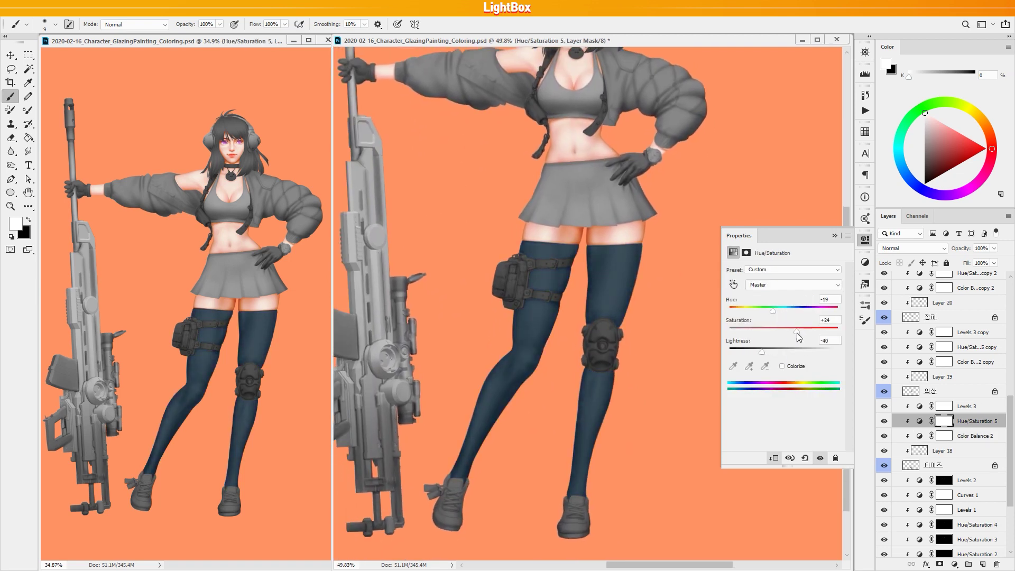
Add a clipped Hue/Saturation layer for the stockings with Hue +159, Saturation +51 and Lightness +34, and invert its mask.
{"action": "left_click", "coordinate": [954, 565]}
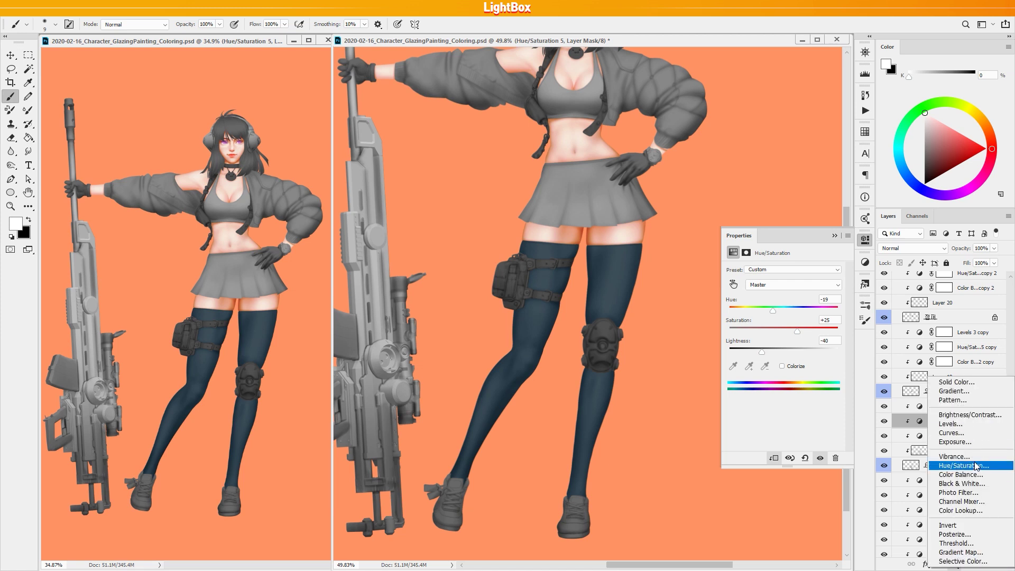
{"action": "left_click", "coordinate": [952, 464]}
{"action": "left_click_drag", "start_coordinate": [784, 312], "coordinate": [822, 313]}
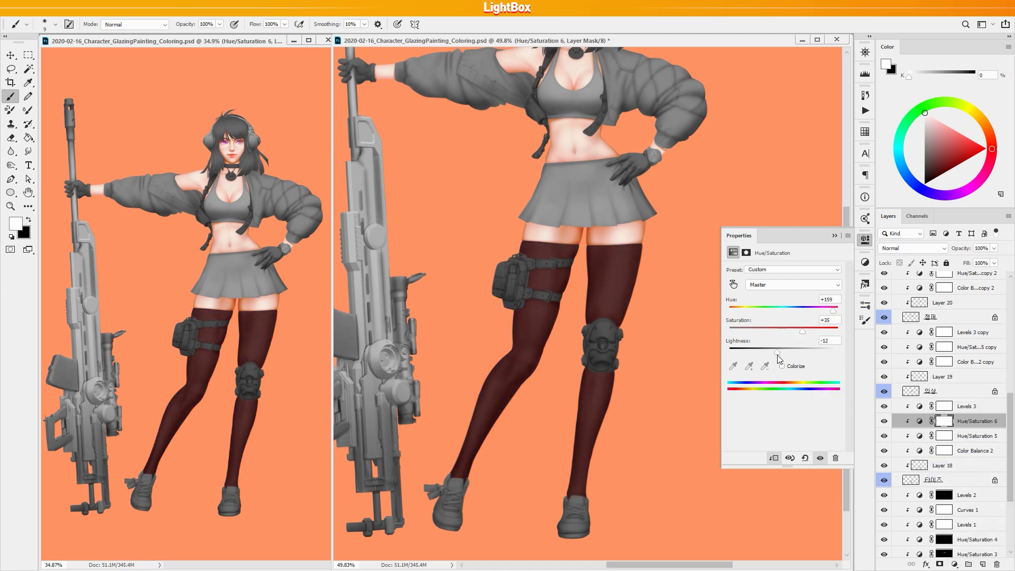
{"action": "key", "text": "ctrl+i"}
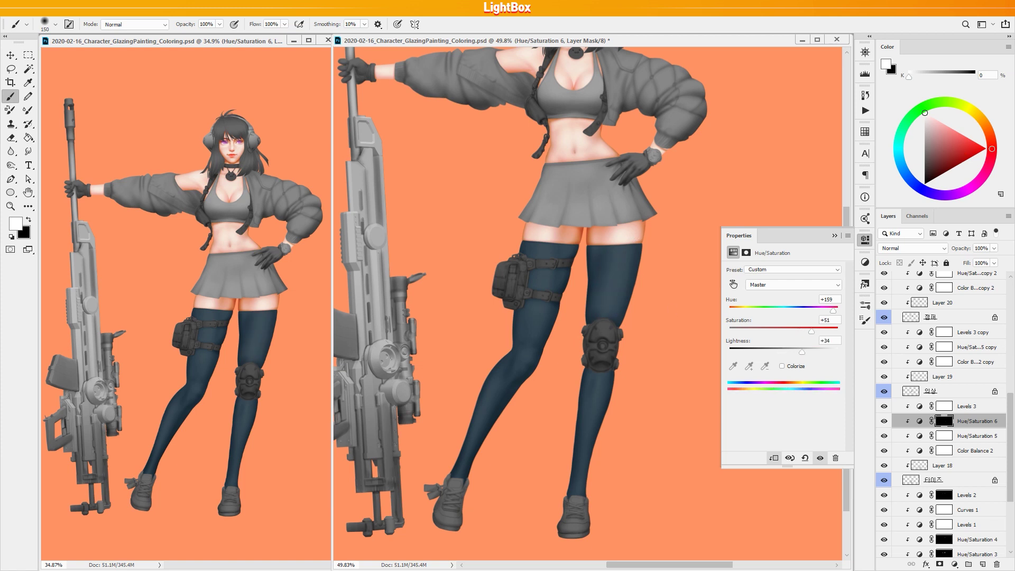
Paint warm tones onto the thighs and knees through the Hue/Saturation 6 mask, adjusting it to Saturation +57 and Lightness +30.
{"action": "left_click_drag", "start_coordinate": [613, 257], "coordinate": [605, 320]}
{"action": "key", "text": "bracketleft"}
{"action": "key", "text": "bracketleft"}
{"action": "left_click_drag", "start_coordinate": [599, 379], "coordinate": [592, 423]}
{"action": "mouse_move", "coordinate": [528, 346]}
{"action": "left_mouse_down"}
{"action": "mouse_move", "coordinate": [504, 389]}
{"action": "mouse_move", "coordinate": [553, 233]}
{"action": "left_mouse_up"}
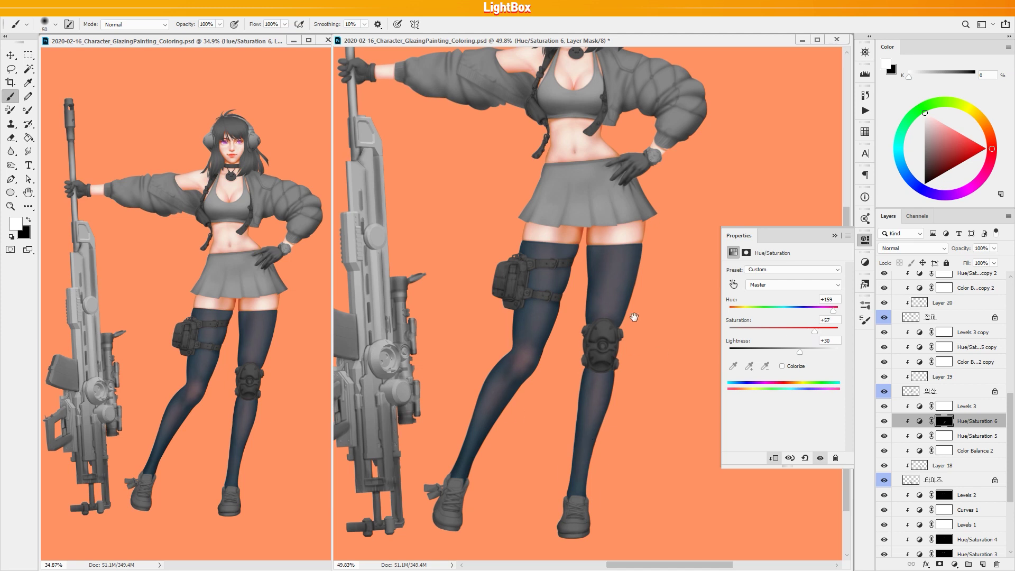
Set the midtones of the outfit's Color Balance copy to Cyan-Red -28, Magenta-Green +48 and Yellow-Blue +19.
{"action": "left_click_drag", "start_coordinate": [634, 347], "coordinate": [618, 454]}
{"action": "left_click", "coordinate": [977, 363]}
{"action": "left_click", "coordinate": [976, 349]}
{"action": "left_click", "coordinate": [918, 363]}
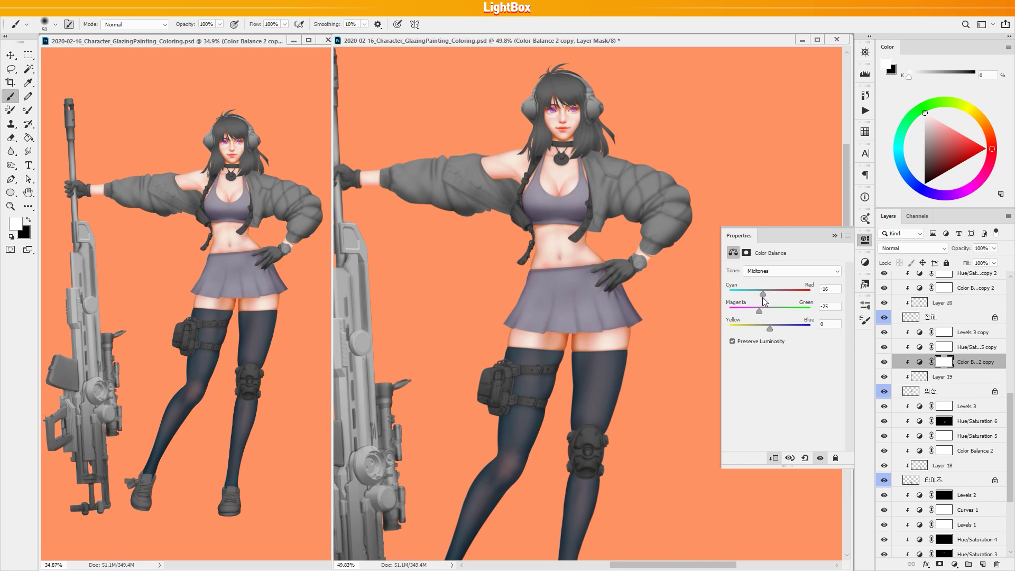
{"action": "left_click_drag", "start_coordinate": [762, 314], "coordinate": [785, 311]}
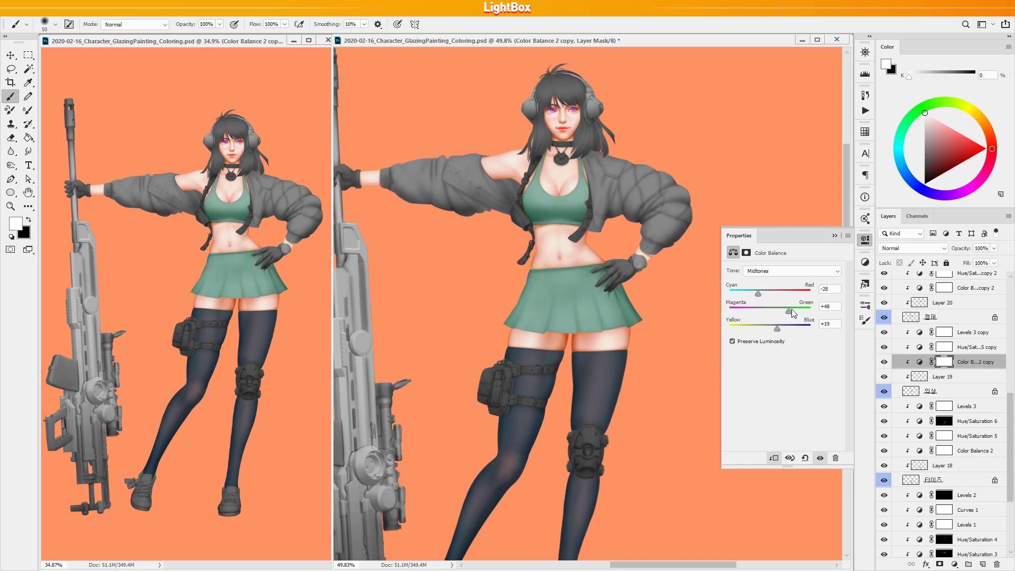
Set the outfit's Hue/Saturation copy to Hue -180, Saturation +79 and Lightness -35 for a crimson colour.
{"action": "left_click", "coordinate": [971, 348]}
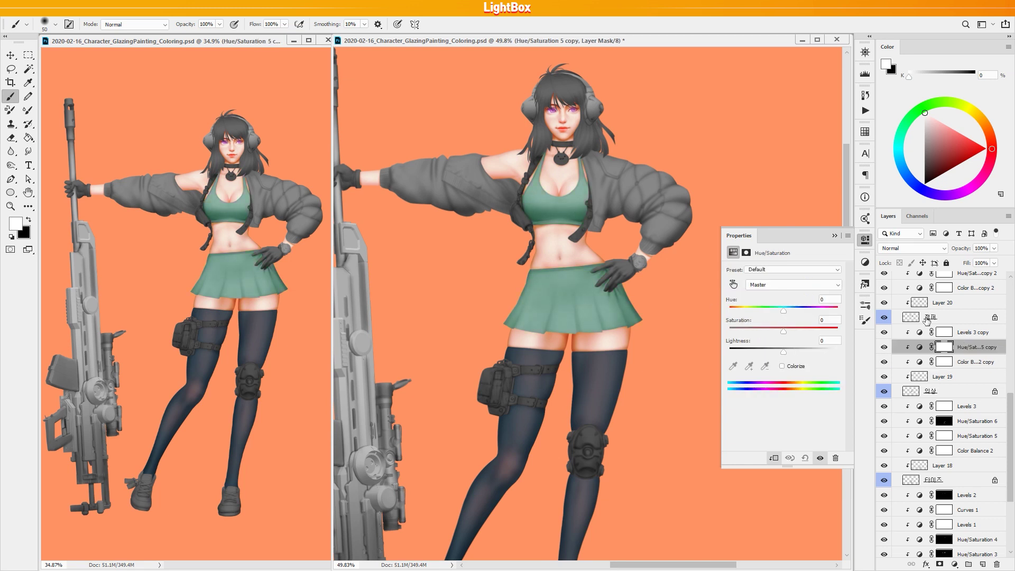
{"action": "left_click_drag", "start_coordinate": [784, 310], "coordinate": [820, 332]}
{"action": "left_click_drag", "start_coordinate": [731, 311], "coordinate": [771, 360]}
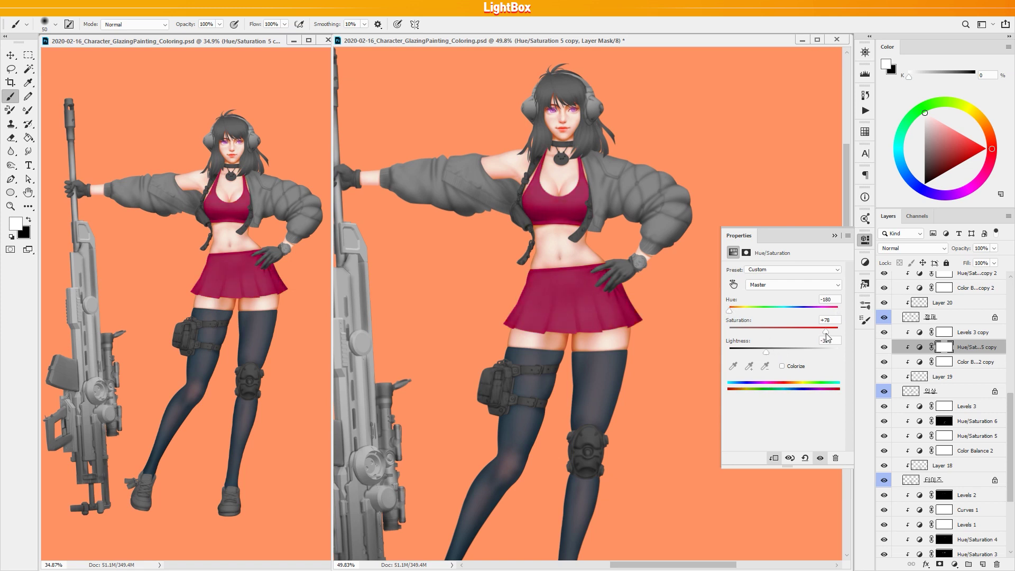
Add a clipped Hue/Saturation layer for the outfit with Saturation -82 and Lightness -36, and invert its mask.
{"action": "left_click", "coordinate": [955, 564]}
{"action": "left_click", "coordinate": [974, 468]}
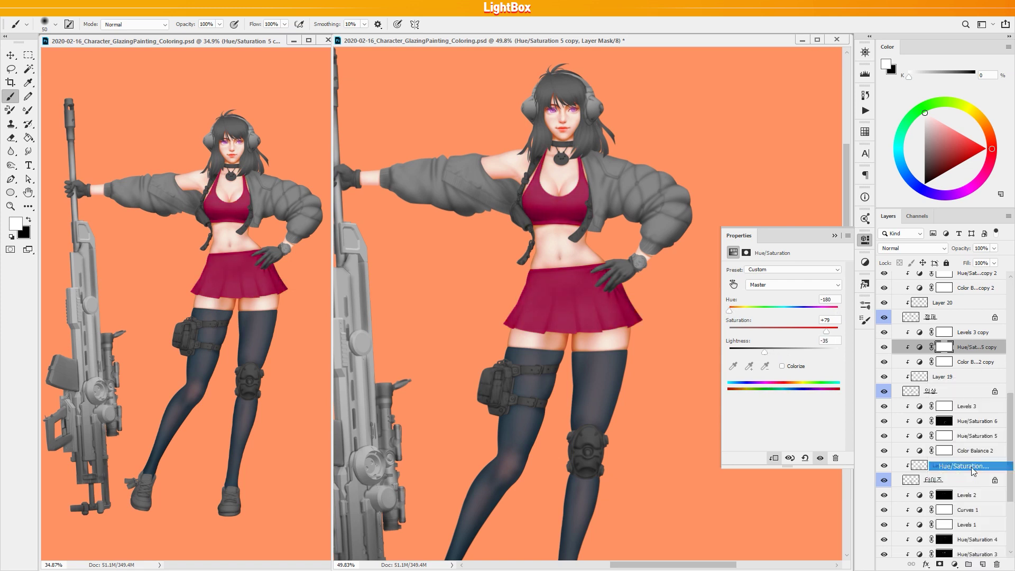
{"action": "left_click_drag", "start_coordinate": [784, 332], "coordinate": [739, 333]}
{"action": "left_click_drag", "start_coordinate": [784, 352], "coordinate": [765, 358]}
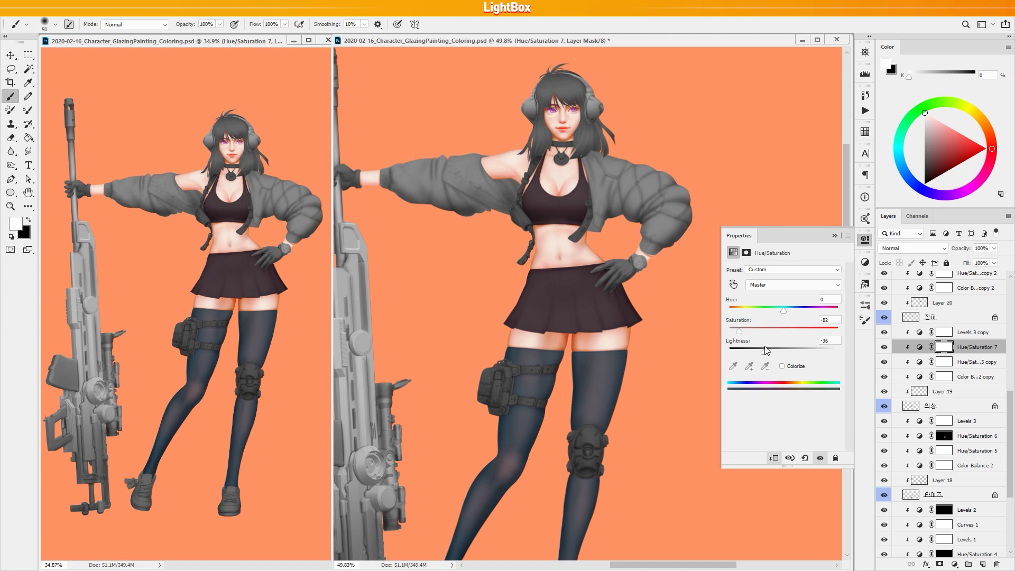
{"action": "key", "text": "ctrl+i"}
Paint white over the skirt on the Hue/Saturation 7 mask to darken it, leaving the top crimson.
{"action": "mouse_move", "coordinate": [509, 279]}
{"action": "left_mouse_down"}
{"action": "mouse_move", "coordinate": [572, 315]}
{"action": "mouse_move", "coordinate": [630, 287]}
{"action": "left_mouse_up"}
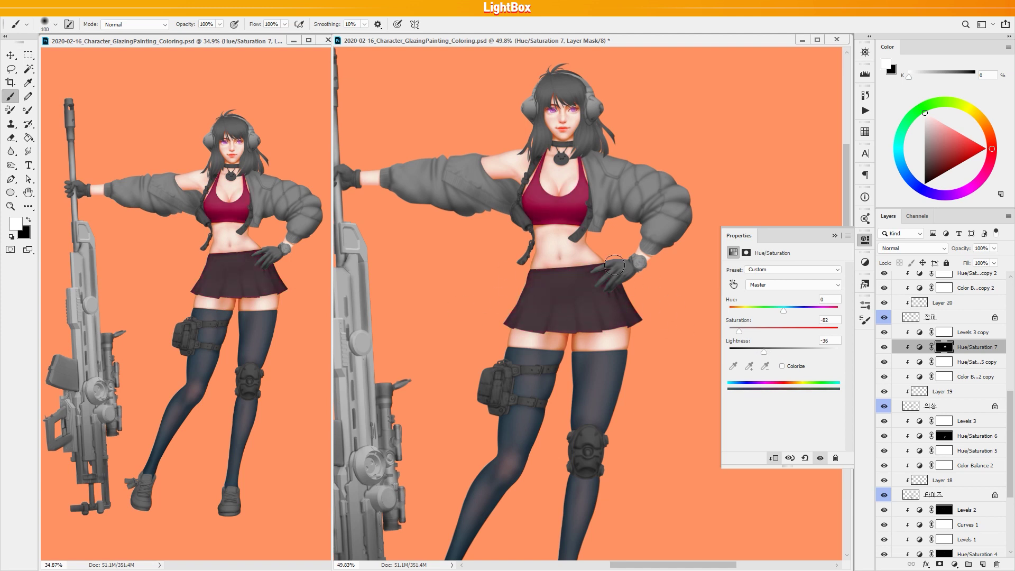
{"action": "left_click_drag", "start_coordinate": [642, 295], "coordinate": [625, 357]}
{"action": "left_click_drag", "start_coordinate": [1010, 397], "coordinate": [1010, 363]}
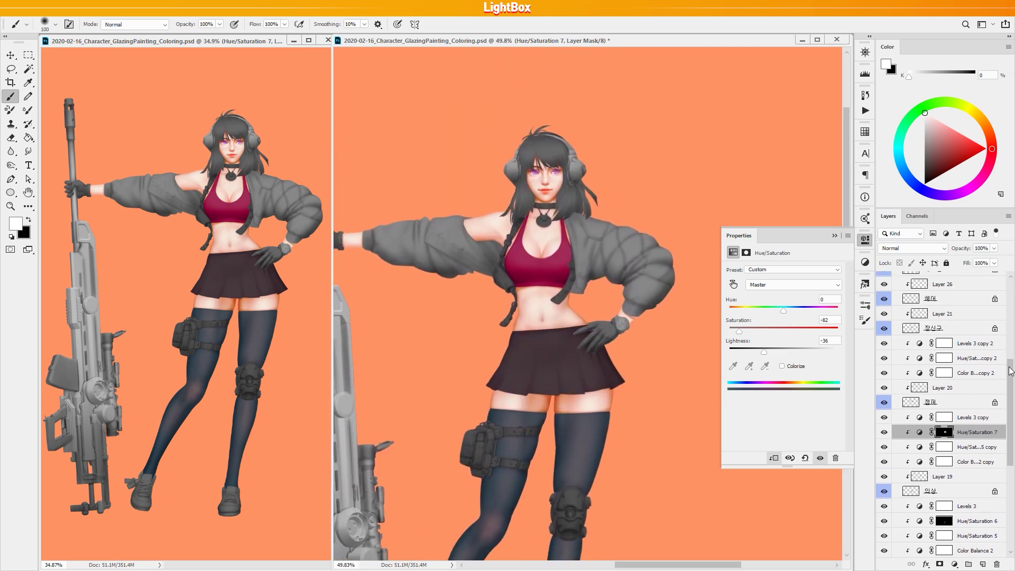
Turn the jacket brown by adjusting its Color Balance copy and setting its Hue/Saturation copy to Hue -11, Saturation +66 and Lightness -53.
{"action": "left_click", "coordinate": [959, 406]}
{"action": "left_click", "coordinate": [944, 381]}
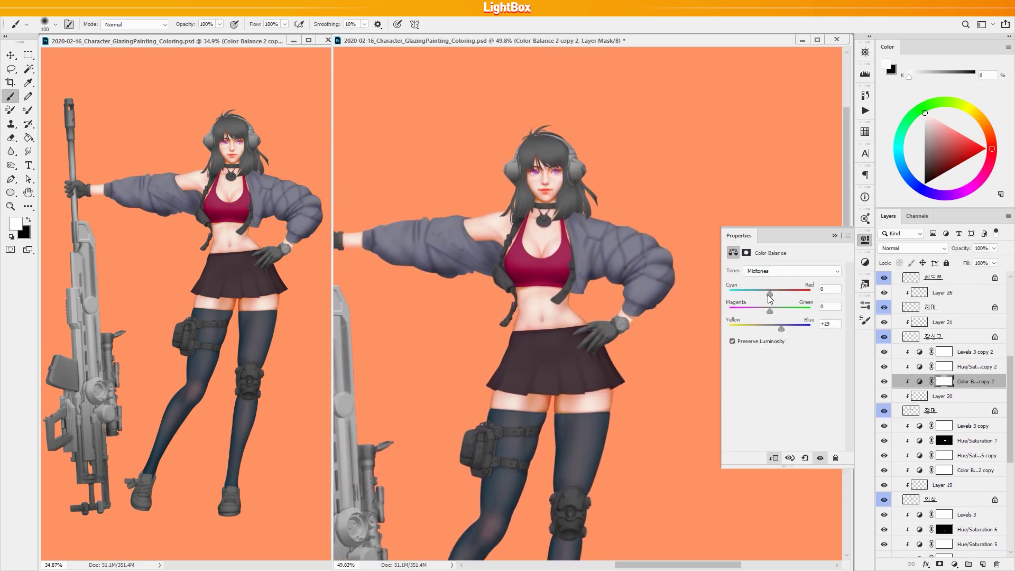
{"action": "left_click_drag", "start_coordinate": [781, 329], "coordinate": [768, 353]}
{"action": "left_click", "coordinate": [968, 367]}
{"action": "left_click_drag", "start_coordinate": [783, 332], "coordinate": [760, 352]}
{"action": "left_click_drag", "start_coordinate": [802, 331], "coordinate": [808, 331]}
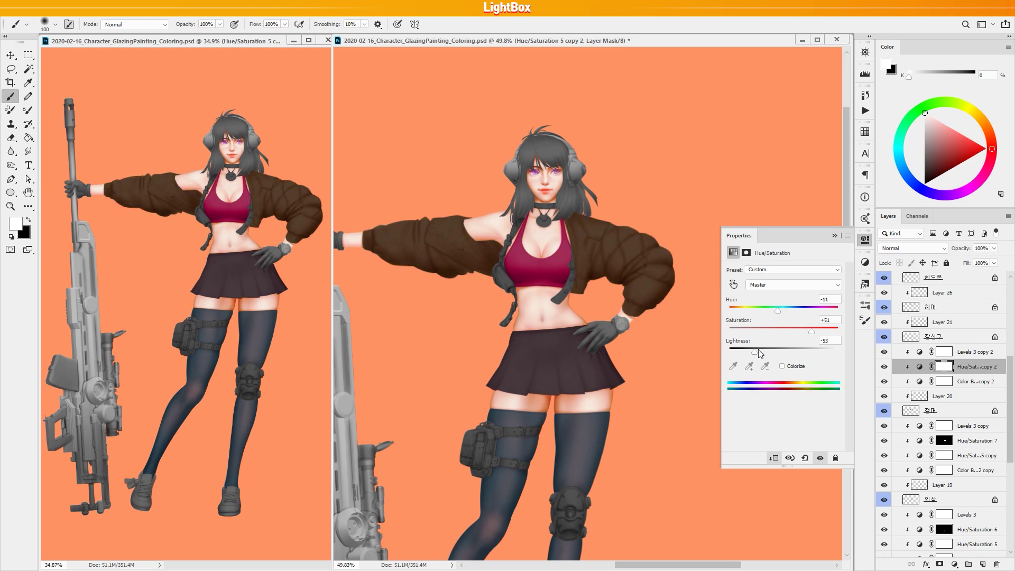
{"action": "scroll", "coordinate": [639, 351], "scroll_direction": "down", "scroll_amount": 2}
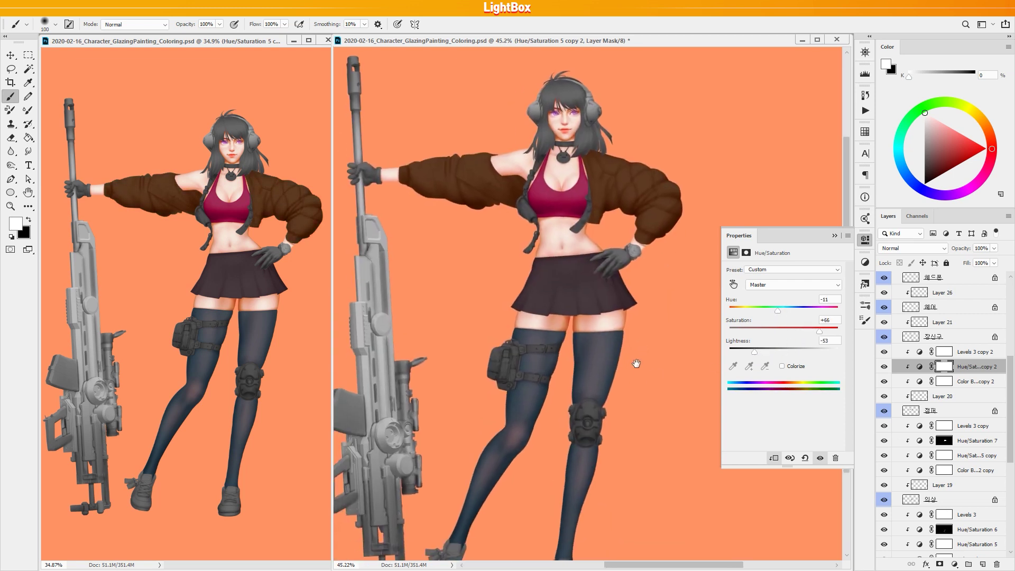
Duplicate the jacket's Levels, Hue/Saturation and Color Balance copies above Layer 23 and clip them to the gloves.
{"action": "scroll", "coordinate": [968, 423], "scroll_direction": "up", "scroll_amount": 3}
{"action": "left_click", "coordinate": [977, 419]}
{"action": "left_click", "coordinate": [981, 447], "text": "shift"}
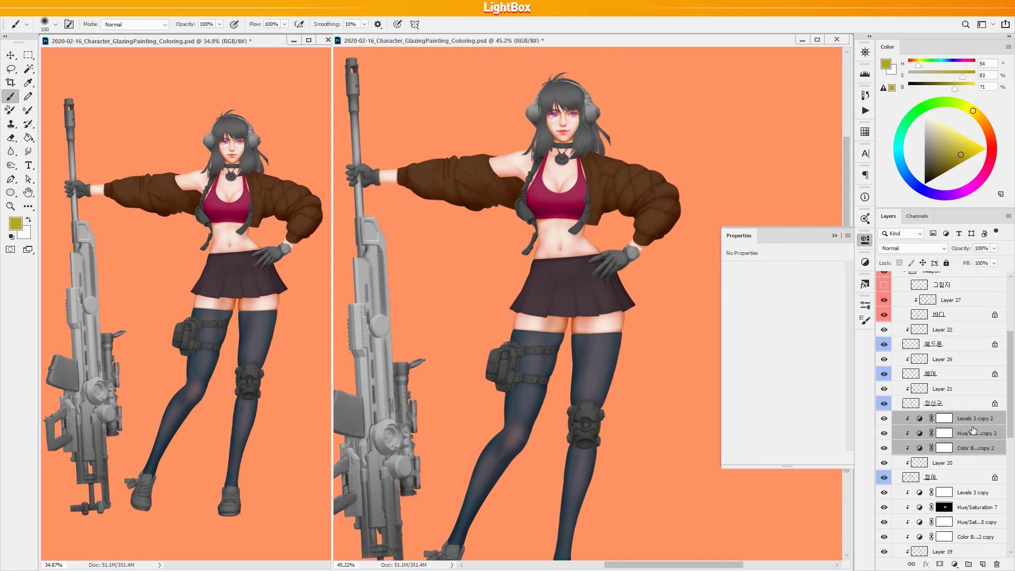
{"action": "key", "text": "ctrl+j"}
{"action": "scroll", "coordinate": [976, 432], "scroll_direction": "up", "scroll_amount": 2}
{"action": "left_click_drag", "start_coordinate": [982, 505], "coordinate": [972, 322]}
{"action": "left_click", "coordinate": [963, 362], "text": "alt"}
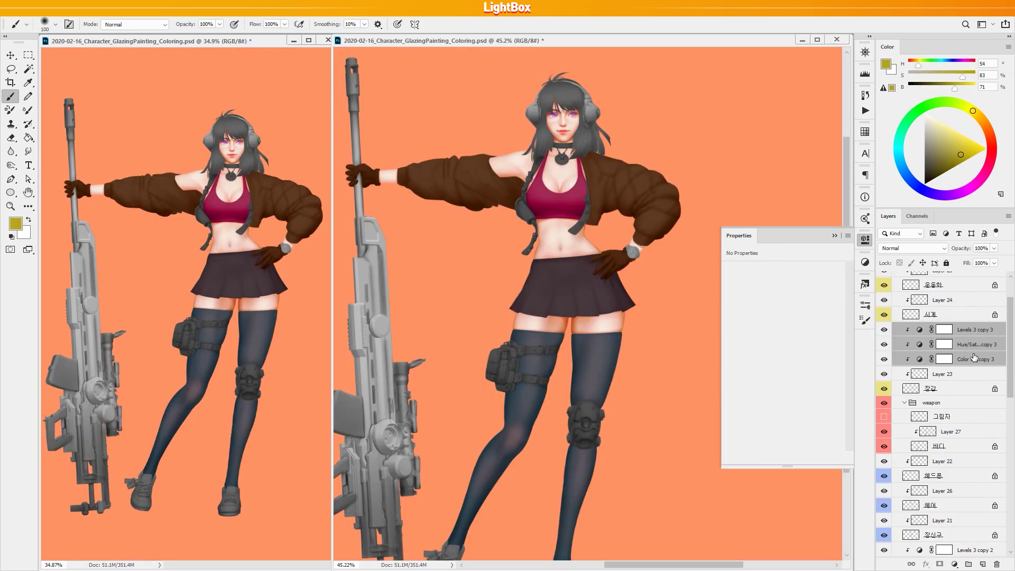
Copy the jacket's three adjustment layers above Layer 21 and clip them to the accessories layer with the pouches and knee pad.
{"action": "scroll", "coordinate": [1012, 370], "scroll_direction": "down", "scroll_amount": 4}
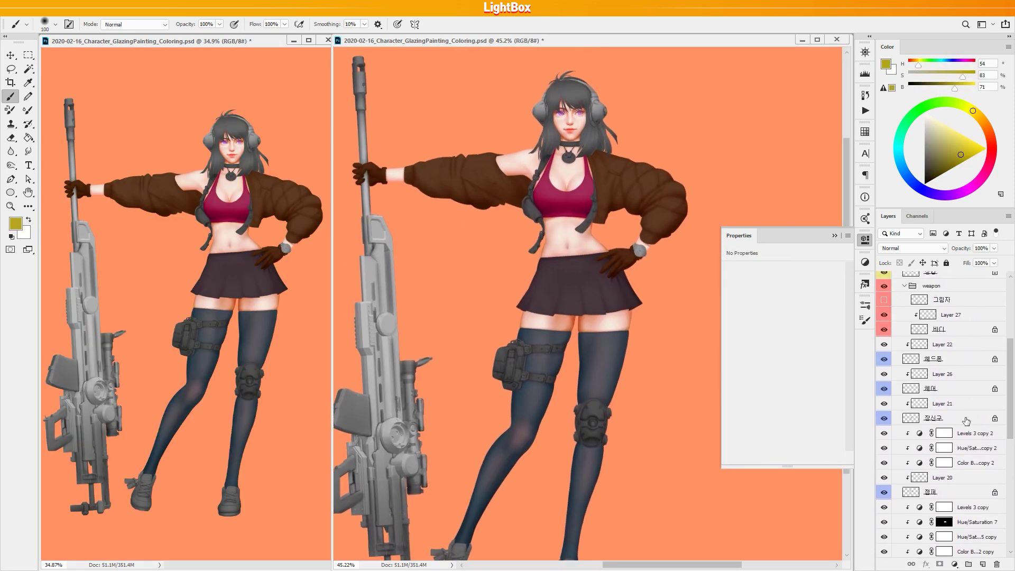
{"action": "left_click", "coordinate": [959, 419]}
{"action": "left_click", "coordinate": [884, 419]}
{"action": "left_click", "coordinate": [884, 419]}
{"action": "left_click_drag", "start_coordinate": [640, 344], "coordinate": [665, 345]}
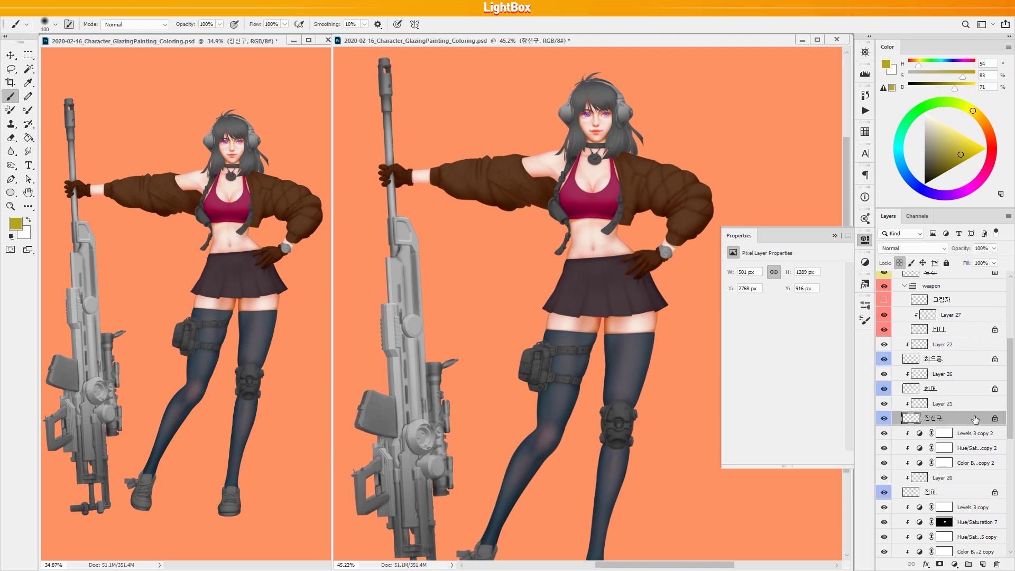
{"action": "left_click", "coordinate": [974, 433]}
{"action": "left_click", "coordinate": [971, 462], "text": "shift"}
{"action": "left_click_drag", "start_coordinate": [966, 450], "coordinate": [967, 397]}
{"action": "key", "text": "ctrl+alt+g"}
Adjust the saturation and raise the lightness of the accessories' Hue/Saturation copy.
{"action": "left_click_drag", "start_coordinate": [624, 370], "coordinate": [654, 331]}
{"action": "left_click", "coordinate": [968, 404]}
{"action": "left_click", "coordinate": [967, 418]}
{"action": "left_click_drag", "start_coordinate": [759, 353], "coordinate": [768, 353]}
{"action": "left_click", "coordinate": [763, 330]}
{"action": "left_click", "coordinate": [762, 353]}
Set the input levels of the accessories' Levels copy to 32, 1.00 and 177.
{"action": "left_click", "coordinate": [919, 403]}
{"action": "left_click_drag", "start_coordinate": [839, 347], "coordinate": [816, 348]}
{"action": "left_click_drag", "start_coordinate": [744, 348], "coordinate": [754, 348]}
{"action": "left_click_drag", "start_coordinate": [816, 349], "coordinate": [810, 349]}
{"action": "left_click_drag", "start_coordinate": [656, 468], "coordinate": [626, 426]}
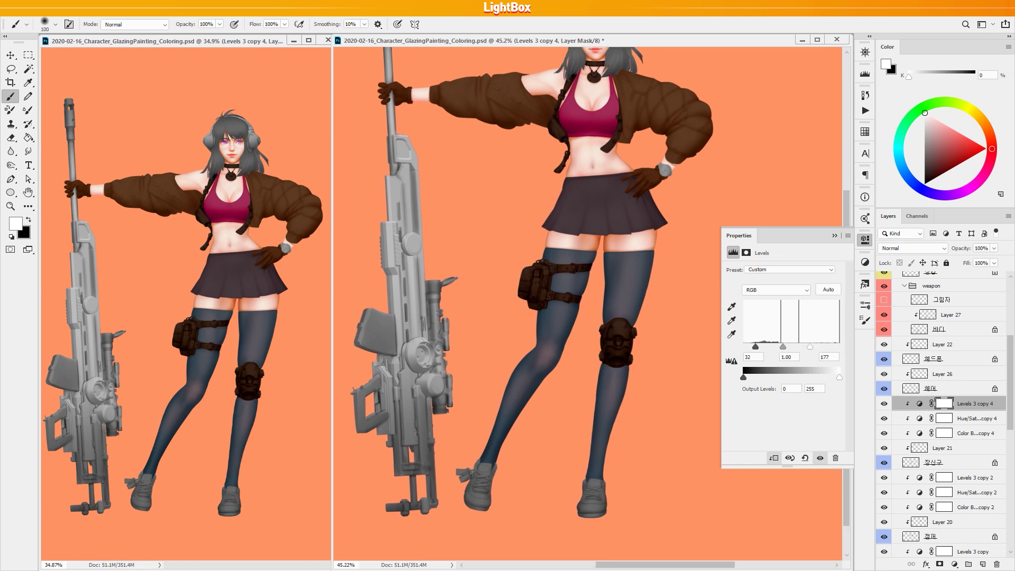
Strengthen the jacket's contrast in its Levels copy with input black 31, midtone 0.91 and output white 209.
{"action": "left_click", "coordinate": [920, 477]}
{"action": "left_click_drag", "start_coordinate": [840, 348], "coordinate": [821, 350]}
{"action": "left_click_drag", "start_coordinate": [744, 348], "coordinate": [753, 348]}
{"action": "left_click_drag", "start_coordinate": [820, 348], "coordinate": [813, 348]}
{"action": "left_click_drag", "start_coordinate": [783, 348], "coordinate": [789, 352]}
{"action": "left_click_drag", "start_coordinate": [753, 347], "coordinate": [754, 349]}
{"action": "left_click_drag", "start_coordinate": [813, 348], "coordinate": [783, 348]}
{"action": "left_click_drag", "start_coordinate": [636, 389], "coordinate": [606, 457]}
Duplicate the accessories' three adjustment layers above Layer 26 and clip them to the hair.
{"action": "left_click_drag", "start_coordinate": [1010, 376], "coordinate": [1011, 375]}
{"action": "left_click", "coordinate": [964, 406]}
{"action": "left_click", "coordinate": [972, 436], "text": "shift"}
{"action": "key", "text": "ctrl+j"}
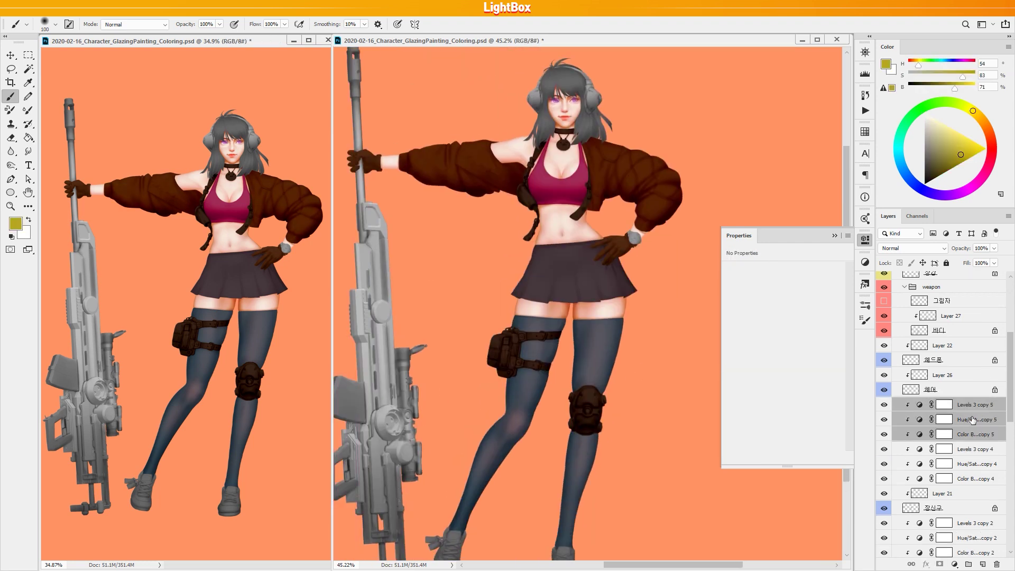
{"action": "left_click_drag", "start_coordinate": [974, 417], "coordinate": [966, 368]}
{"action": "left_click", "coordinate": [961, 411], "text": "alt"}
{"action": "left_click", "coordinate": [962, 397], "text": "alt"}
{"action": "left_click", "coordinate": [965, 382], "text": "alt"}
Recolour the hair bright yellow through the hue, saturation and lightness of its Hue/Saturation copy.
{"action": "left_click_drag", "start_coordinate": [603, 338], "coordinate": [636, 393]}
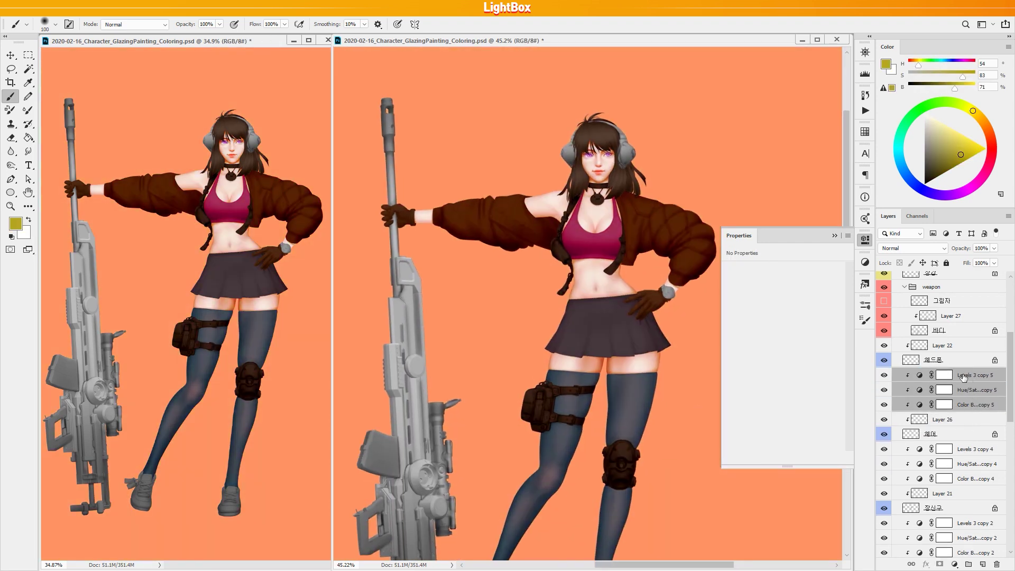
{"action": "left_click", "coordinate": [970, 391]}
{"action": "left_click_drag", "start_coordinate": [779, 312], "coordinate": [839, 313]}
{"action": "left_click_drag", "start_coordinate": [788, 332], "coordinate": [814, 331]}
{"action": "mouse_move", "coordinate": [766, 352]}
{"action": "left_mouse_down"}
{"action": "mouse_move", "coordinate": [808, 350]}
{"action": "mouse_move", "coordinate": [783, 353]}
{"action": "left_mouse_up"}
{"action": "left_click_drag", "start_coordinate": [838, 312], "coordinate": [780, 352]}
{"action": "left_click_drag", "start_coordinate": [789, 311], "coordinate": [819, 349]}
Set the hair's Levels copy to input levels 34, 1.00 and 181 with output levels 85 and 255.
{"action": "left_click", "coordinate": [970, 373]}
{"action": "mouse_move", "coordinate": [756, 348]}
{"action": "left_mouse_down"}
{"action": "mouse_move", "coordinate": [769, 349]}
{"action": "mouse_move", "coordinate": [757, 348]}
{"action": "left_mouse_up"}
{"action": "left_click_drag", "start_coordinate": [819, 349], "coordinate": [774, 379]}
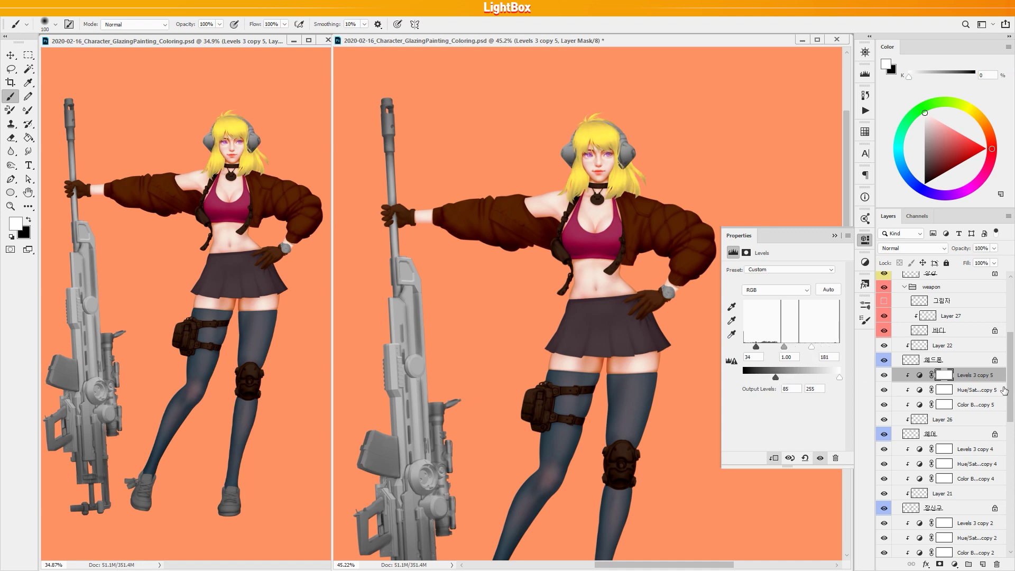
Set the jacket's Levels input white to 200 and its Hue/Saturation copy to Hue +3, Saturation +47 and Lightness -51.
{"action": "scroll", "coordinate": [970, 376], "scroll_direction": "down", "scroll_amount": 4}
{"action": "left_click", "coordinate": [972, 429]}
{"action": "left_click", "coordinate": [973, 355]}
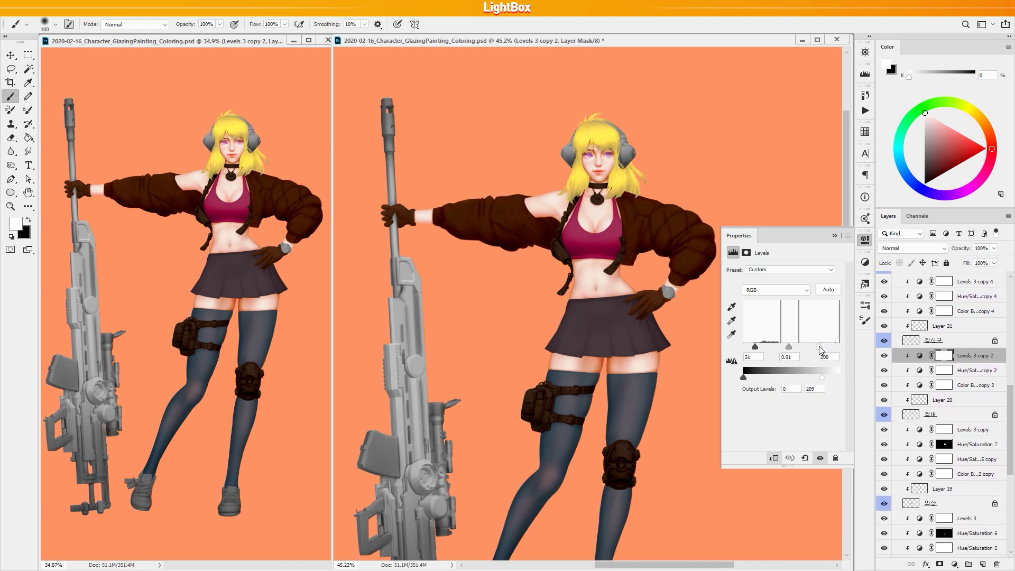
{"action": "key", "text": "alt+bracketleft"}
{"action": "left_click", "coordinate": [809, 329]}
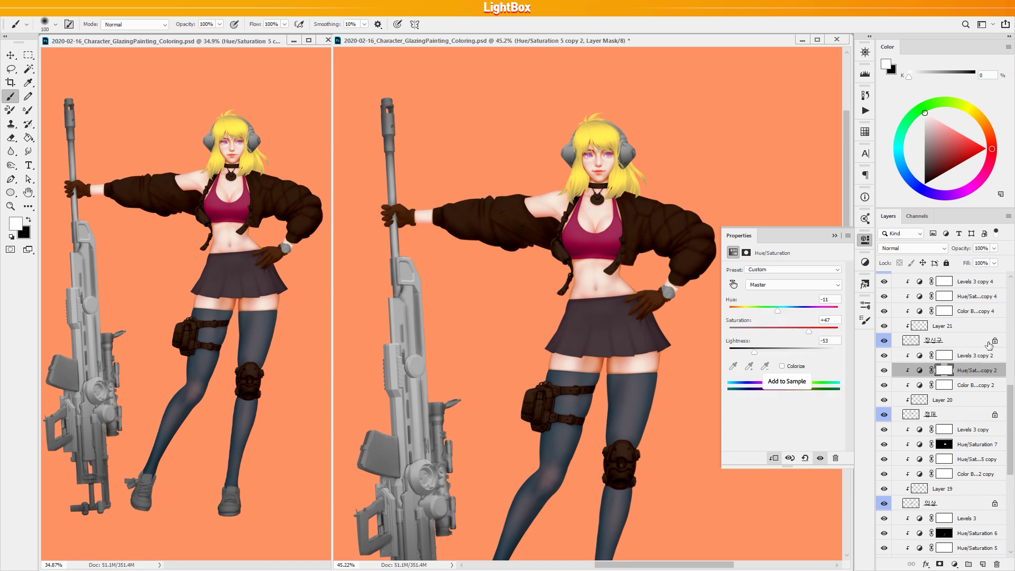
{"action": "left_click_drag", "start_coordinate": [1012, 394], "coordinate": [1011, 364]}
{"action": "left_click_drag", "start_coordinate": [778, 310], "coordinate": [811, 313]}
{"action": "left_click_drag", "start_coordinate": [755, 352], "coordinate": [756, 353]}
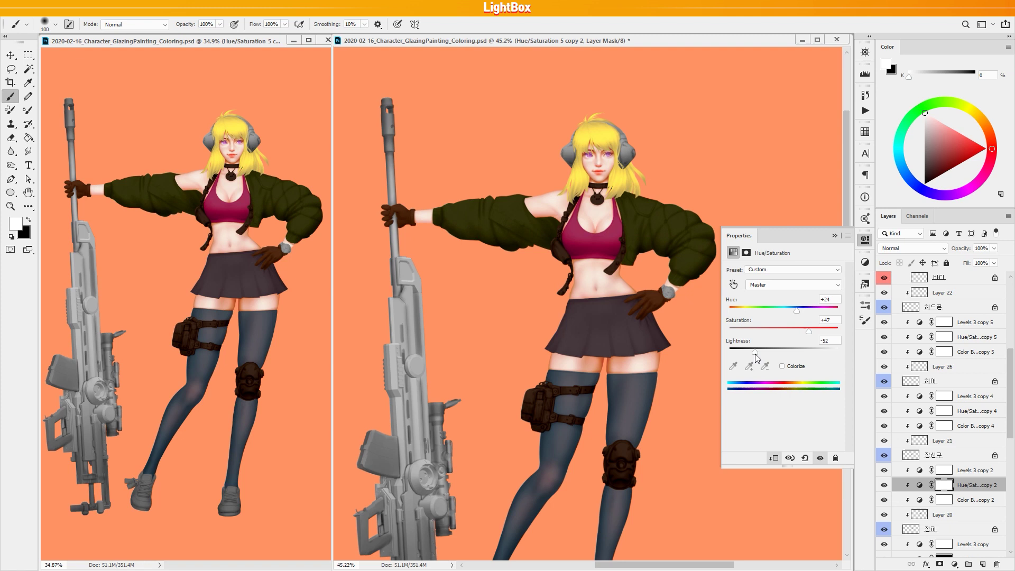
{"action": "left_click_drag", "start_coordinate": [797, 312], "coordinate": [778, 317]}
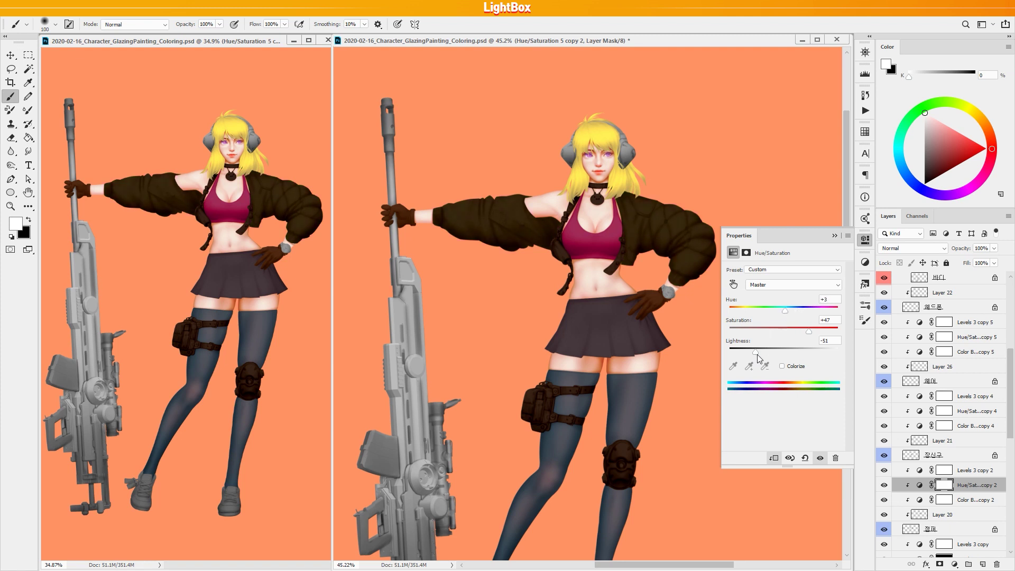
Set the skirt's Hue/Saturation 7 layer to Hue +9, Saturation -73 and Lightness -51.
{"action": "left_click_drag", "start_coordinate": [1011, 399], "coordinate": [1014, 460]}
{"action": "left_click", "coordinate": [978, 364]}
{"action": "left_click_drag", "start_coordinate": [763, 351], "coordinate": [758, 351]}
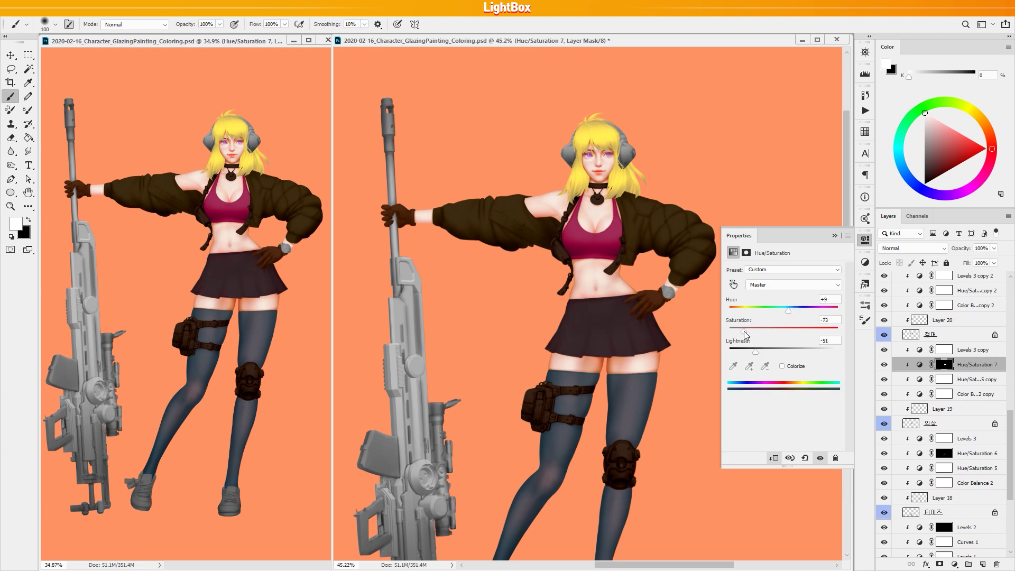
{"action": "left_click", "coordinate": [834, 235]}
Copy the hair's three adjustment layers into the weapon group above Layer 27 and clip them to the rifle.
{"action": "left_click_drag", "start_coordinate": [756, 296], "coordinate": [766, 248]}
{"action": "left_click_drag", "start_coordinate": [1010, 418], "coordinate": [1010, 382]}
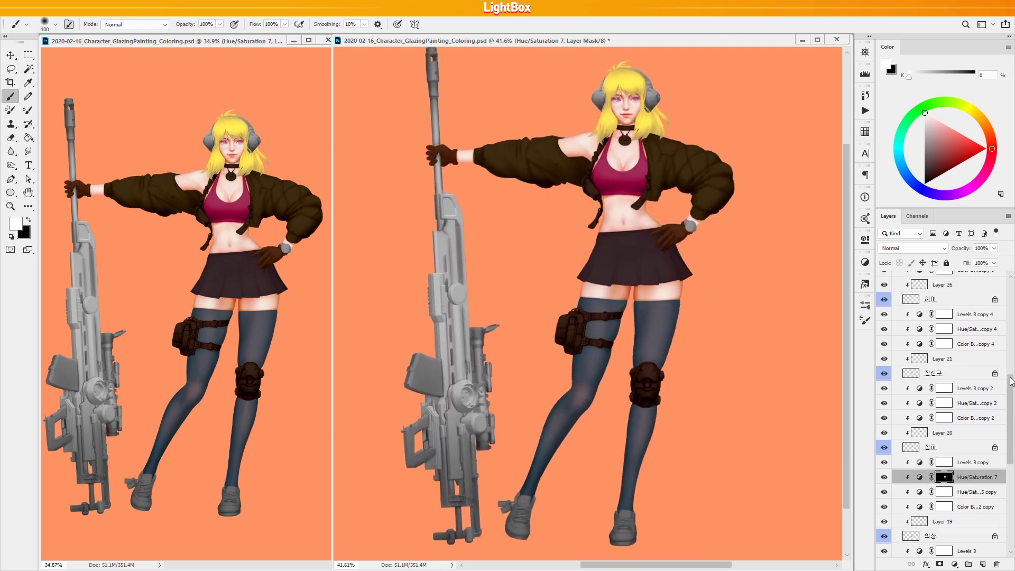
{"action": "scroll", "coordinate": [965, 412], "scroll_direction": "up", "scroll_amount": 5}
{"action": "left_click", "coordinate": [967, 376]}
{"action": "left_click", "coordinate": [977, 435]}
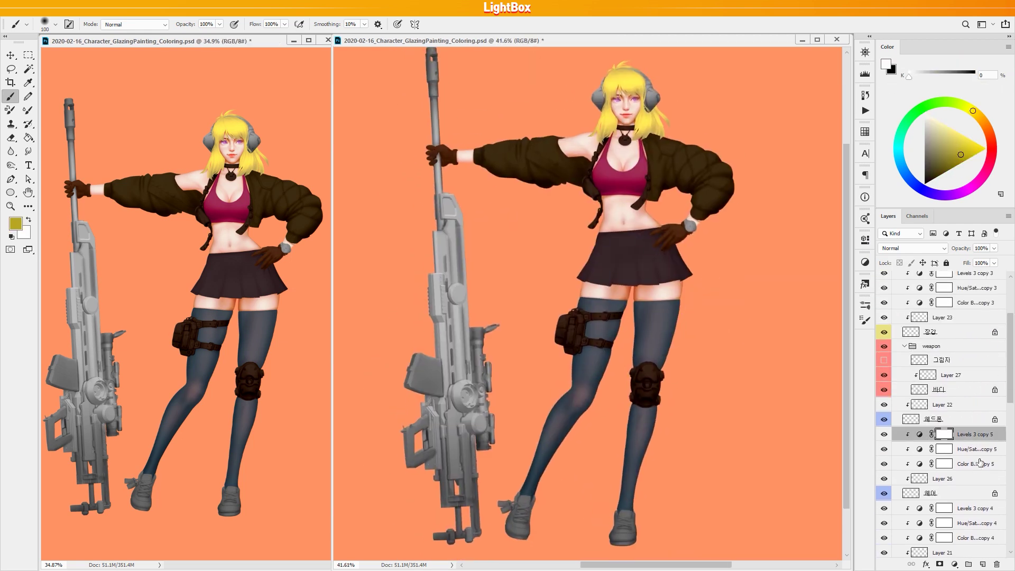
{"action": "left_click", "coordinate": [981, 463], "text": "shift"}
{"action": "left_click_drag", "start_coordinate": [977, 435], "coordinate": [971, 369]}
{"action": "left_click", "coordinate": [972, 412], "text": "alt"}
{"action": "left_click", "coordinate": [972, 397], "text": "alt"}
{"action": "left_click", "coordinate": [971, 382], "text": "alt"}
Darken the rifle in its Levels copy by lowering the output black to 0 and adjusting the input sliders.
{"action": "left_click", "coordinate": [975, 375]}
{"action": "left_click_drag", "start_coordinate": [722, 456], "coordinate": [735, 409]}
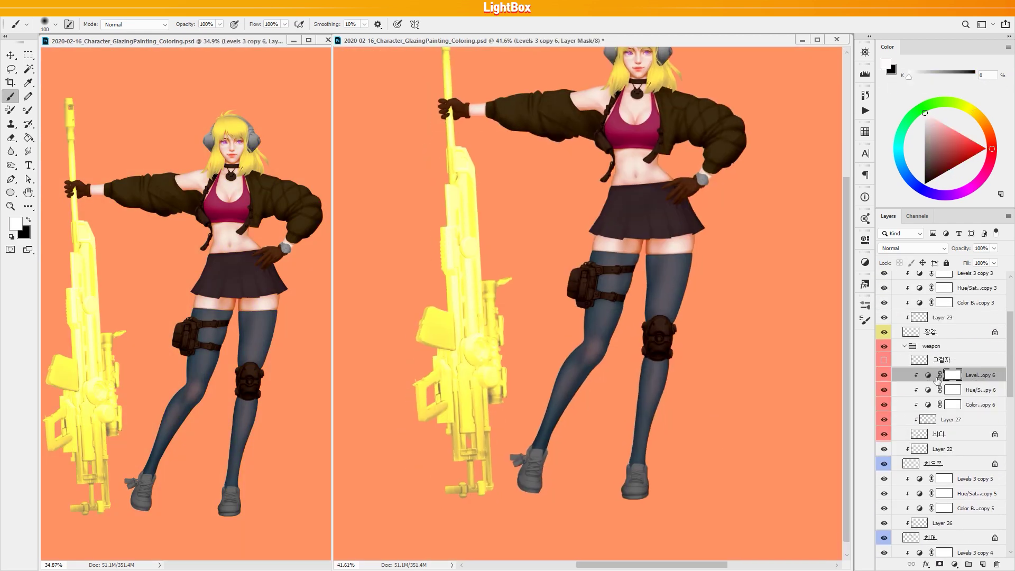
{"action": "double_click", "coordinate": [929, 376]}
{"action": "left_click_drag", "start_coordinate": [768, 347], "coordinate": [732, 350]}
{"action": "left_click_drag", "start_coordinate": [775, 377], "coordinate": [740, 377]}
{"action": "left_click_drag", "start_coordinate": [706, 374], "coordinate": [681, 397]}
Set the rifle's Hue/Saturation copy to Hue -123, Saturation -53 and Lightness -56, and its Levels inputs to 21, 1.00 and 177.
{"action": "left_click", "coordinate": [975, 390]}
{"action": "left_click_drag", "start_coordinate": [783, 331], "coordinate": [764, 333]}
{"action": "left_click_drag", "start_coordinate": [783, 310], "coordinate": [749, 333]}
{"action": "left_click_drag", "start_coordinate": [784, 353], "coordinate": [753, 353]}
{"action": "left_click_drag", "start_coordinate": [749, 331], "coordinate": [757, 332]}
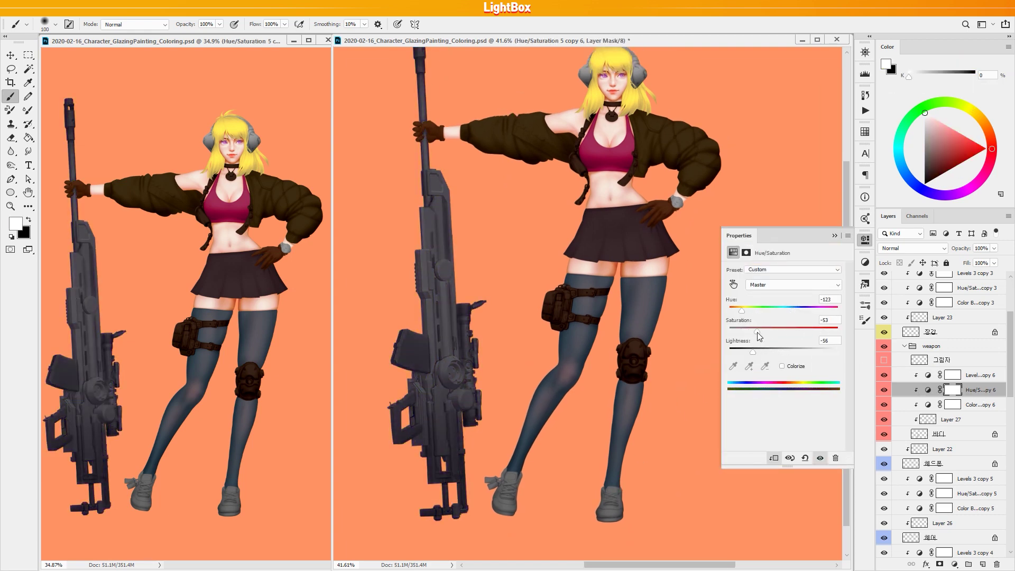
{"action": "left_click", "coordinate": [975, 375]}
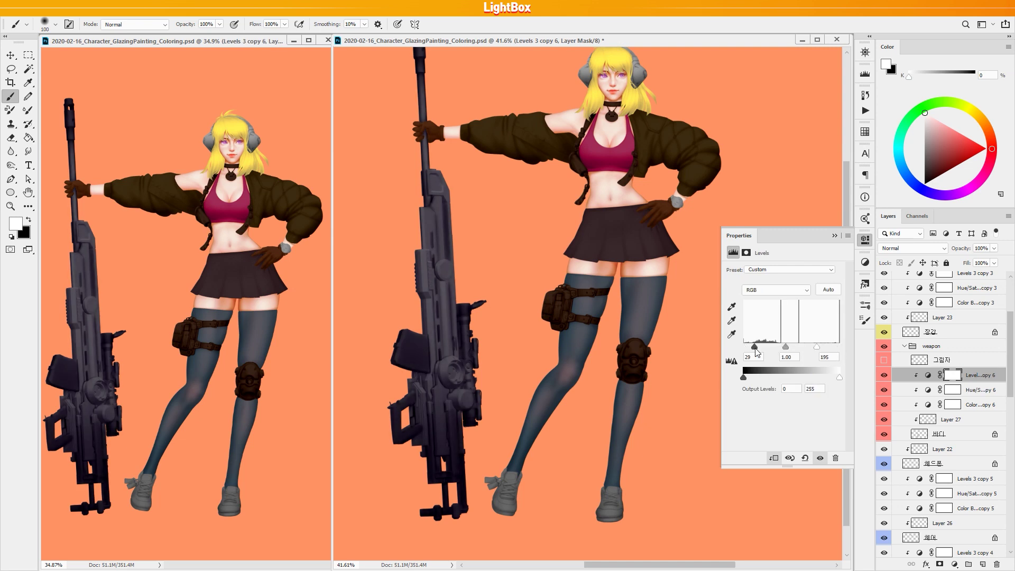
Show the weapon's shadow layer and clip a Color Balance to it with midtones +100, -66, -27 and shadows +50, +80, -66.
{"action": "left_click", "coordinate": [884, 360]}
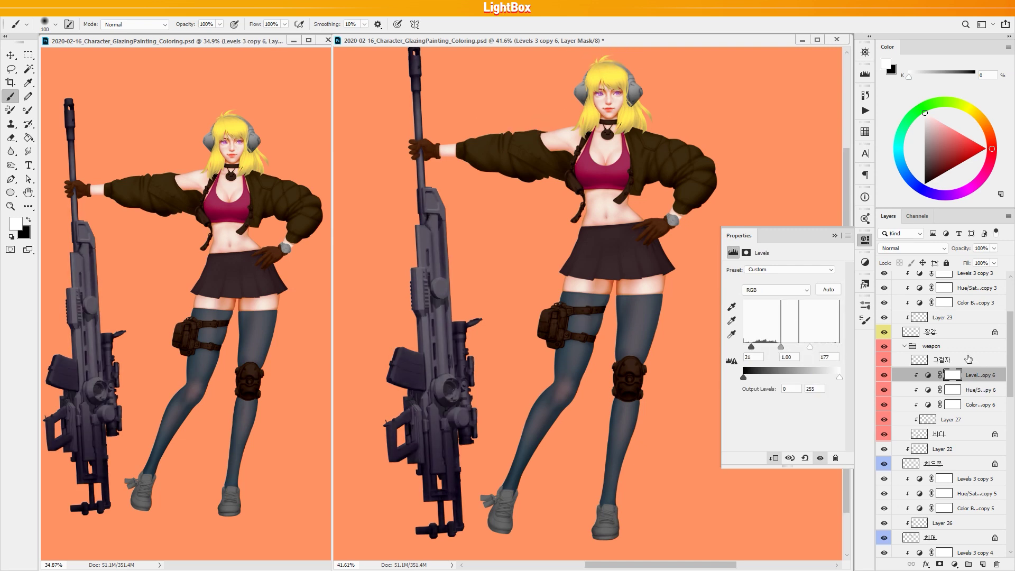
{"action": "left_click", "coordinate": [949, 360]}
{"action": "left_click", "coordinate": [955, 564]}
{"action": "left_click", "coordinate": [961, 473]}
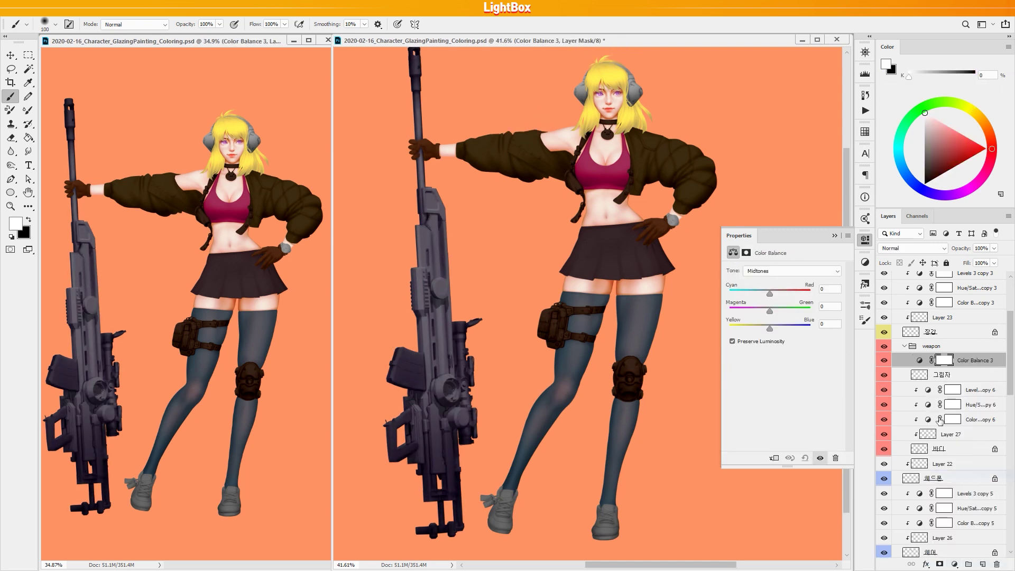
{"action": "left_click", "coordinate": [958, 366], "text": "alt"}
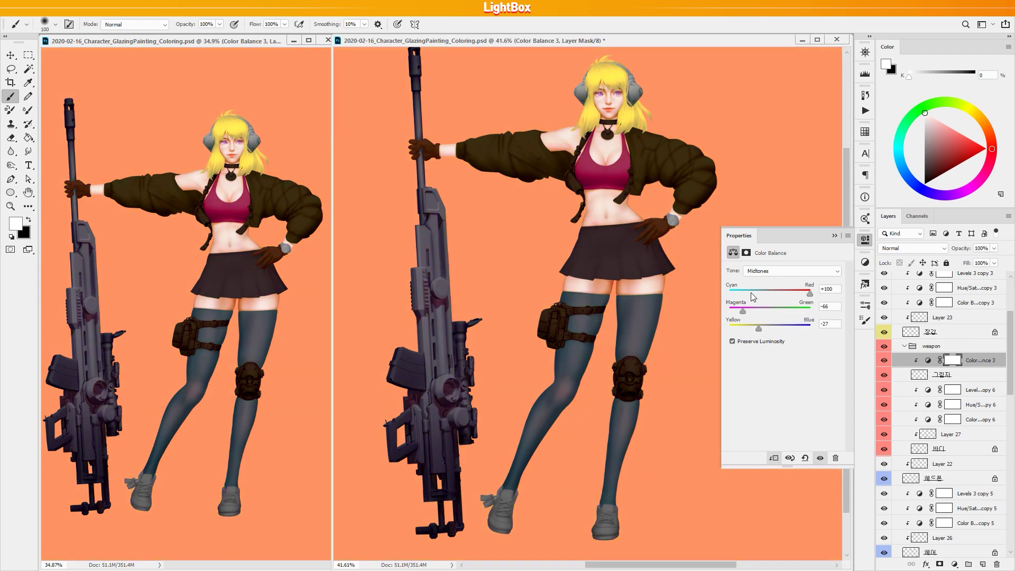
{"action": "left_click", "coordinate": [796, 271]}
{"action": "left_click", "coordinate": [790, 282]}
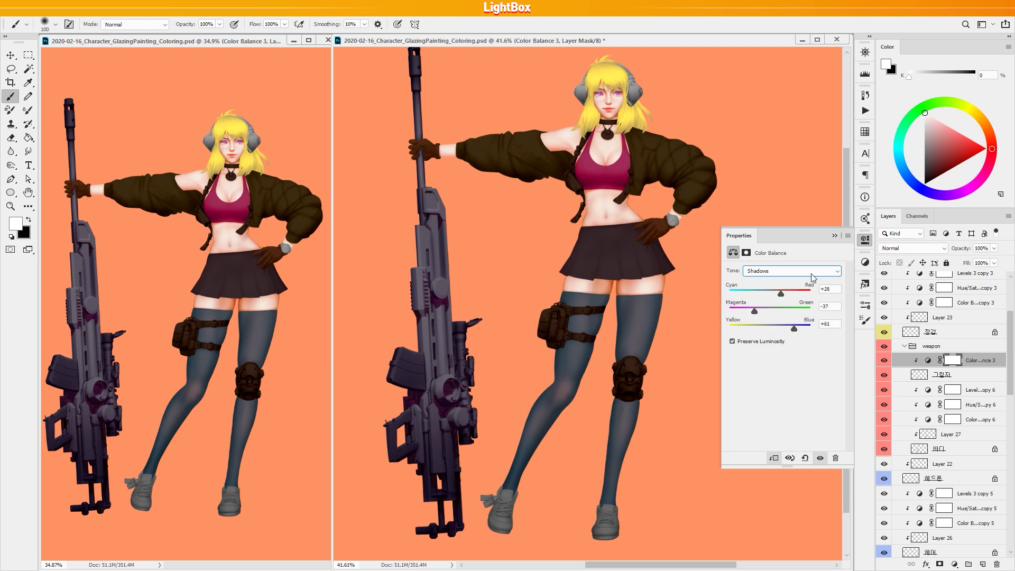
Copy the weapon's Color Balance above the character's shadow layer, show that shadow layer and clip the copy to it.
{"action": "left_click_drag", "start_coordinate": [1008, 366], "coordinate": [1009, 317]}
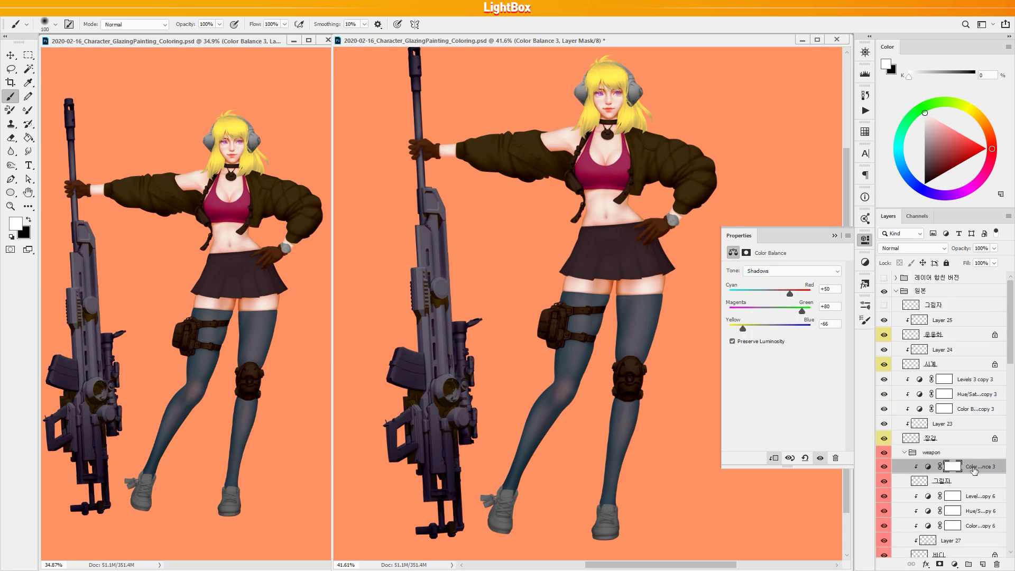
{"action": "left_click_drag", "start_coordinate": [971, 467], "coordinate": [951, 299]}
{"action": "left_click", "coordinate": [884, 319]}
{"action": "left_click", "coordinate": [929, 311], "text": "alt"}
Set the midtones of the character shadow's Color Balance copy to +84, -73 and -100, and adjust a second tone range.
{"action": "left_click_drag", "start_coordinate": [627, 432], "coordinate": [586, 447]}
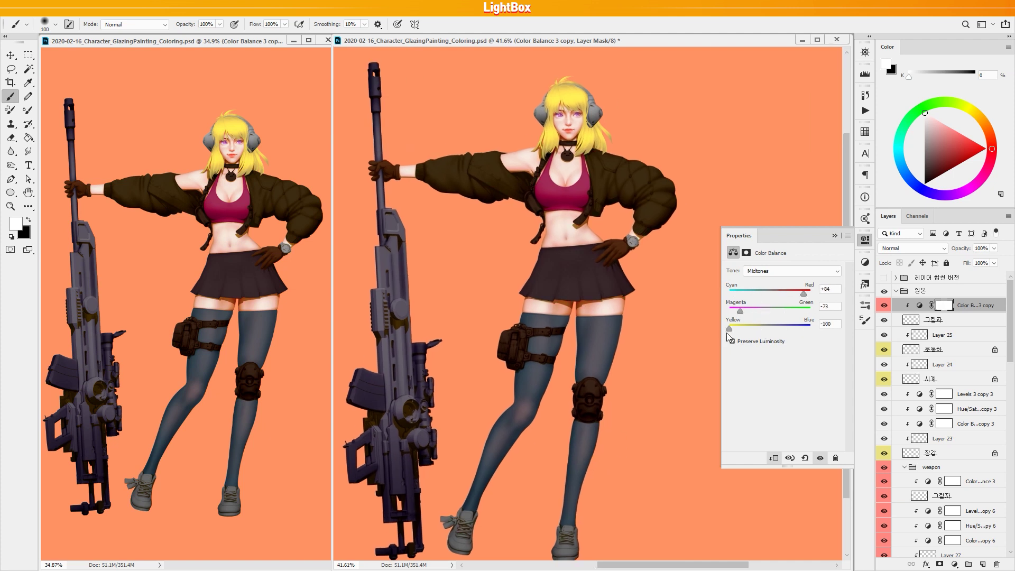
{"action": "left_click", "coordinate": [802, 272]}
{"action": "left_click", "coordinate": [803, 296]}
{"action": "left_click", "coordinate": [806, 293]}
{"action": "left_click_drag", "start_coordinate": [795, 312], "coordinate": [764, 329]}
{"action": "left_click_drag", "start_coordinate": [655, 447], "coordinate": [654, 390]}
Replace the weapon shadow's Color Balance with a copy of the character shadow's, hiding the old one, and save the document.
{"action": "left_click_drag", "start_coordinate": [959, 304], "coordinate": [972, 474]}
{"action": "left_click", "coordinate": [974, 495]}
{"action": "left_click", "coordinate": [884, 496]}
{"action": "left_click_drag", "start_coordinate": [687, 460], "coordinate": [644, 525]}
{"action": "key", "text": "ctrl+s"}
Duplicate the gloves' three adjustment layers above Layer 24 and clip them to the watch.
{"action": "left_click", "coordinate": [973, 394]}
{"action": "left_click", "coordinate": [971, 425], "text": "shift"}
{"action": "key", "text": "ctrl+j"}
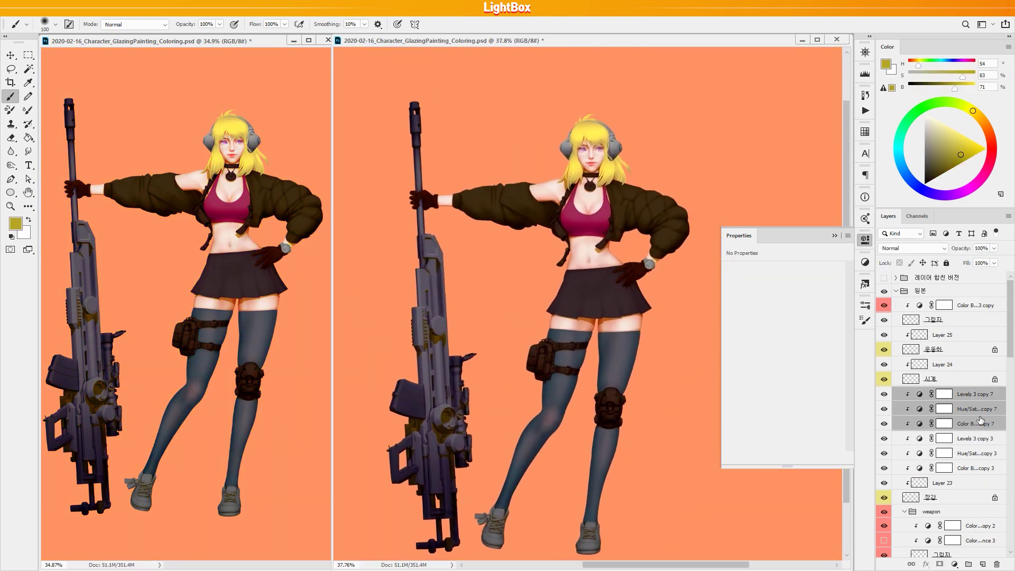
{"action": "left_click_drag", "start_coordinate": [980, 422], "coordinate": [975, 357]}
{"action": "left_click", "coordinate": [971, 401], "text": "alt"}
{"action": "left_click", "coordinate": [974, 387], "text": "alt"}
{"action": "left_click", "coordinate": [977, 372], "text": "alt"}
Recolour the watch a light rose by shifting the hue and raising the lightness of its Hue/Saturation copy.
{"action": "left_click_drag", "start_coordinate": [643, 477], "coordinate": [632, 451]}
{"action": "left_click", "coordinate": [968, 365]}
{"action": "left_click", "coordinate": [963, 379]}
{"action": "left_click_drag", "start_coordinate": [760, 351], "coordinate": [778, 351]}
{"action": "left_click_drag", "start_coordinate": [646, 196], "coordinate": [696, 212]}
{"action": "left_click_drag", "start_coordinate": [778, 311], "coordinate": [769, 312]}
{"action": "left_click_drag", "start_coordinate": [819, 331], "coordinate": [820, 332]}
{"action": "left_click_drag", "start_coordinate": [792, 352], "coordinate": [802, 354]}
{"action": "left_click_drag", "start_coordinate": [670, 394], "coordinate": [606, 446]}
Duplicate the watch's three adjustment layers above Layer 25 and clip them to the sneakers.
{"action": "left_click", "coordinate": [977, 366]}
{"action": "left_click", "coordinate": [977, 394], "text": "shift"}
{"action": "key", "text": "ctrl+j"}
{"action": "left_click_drag", "start_coordinate": [977, 367], "coordinate": [971, 327]}
{"action": "left_click", "coordinate": [969, 371], "text": "alt"}
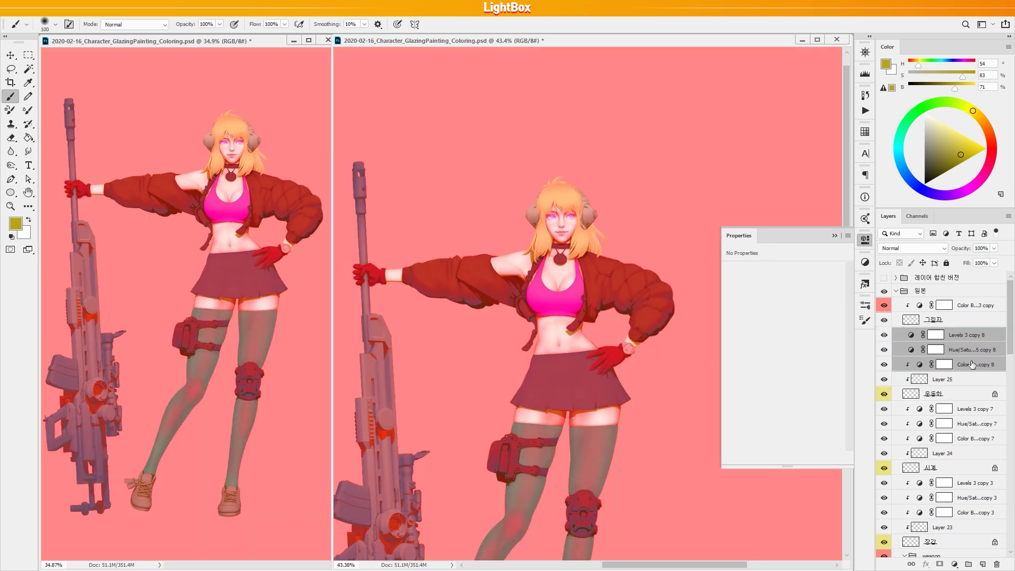
{"action": "left_click", "coordinate": [970, 357], "text": "alt"}
{"action": "left_click", "coordinate": [971, 342], "text": "alt"}
Lower the saturation of the sneakers' Hue/Saturation copy and set their Levels inputs to 70, 0.85 and 191.
{"action": "scroll", "coordinate": [991, 358], "scroll_direction": "down", "scroll_amount": 1}
{"action": "left_click_drag", "start_coordinate": [597, 548], "coordinate": [649, 484]}
{"action": "left_click", "coordinate": [979, 305]}
{"action": "left_click", "coordinate": [980, 304]}
{"action": "left_click_drag", "start_coordinate": [820, 331], "coordinate": [813, 351]}
{"action": "left_click", "coordinate": [915, 296]}
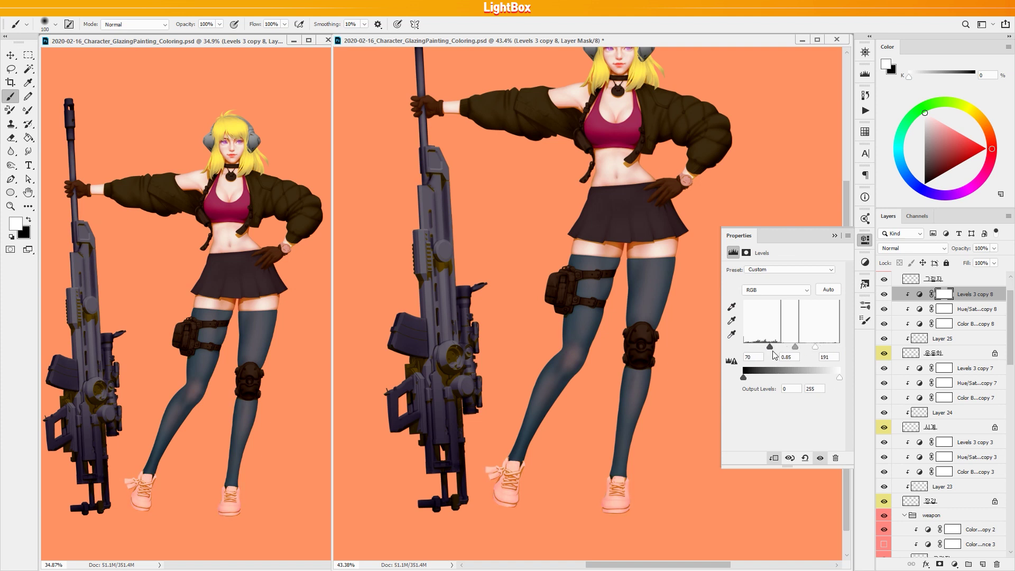
Add a Curves adjustment layer above the sneakers' Levels copy and bend the curve of one colour channel.
{"action": "left_click", "coordinate": [954, 564]}
{"action": "left_click", "coordinate": [951, 433]}
{"action": "left_click", "coordinate": [788, 285]}
{"action": "left_click", "coordinate": [789, 302]}
{"action": "left_click_drag", "start_coordinate": [826, 308], "coordinate": [826, 309]}
{"action": "left_click_drag", "start_coordinate": [793, 342], "coordinate": [794, 338]}
Clip the Curves layer to the sneakers and shape its Green curve with an upper point at input 212, output 230.
{"action": "left_click", "coordinate": [781, 287]}
{"action": "left_click", "coordinate": [772, 311]}
{"action": "left_click_drag", "start_coordinate": [824, 308], "coordinate": [798, 334]}
{"action": "left_click", "coordinate": [966, 302], "text": "alt"}
{"action": "left_click", "coordinate": [780, 285]}
{"action": "left_click", "coordinate": [777, 310]}
{"action": "left_click_drag", "start_coordinate": [824, 300], "coordinate": [821, 304]}
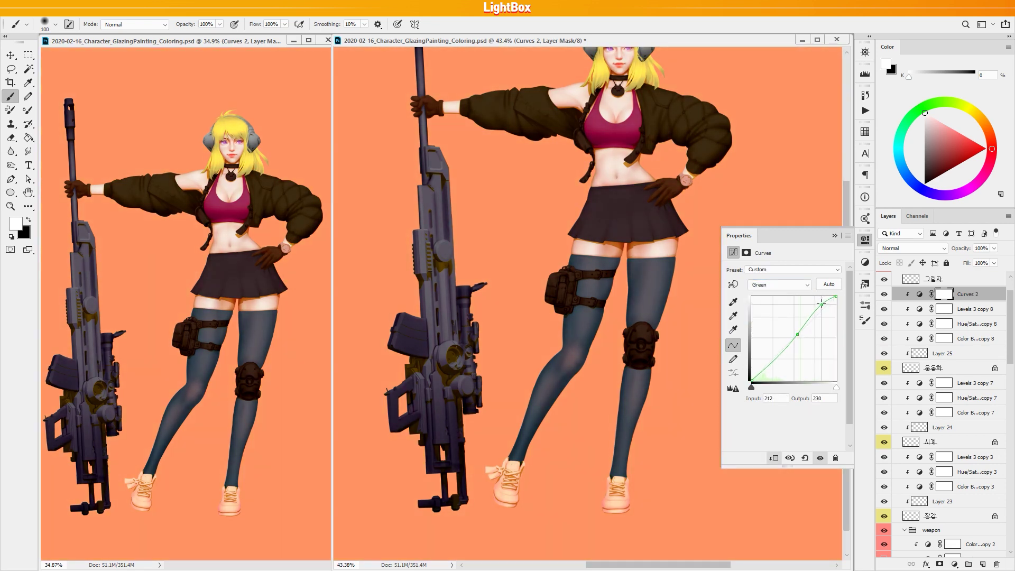
Duplicate the sneakers' Curves layer above the watch's Levels copy and set its Green curve's upper point to input 207, output 241.
{"action": "left_click", "coordinate": [987, 299]}
{"action": "key", "text": "ctrl+j"}
{"action": "left_click_drag", "start_coordinate": [977, 296], "coordinate": [973, 393]}
{"action": "left_click", "coordinate": [919, 383]}
{"action": "left_click", "coordinate": [793, 284]}
{"action": "left_click", "coordinate": [788, 309]}
{"action": "left_click_drag", "start_coordinate": [681, 201], "coordinate": [629, 343]}
{"action": "left_click_drag", "start_coordinate": [629, 342], "coordinate": [689, 343]}
{"action": "scroll", "coordinate": [688, 343], "scroll_direction": "down", "scroll_amount": 5}
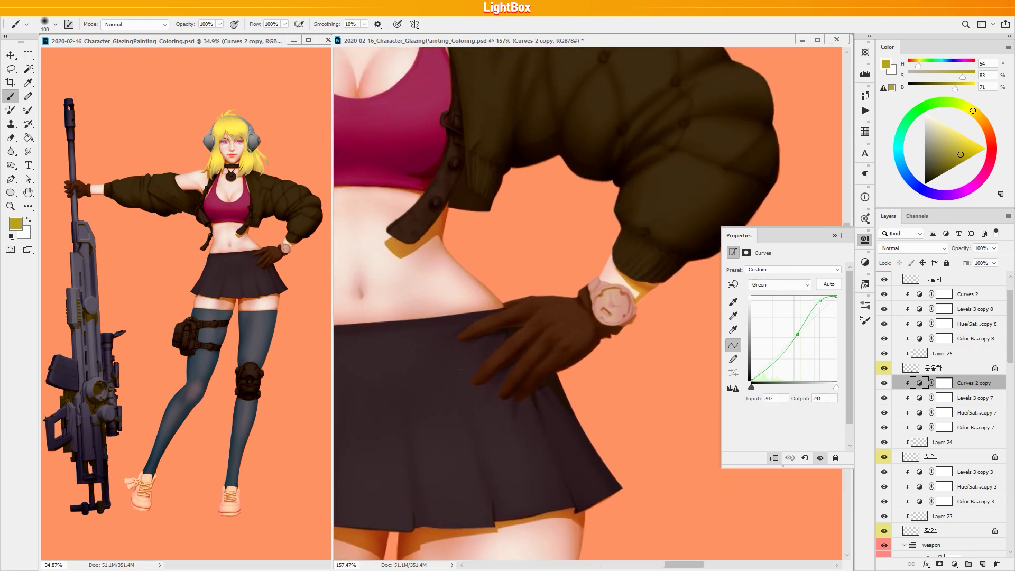
{"action": "left_click_drag", "start_coordinate": [670, 389], "coordinate": [648, 450]}
{"action": "left_click_drag", "start_coordinate": [645, 486], "coordinate": [618, 497]}
Duplicate the sneakers' Curves, Levels, Hue/Saturation and Color Balance layers above Layer 22 and clip them to the headphones.
{"action": "left_click", "coordinate": [964, 296]}
{"action": "left_click", "coordinate": [997, 339], "text": "shift"}
{"action": "mouse_move", "coordinate": [1011, 341]}
{"action": "left_mouse_down"}
{"action": "mouse_move", "coordinate": [1011, 390]}
{"action": "mouse_move", "coordinate": [1009, 332]}
{"action": "mouse_move", "coordinate": [1009, 353]}
{"action": "left_mouse_up"}
{"action": "key", "text": "ctrl+j"}
{"action": "left_click_drag", "start_coordinate": [982, 320], "coordinate": [963, 507]}
{"action": "key", "text": "ctrl+alt+g"}
Set the input levels of the headphones' Levels copy to 78, 0.85 and 228.
{"action": "left_click_drag", "start_coordinate": [1010, 365], "coordinate": [1011, 381]}
{"action": "left_click_drag", "start_coordinate": [656, 370], "coordinate": [587, 386]}
{"action": "left_click", "coordinate": [921, 417]}
{"action": "left_click_drag", "start_coordinate": [816, 348], "coordinate": [772, 350]}
{"action": "scroll", "coordinate": [654, 313], "scroll_direction": "up", "scroll_amount": 3}
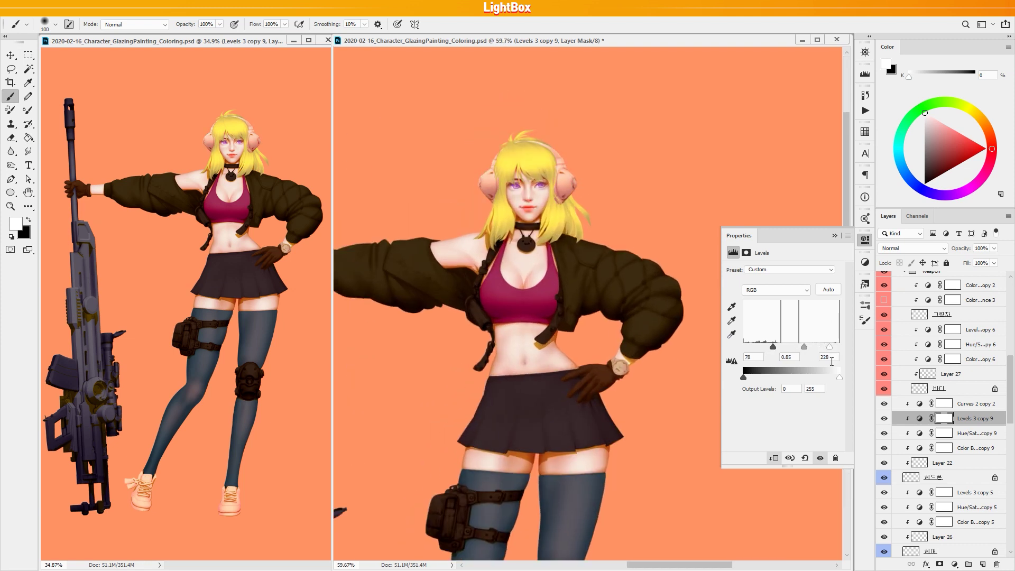
Reshape the upper and lower parts of the headphones' Curves copy, including its Red curve.
{"action": "key", "text": "alt+bracketright"}
{"action": "left_click_drag", "start_coordinate": [822, 304], "coordinate": [817, 301]}
{"action": "left_click_drag", "start_coordinate": [769, 368], "coordinate": [767, 363]}
{"action": "left_click", "coordinate": [803, 284]}
{"action": "left_click", "coordinate": [792, 301]}
{"action": "left_click_drag", "start_coordinate": [825, 308], "coordinate": [821, 304]}
{"action": "left_click_drag", "start_coordinate": [768, 366], "coordinate": [768, 363]}
Shape the Blue curve of the headphones' Curves copy with a lower point at input 52, output 66, and save the document.
{"action": "left_click", "coordinate": [798, 285]}
{"action": "left_click", "coordinate": [796, 320]}
{"action": "left_click_drag", "start_coordinate": [823, 308], "coordinate": [822, 313]}
{"action": "left_click", "coordinate": [793, 338]}
{"action": "left_click_drag", "start_coordinate": [765, 366], "coordinate": [777, 344]}
{"action": "left_click_drag", "start_coordinate": [759, 363], "coordinate": [767, 358]}
{"action": "left_click_drag", "start_coordinate": [777, 343], "coordinate": [768, 359]}
{"action": "left_click_drag", "start_coordinate": [625, 402], "coordinate": [583, 275]}
{"action": "key", "text": "ctrl+minus"}
{"action": "key", "text": "ctrl+minus"}
{"action": "left_click_drag", "start_coordinate": [513, 455], "coordinate": [592, 433]}
{"action": "key", "text": "ctrl+s"}
Add a clipped Curves layer above the weapon group's topmost Color Balance copy and set a Red curve point at input 50, output 77.
{"action": "scroll", "coordinate": [973, 391], "scroll_direction": "up", "scroll_amount": 4}
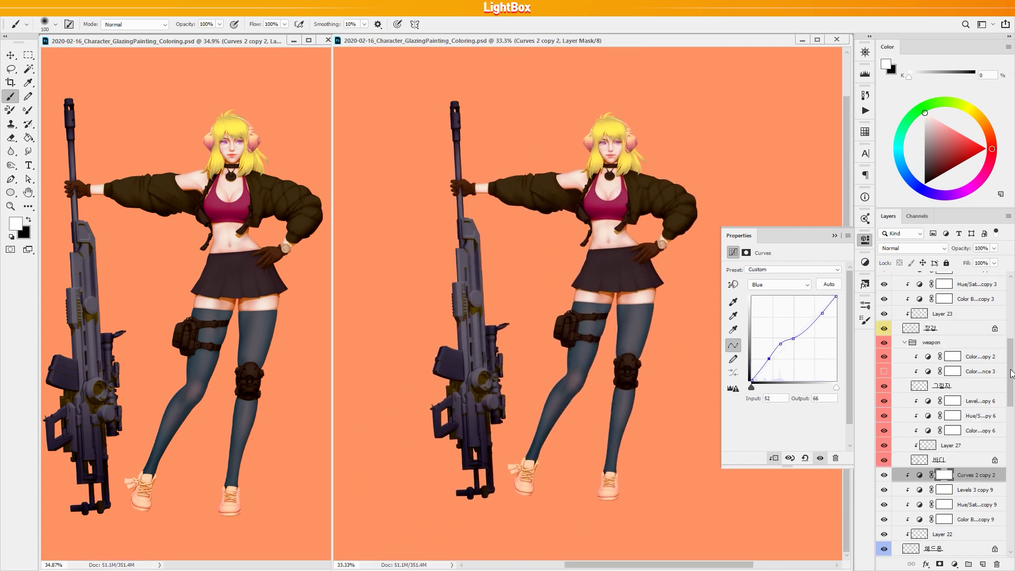
{"action": "left_click", "coordinate": [978, 360]}
{"action": "left_click", "coordinate": [954, 564]}
{"action": "left_click", "coordinate": [966, 432]}
{"action": "key", "text": "ctrl+alt+g"}
{"action": "left_click", "coordinate": [782, 285]}
{"action": "left_click", "coordinate": [779, 302]}
{"action": "left_click", "coordinate": [793, 338]}
{"action": "left_click_drag", "start_coordinate": [771, 360], "coordinate": [768, 354]}
{"action": "left_click_drag", "start_coordinate": [814, 318], "coordinate": [814, 313]}
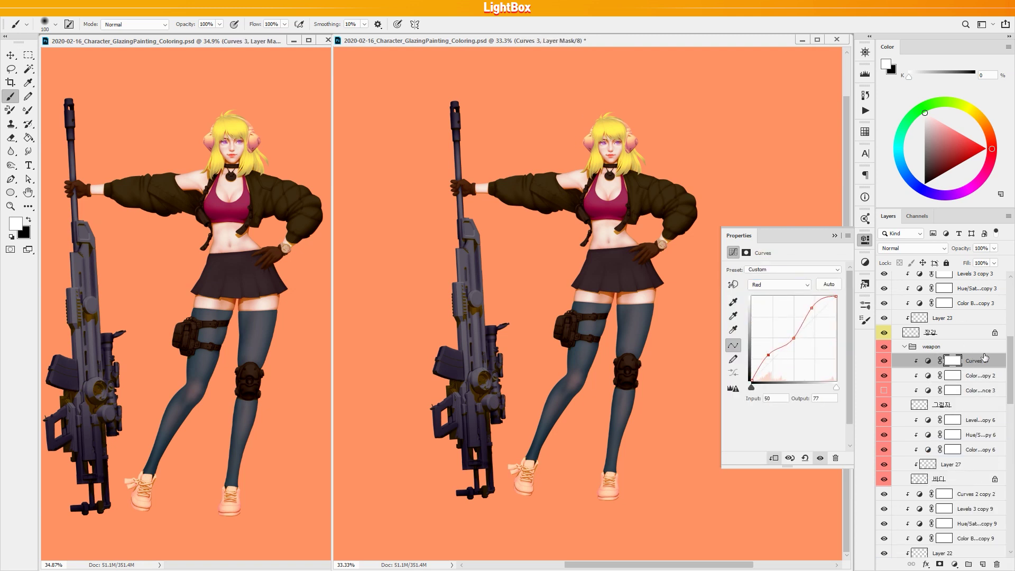
Move the weapon's Curves layer below its shadow layer and set the Red curve's points to 58/56 and 188/217.
{"action": "left_click_drag", "start_coordinate": [984, 358], "coordinate": [978, 413]}
{"action": "left_click", "coordinate": [782, 286]}
{"action": "left_click_drag", "start_coordinate": [768, 353], "coordinate": [772, 362]}
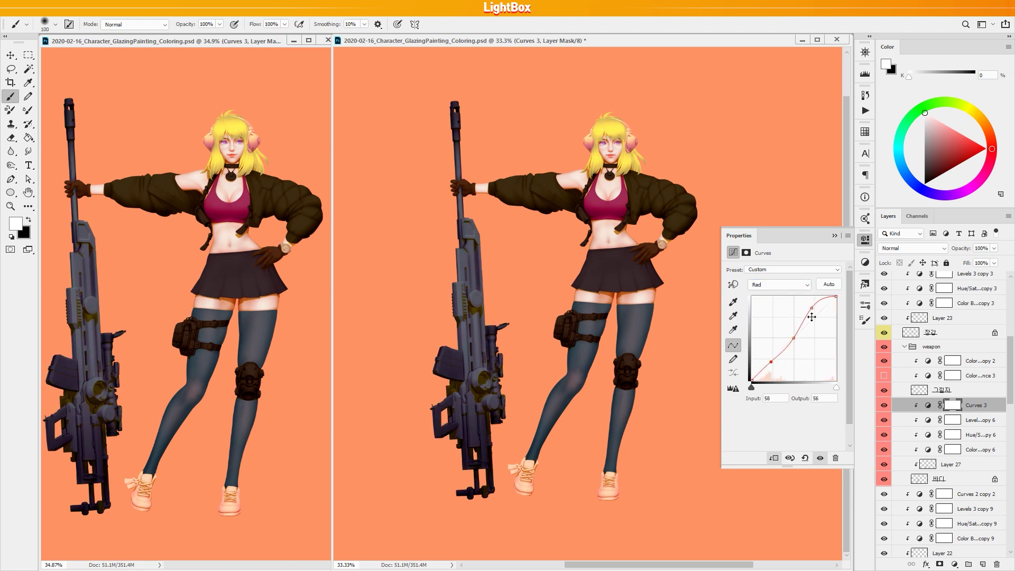
{"action": "left_click_drag", "start_coordinate": [814, 305], "coordinate": [830, 307]}
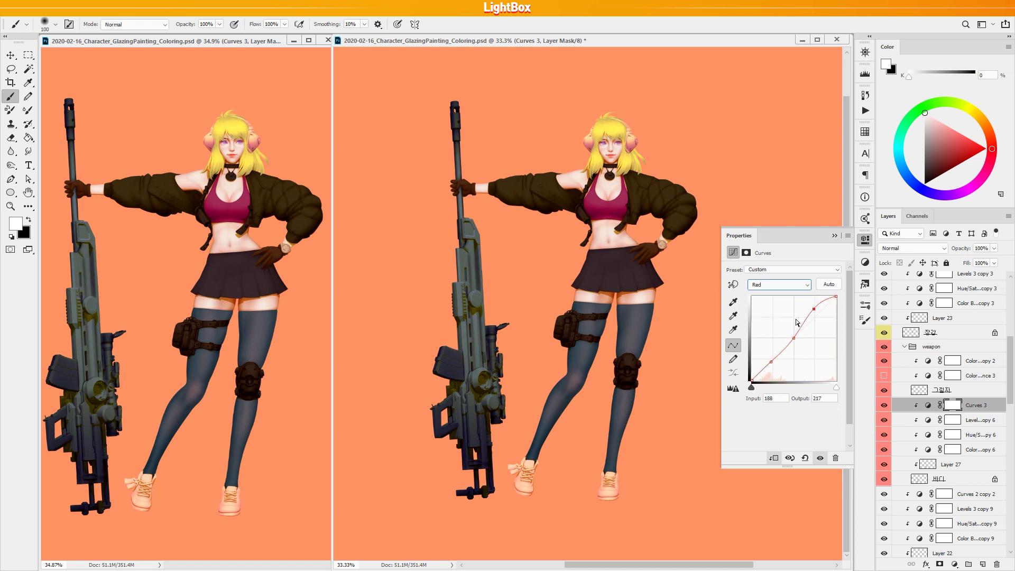
Shape the Blue curve of the weapon's Curves layer, including a point at input 56, output 61, and refine its Red curve.
{"action": "left_click", "coordinate": [785, 344]}
{"action": "left_click", "coordinate": [797, 330]}
{"action": "mouse_move", "coordinate": [785, 344]}
{"action": "left_mouse_down"}
{"action": "mouse_move", "coordinate": [783, 333]}
{"action": "mouse_move", "coordinate": [785, 341]}
{"action": "left_mouse_up"}
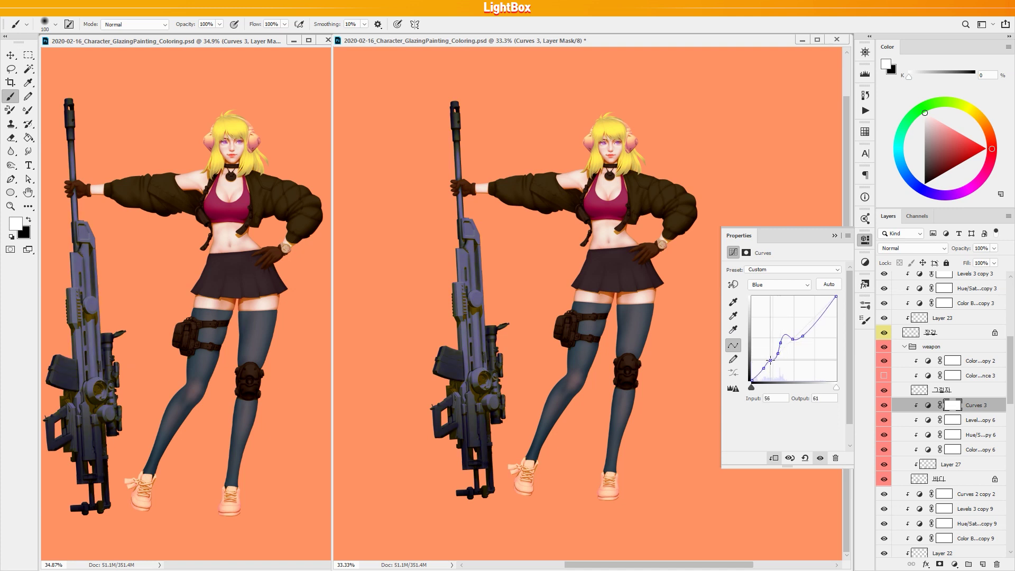
{"action": "mouse_move", "coordinate": [783, 332]}
{"action": "left_mouse_down"}
{"action": "mouse_move", "coordinate": [764, 364]}
{"action": "mouse_move", "coordinate": [809, 323]}
{"action": "mouse_move", "coordinate": [783, 352]}
{"action": "left_mouse_up"}
{"action": "left_click", "coordinate": [795, 284]}
{"action": "left_click", "coordinate": [791, 300]}
{"action": "left_click_drag", "start_coordinate": [787, 347], "coordinate": [803, 330]}
{"action": "left_click_drag", "start_coordinate": [813, 309], "coordinate": [820, 313]}
{"action": "left_click_drag", "start_coordinate": [789, 348], "coordinate": [769, 355]}
Add a Hue/Saturation layer above the weapon's Curves with hue +78, saturation -46 and lightness -42, and invert its mask to black.
{"action": "left_click", "coordinate": [954, 564]}
{"action": "left_click", "coordinate": [967, 463]}
{"action": "left_click_drag", "start_coordinate": [784, 316], "coordinate": [815, 312]}
{"action": "left_click_drag", "start_coordinate": [764, 332], "coordinate": [762, 357]}
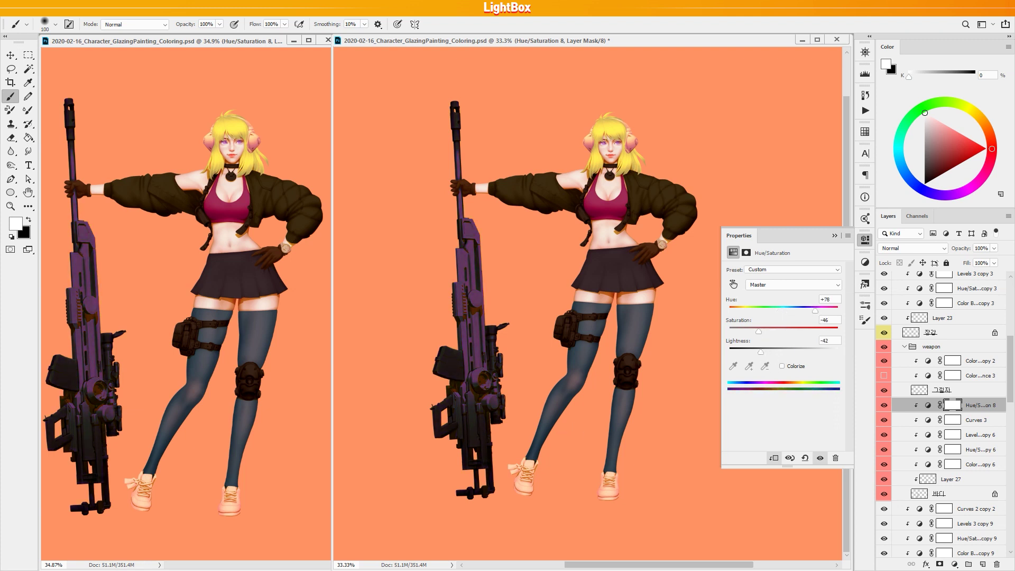
{"action": "key", "text": "ctrl+i"}
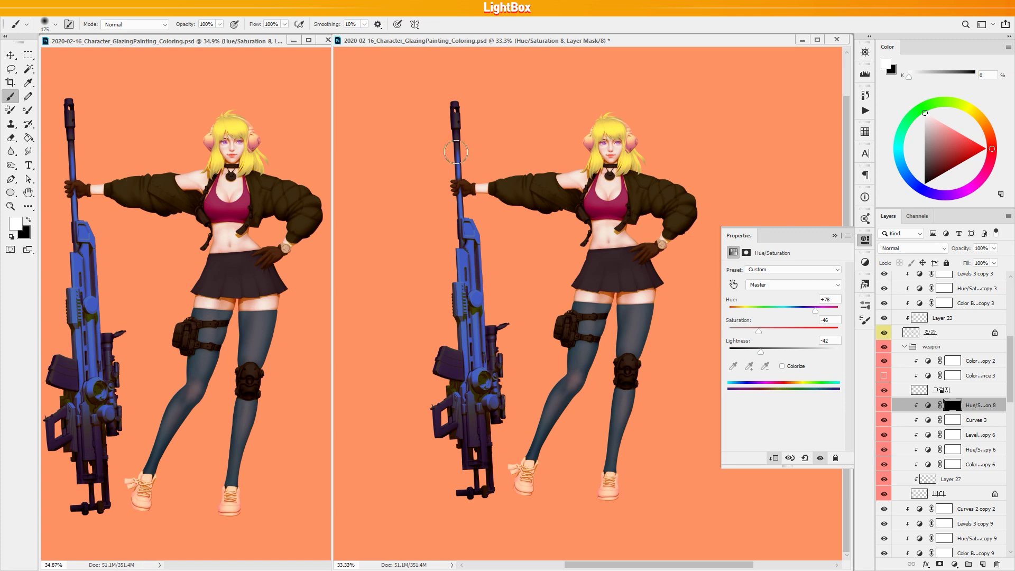
Paint the Hue/Saturation effect into the mask over parts of the rifle, alternating white and black with brush sizes between 175 and 25.
{"action": "key", "text": "bracketright"}
{"action": "key", "text": "bracketright"}
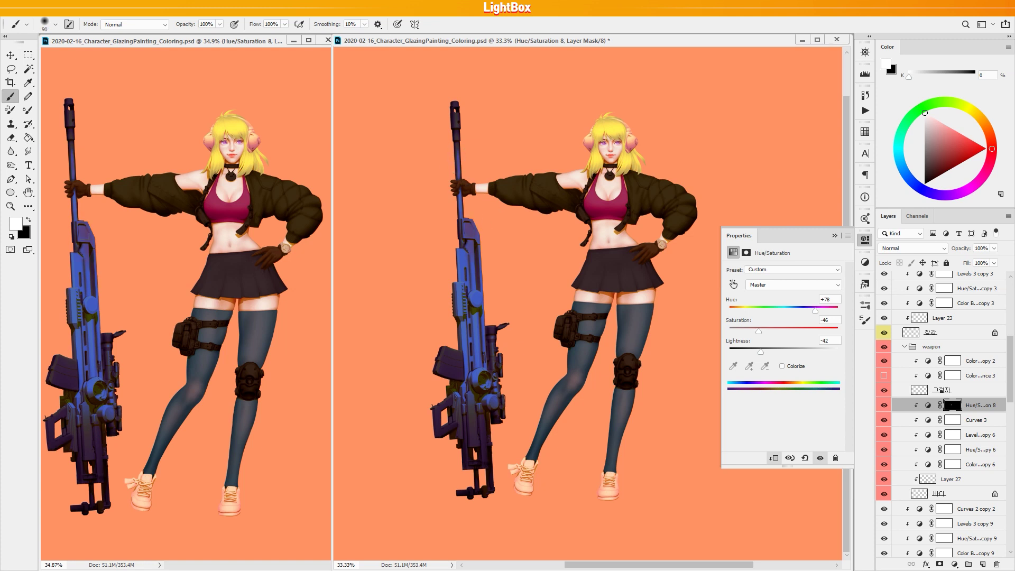
{"action": "key", "text": "bracketright"}
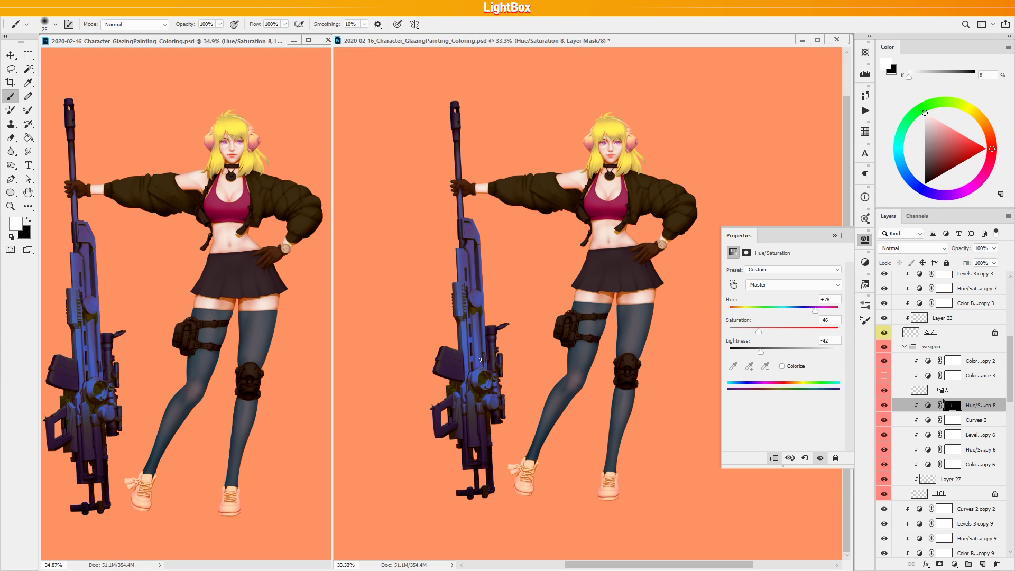
{"action": "key", "text": "x"}
{"action": "key", "text": "x"}
{"action": "key", "text": "bracketleft"}
{"action": "key", "text": "x"}
{"action": "key", "text": "x"}
{"action": "key", "text": "x"}
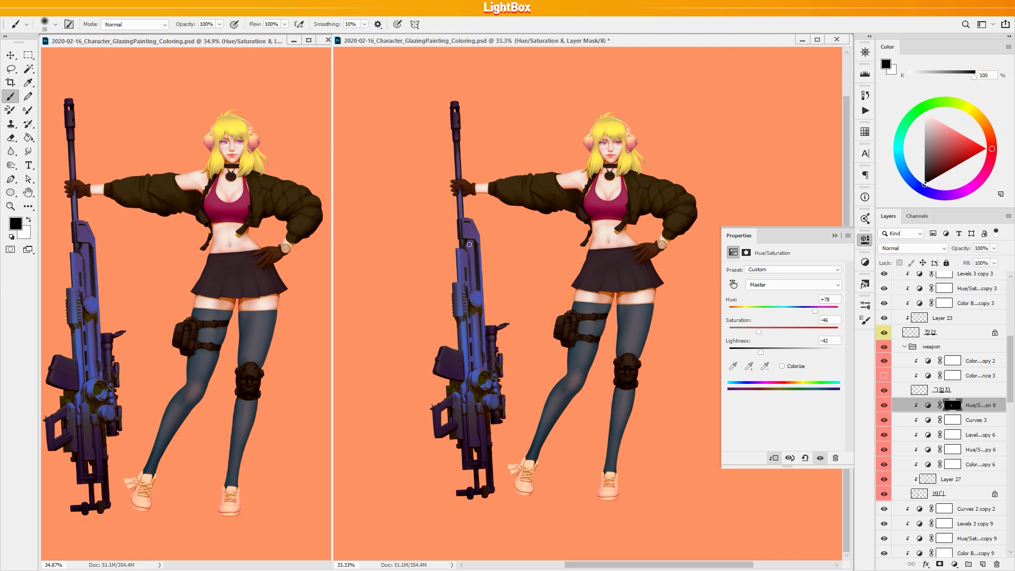
{"action": "key", "text": "x"}
{"action": "key", "text": "x"}
{"action": "key", "text": "x"}
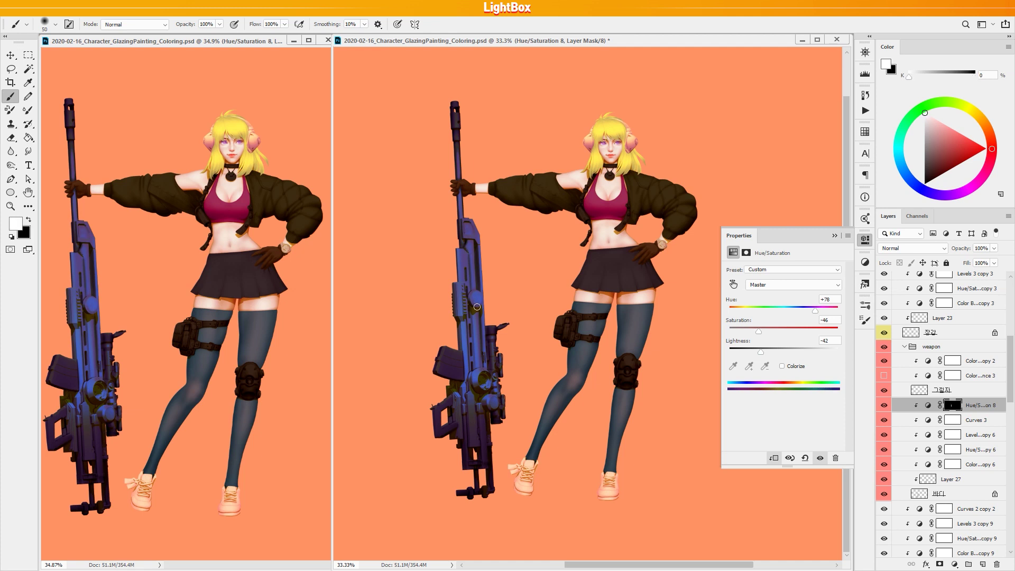
{"action": "left_click_drag", "start_coordinate": [635, 413], "coordinate": [611, 414]}
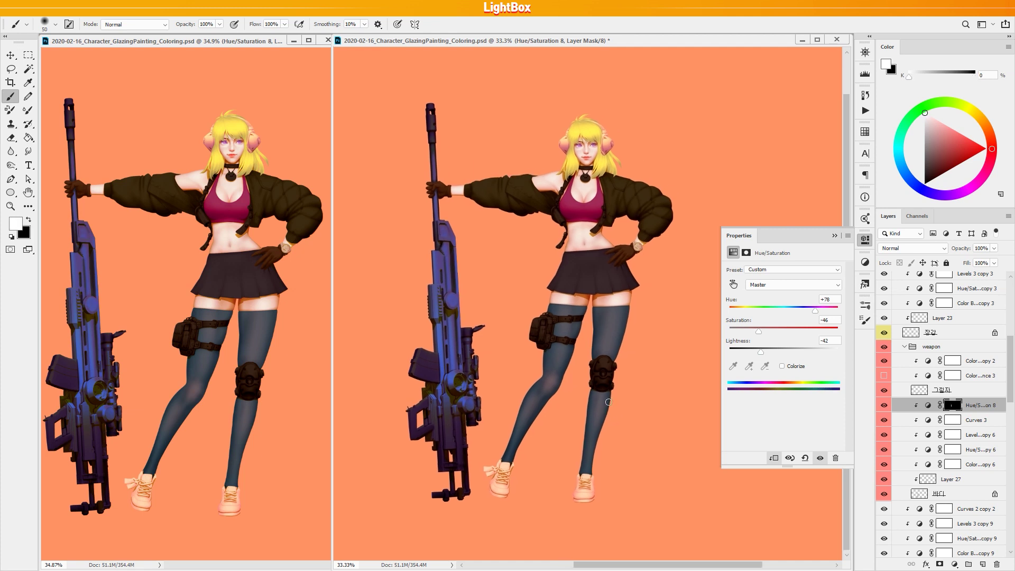
Activate the topmost Color Balance copy and load the combined outlines of all the character's base layers and the weapon as one selection.
{"action": "scroll", "coordinate": [979, 370], "scroll_direction": "up", "scroll_amount": 6}
{"action": "left_click", "coordinate": [976, 305]}
{"action": "left_click", "coordinate": [955, 564]}
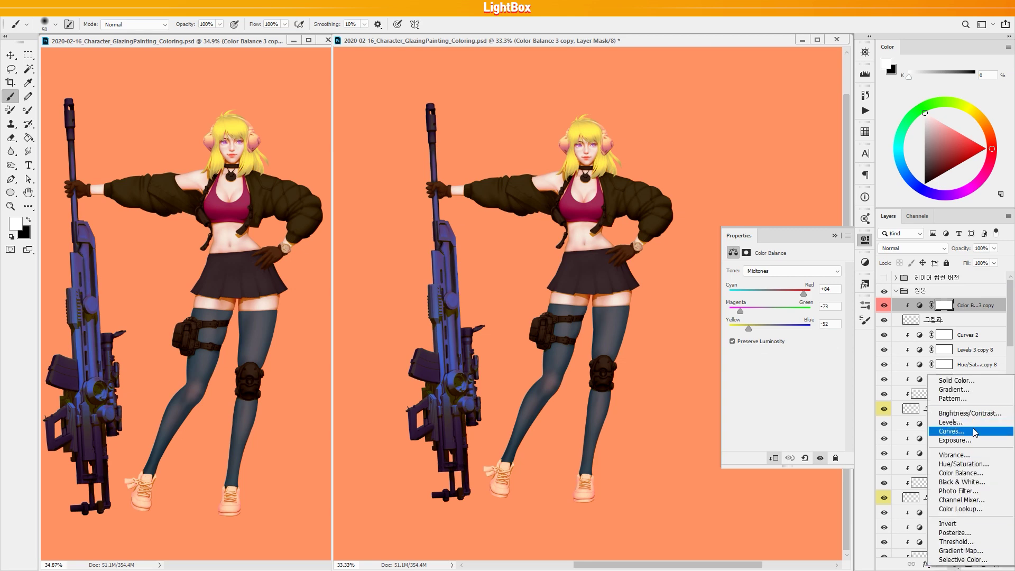
{"action": "key", "text": "Escape"}
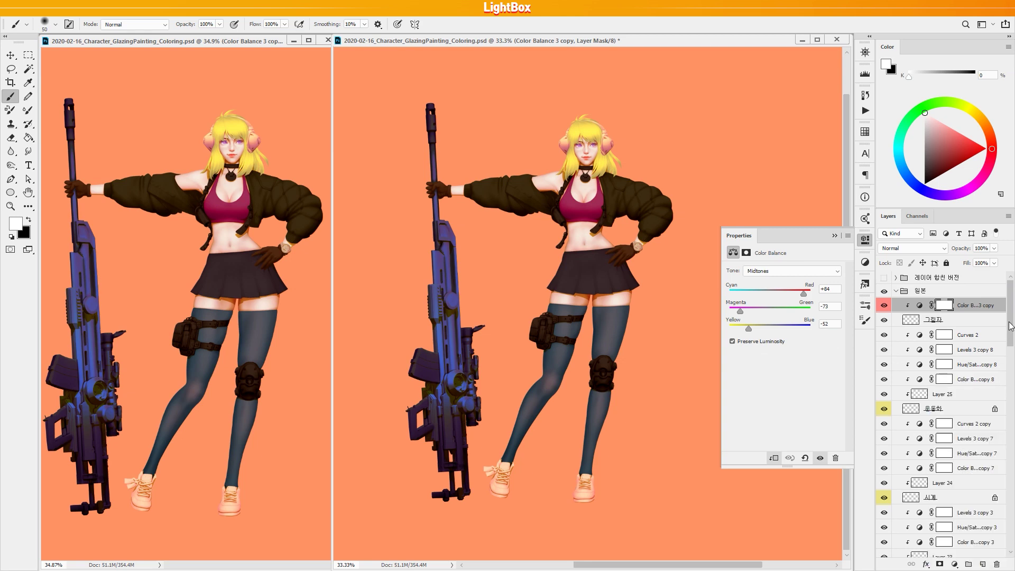
{"action": "scroll", "coordinate": [947, 402], "scroll_direction": "down", "scroll_amount": 10}
{"action": "left_click", "coordinate": [920, 359], "text": "ctrl"}
{"action": "left_click", "coordinate": [917, 359], "text": "ctrl+shift"}
{"action": "left_click_drag", "start_coordinate": [1010, 486], "coordinate": [1009, 334]}
{"action": "left_click", "coordinate": [911, 439], "text": "ctrl+shift"}
{"action": "left_click", "coordinate": [911, 351], "text": "ctrl+shift"}
{"action": "left_click", "coordinate": [911, 278], "text": "ctrl+shift"}
{"action": "left_click", "coordinate": [911, 344], "text": "ctrl+shift"}
{"action": "left_click", "coordinate": [911, 433], "text": "ctrl+shift"}
{"action": "left_click", "coordinate": [918, 347], "text": "ctrl+shift"}
{"action": "left_click", "coordinate": [911, 394], "text": "ctrl+shift"}
{"action": "scroll", "coordinate": [931, 370], "scroll_direction": "up", "scroll_amount": 6}
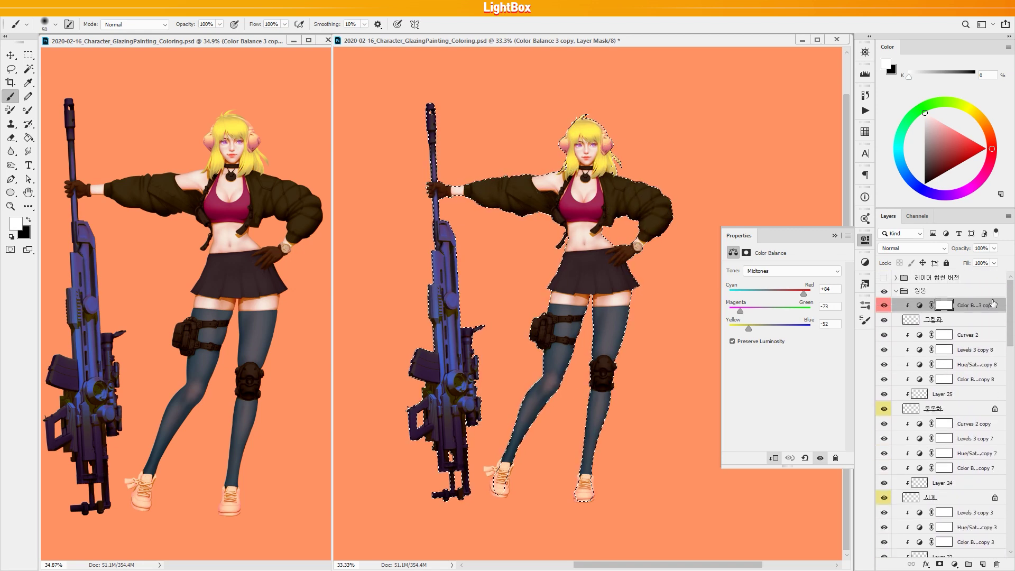
{"action": "left_click", "coordinate": [947, 307], "text": "alt"}
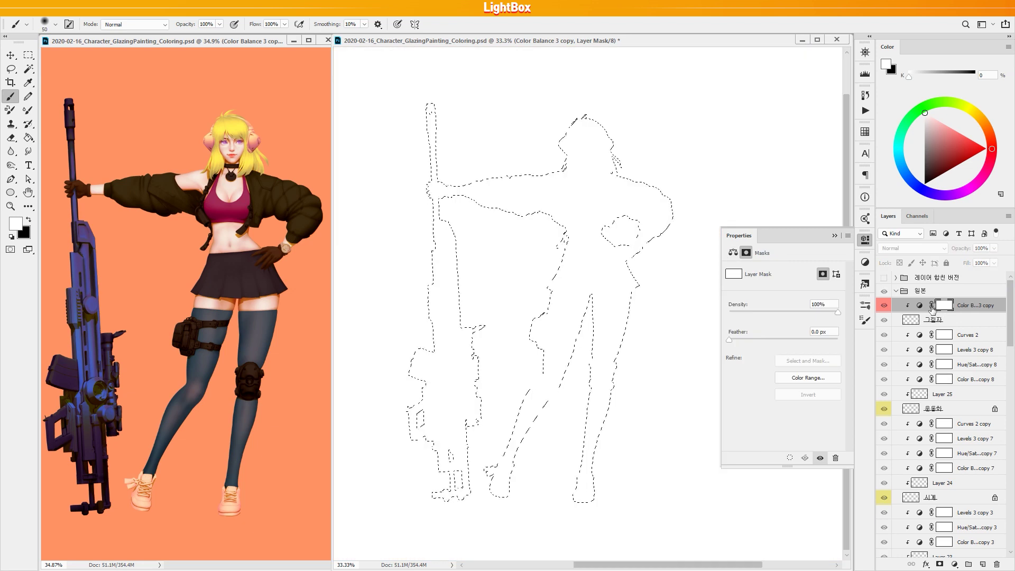
{"action": "key", "text": "ctrl+Delete"}
{"action": "key", "text": "m"}
{"action": "left_click", "coordinate": [658, 466]}
{"action": "key", "text": "ctrl+i"}
{"action": "left_click", "coordinate": [977, 307]}
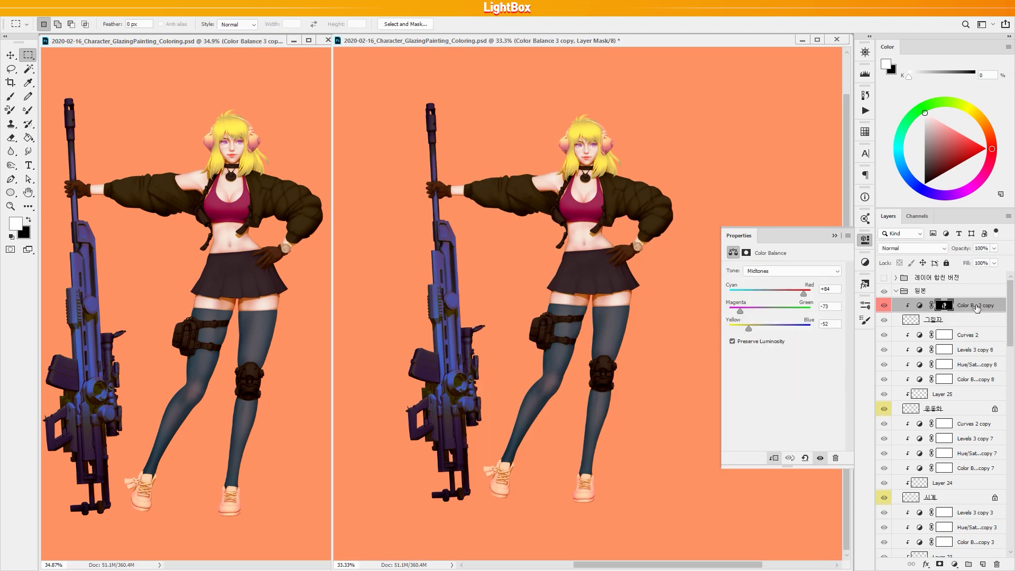
{"action": "key", "text": "b"}
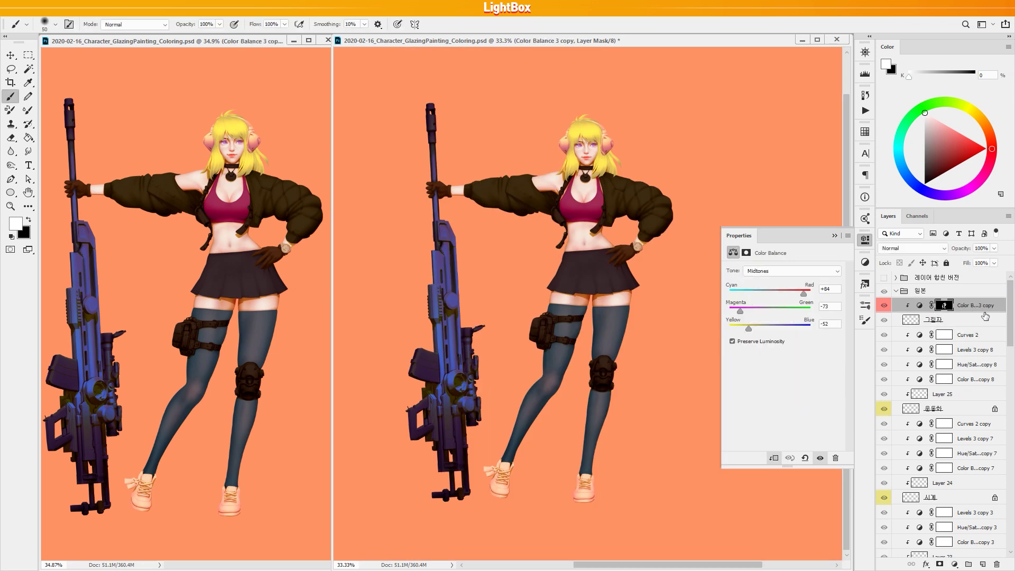
{"action": "left_click", "coordinate": [944, 306], "text": "ctrl"}
{"action": "key", "text": "ctrl+j"}
{"action": "left_click", "coordinate": [947, 308], "text": "alt"}
{"action": "key", "text": "ctrl+z"}
{"action": "key", "text": "ctrl+z"}
{"action": "key", "text": "ctrl+z"}
{"action": "key", "text": "ctrl+z"}
{"action": "key", "text": "ctrl+z"}
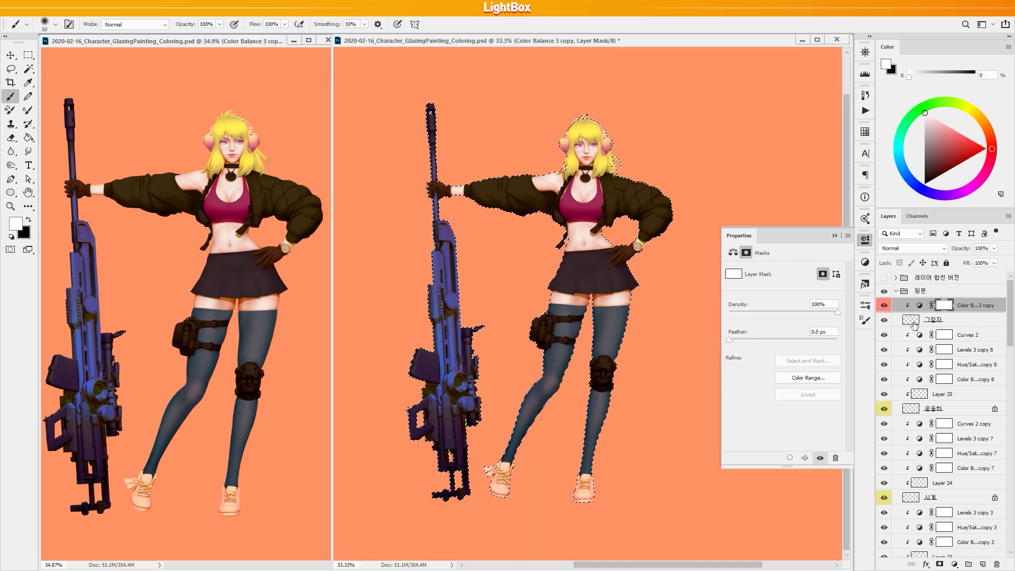
Add a Levels adjustment layer above the topmost Color Balance copy and paste the full character silhouette into its mask.
{"action": "key", "text": "m"}
{"action": "left_click", "coordinate": [954, 564]}
{"action": "left_click", "coordinate": [946, 422]}
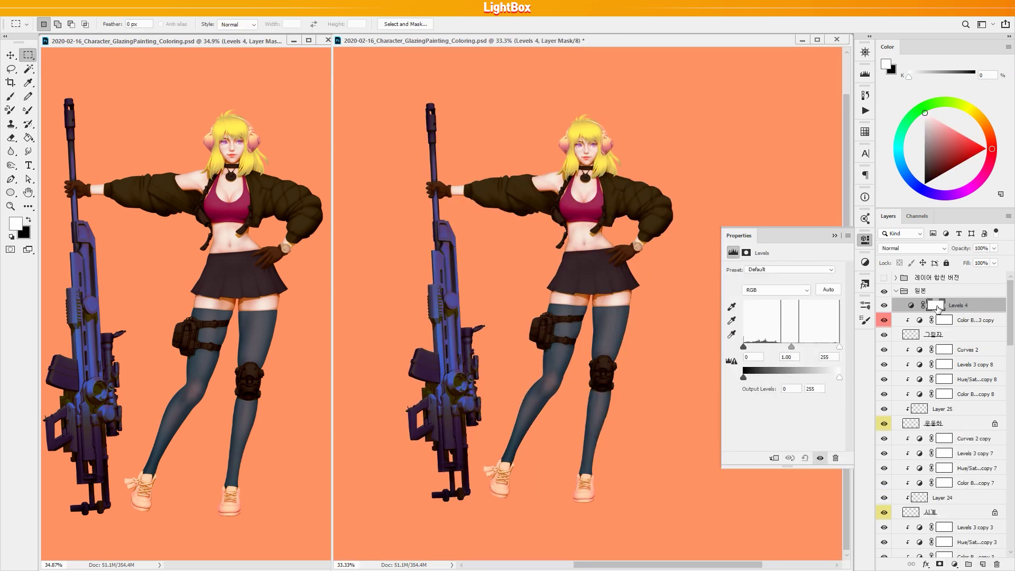
{"action": "left_click", "coordinate": [938, 309], "text": "alt"}
{"action": "key", "text": "ctrl+v"}
{"action": "left_click", "coordinate": [954, 305]}
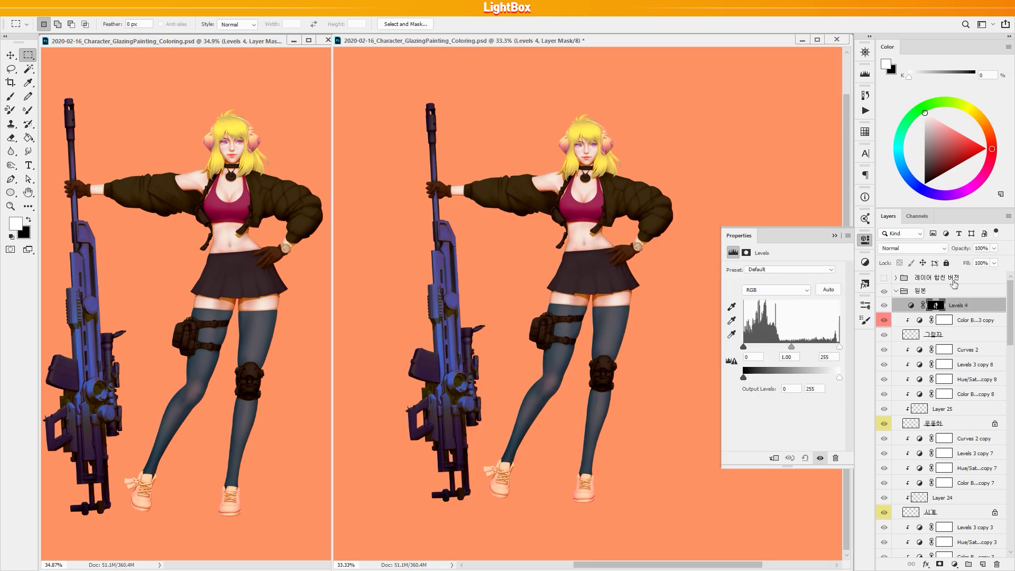
Load the Levels layer's silhouette mask as a selection and add a Curves layer above it with the same mask.
{"action": "key", "text": "b"}
{"action": "left_click", "coordinate": [936, 305], "text": "ctrl"}
{"action": "left_click", "coordinate": [954, 564]}
{"action": "left_click", "coordinate": [946, 434]}
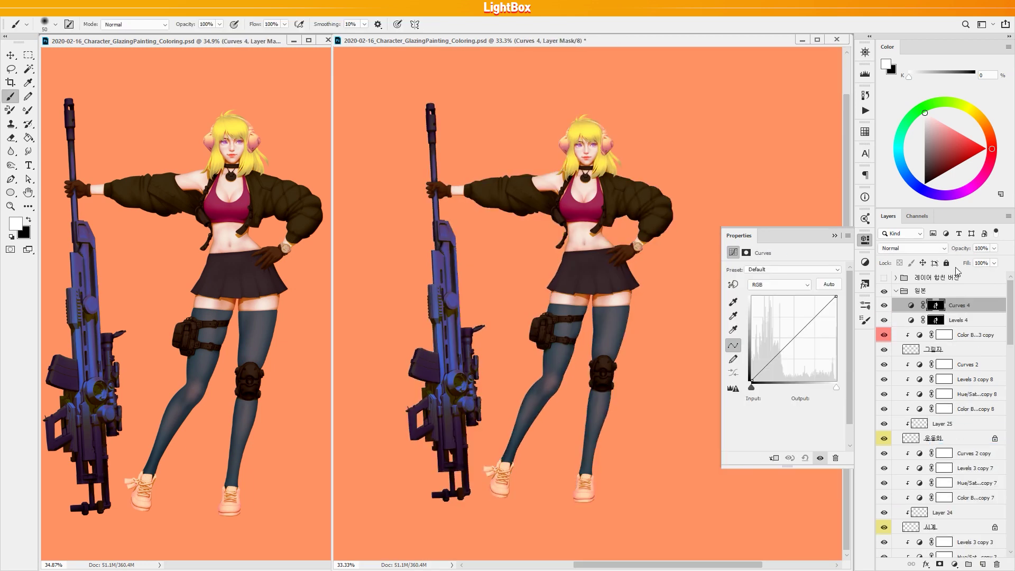
Shape the Red curve of the silhouette-masked Curves layer with upper and lower points, and the Blue curve with upper, middle and lower points.
{"action": "left_click", "coordinate": [792, 287]}
{"action": "left_click", "coordinate": [778, 299]}
{"action": "left_click_drag", "start_coordinate": [818, 313], "coordinate": [767, 364]}
{"action": "left_click", "coordinate": [793, 285]}
{"action": "left_click", "coordinate": [788, 320]}
{"action": "left_click_drag", "start_coordinate": [818, 313], "coordinate": [819, 305]}
{"action": "mouse_move", "coordinate": [798, 334]}
{"action": "left_mouse_down"}
{"action": "mouse_move", "coordinate": [806, 341]}
{"action": "mouse_move", "coordinate": [810, 320]}
{"action": "left_mouse_up"}
{"action": "left_click_drag", "start_coordinate": [781, 353], "coordinate": [778, 349]}
Shape the Green curve of the silhouette-masked Curves layer and refine the upper, middle and lower parts of its Red curve.
{"action": "left_click", "coordinate": [776, 285]}
{"action": "left_click", "coordinate": [768, 310]}
{"action": "left_click_drag", "start_coordinate": [819, 313], "coordinate": [792, 332]}
{"action": "left_click", "coordinate": [772, 360]}
{"action": "left_click", "coordinate": [791, 285]}
{"action": "left_click", "coordinate": [790, 296]}
{"action": "left_click", "coordinate": [794, 285]}
{"action": "left_click", "coordinate": [793, 301]}
{"action": "left_click_drag", "start_coordinate": [823, 302], "coordinate": [825, 299]}
{"action": "left_click_drag", "start_coordinate": [805, 323], "coordinate": [806, 321]}
{"action": "left_click_drag", "start_coordinate": [777, 356], "coordinate": [781, 346]}
{"action": "left_click_drag", "start_coordinate": [1010, 338], "coordinate": [1013, 539]}
{"action": "left_click", "coordinate": [971, 443]}
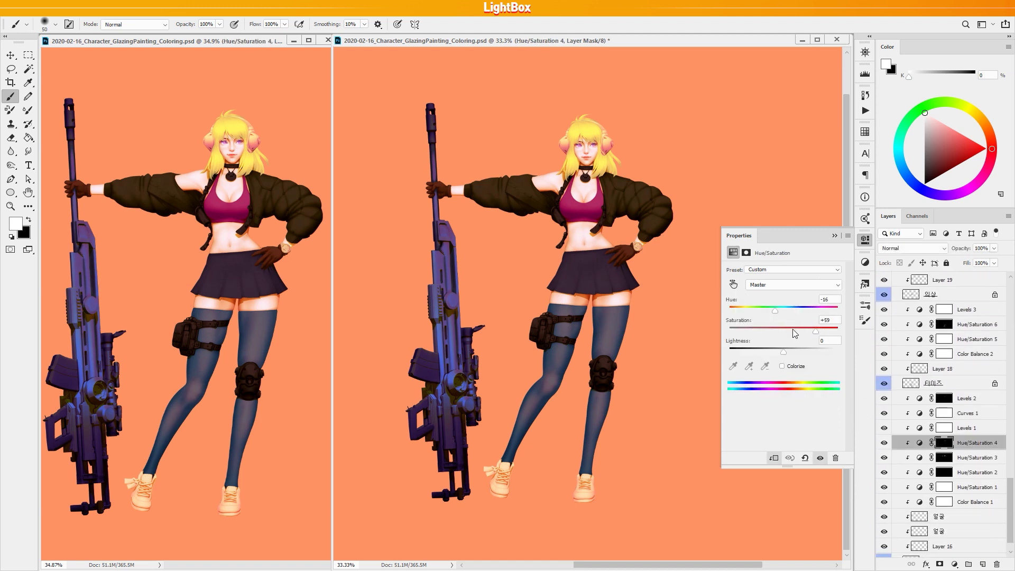
{"action": "left_click", "coordinate": [976, 459]}
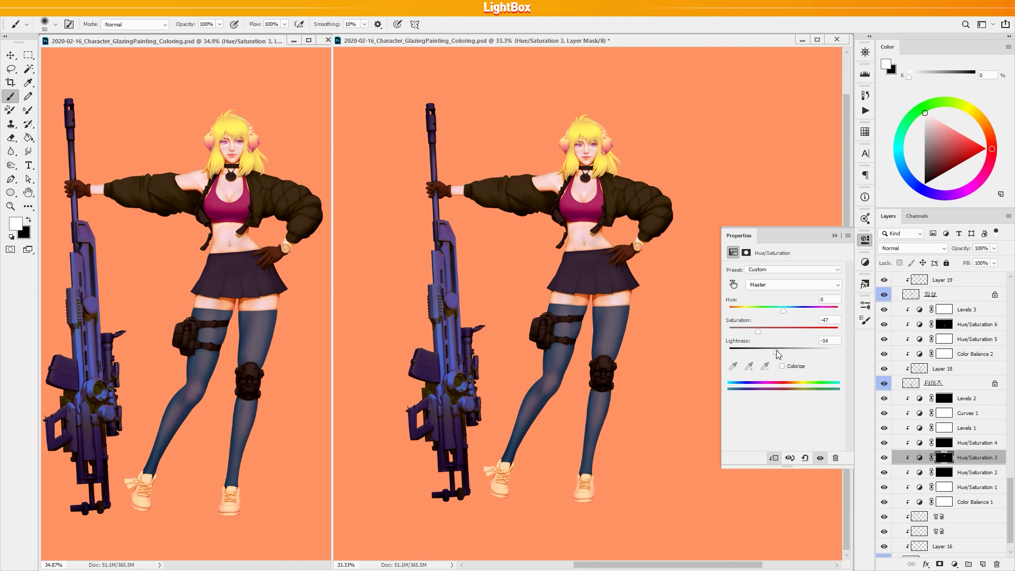
{"action": "left_click", "coordinate": [975, 324]}
{"action": "left_click", "coordinate": [972, 339]}
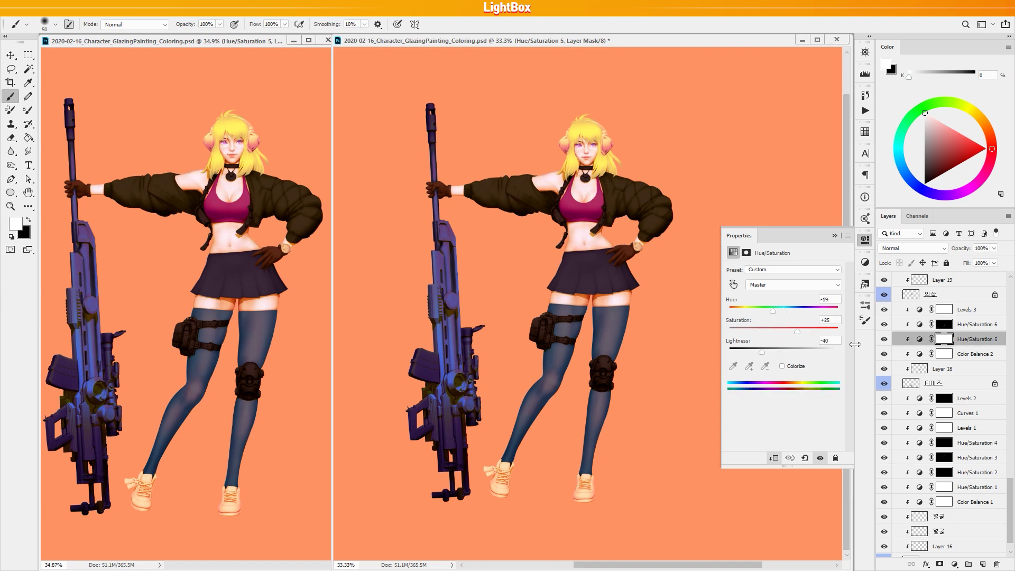
{"action": "left_click_drag", "start_coordinate": [757, 349], "coordinate": [748, 351]}
{"action": "left_click_drag", "start_coordinate": [785, 309], "coordinate": [818, 310]}
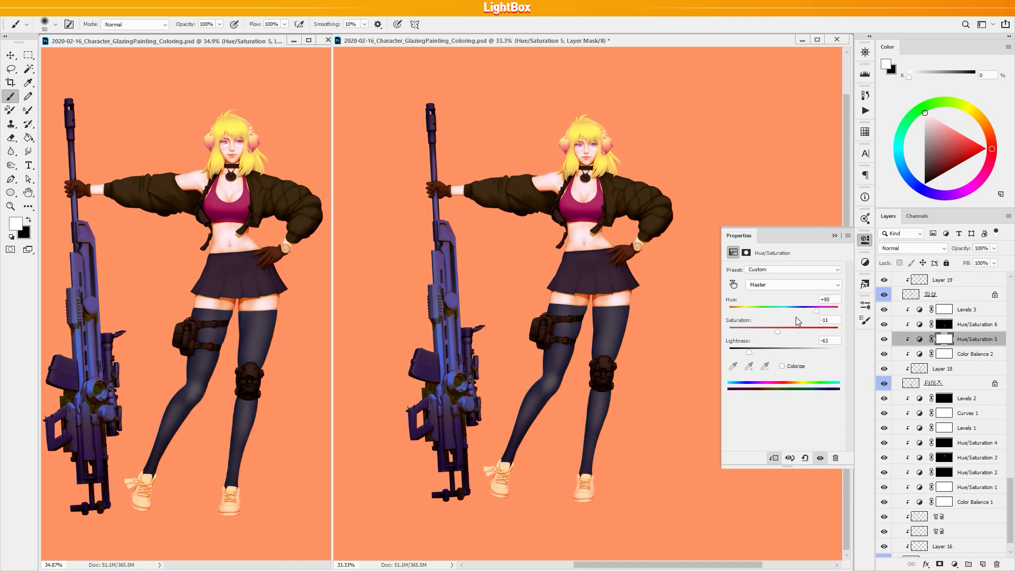
{"action": "left_click_drag", "start_coordinate": [749, 352], "coordinate": [762, 354]}
{"action": "mouse_move", "coordinate": [778, 331]}
{"action": "left_mouse_down"}
{"action": "mouse_move", "coordinate": [762, 330]}
{"action": "mouse_move", "coordinate": [784, 332]}
{"action": "left_mouse_up"}
{"action": "key", "text": "ctrl+z"}
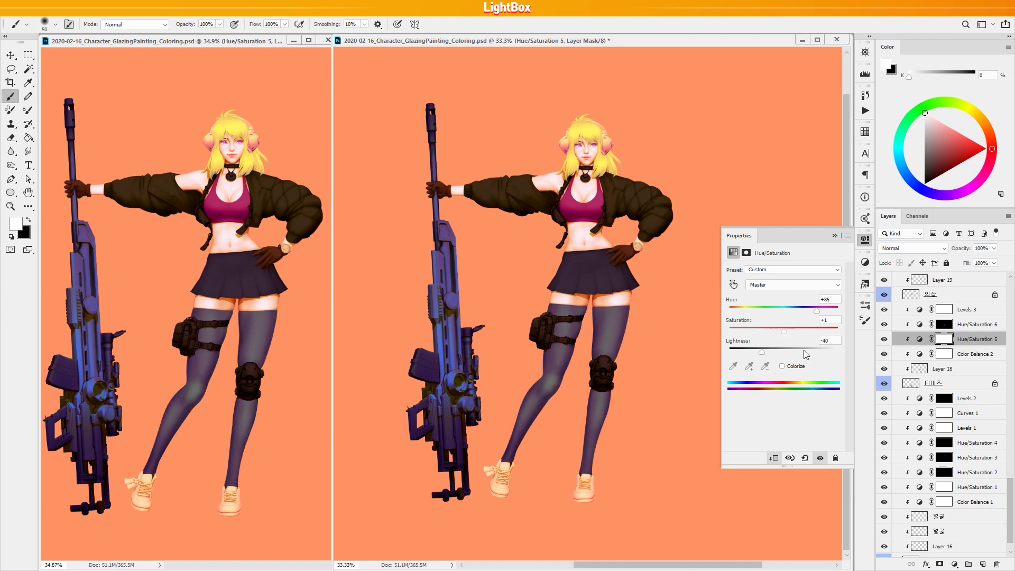
Add a Hue/Saturation layer directly above the stockings' Hue/Saturation 5 layer and adjust it to darken the stockings.
{"action": "left_click", "coordinate": [972, 324]}
{"action": "left_click", "coordinate": [973, 339]}
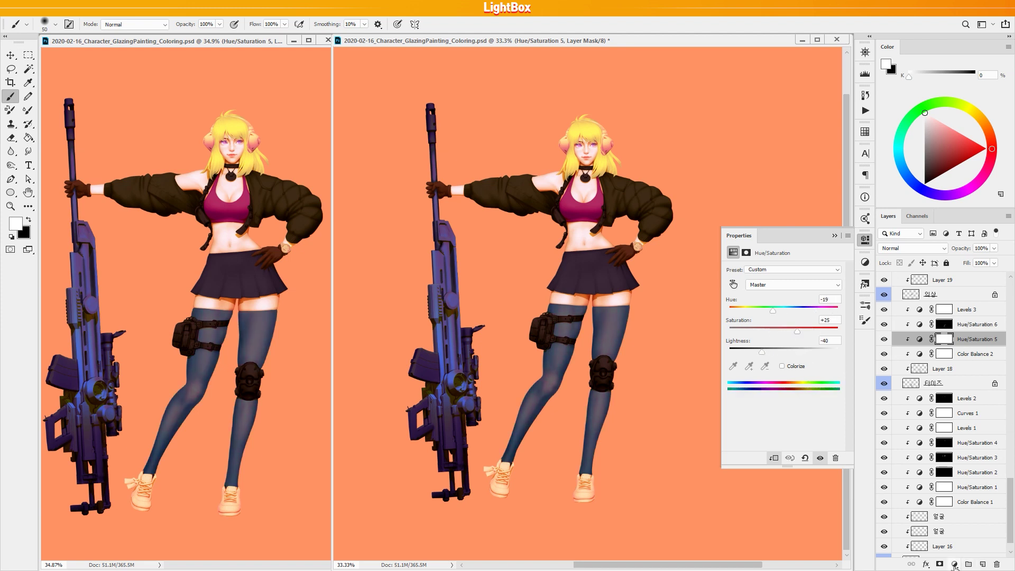
{"action": "left_click", "coordinate": [954, 564]}
{"action": "left_click", "coordinate": [959, 459]}
{"action": "left_click_drag", "start_coordinate": [783, 331], "coordinate": [755, 351]}
Set the lightness of the stockings' masked Hue/Saturation 6 layer to +22.
{"action": "left_click_drag", "start_coordinate": [1010, 483], "coordinate": [1009, 446]}
{"action": "left_click_drag", "start_coordinate": [754, 353], "coordinate": [795, 354]}
{"action": "left_click", "coordinate": [956, 490]}
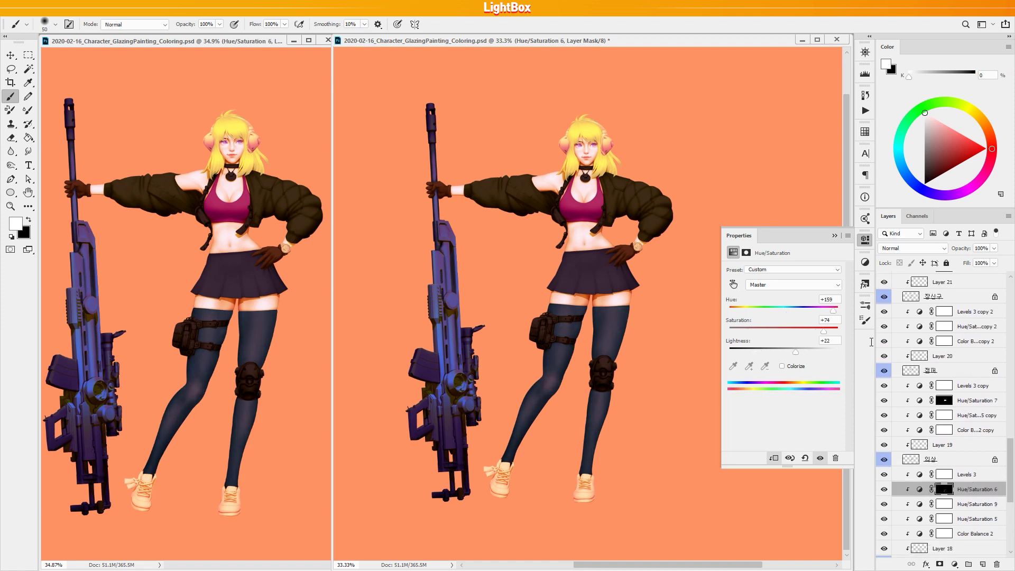
Add a Hue/Saturation layer directly above the Background with hue -5, saturation -36 and lightness -6.
{"action": "left_click_drag", "start_coordinate": [1010, 445], "coordinate": [1010, 494]}
{"action": "left_click", "coordinate": [949, 550]}
{"action": "left_click", "coordinate": [954, 564]}
{"action": "left_click", "coordinate": [961, 465]}
{"action": "left_click_drag", "start_coordinate": [783, 310], "coordinate": [828, 312]}
{"action": "left_click_drag", "start_coordinate": [784, 332], "coordinate": [752, 332]}
{"action": "mouse_move", "coordinate": [784, 352]}
{"action": "left_mouse_down"}
{"action": "mouse_move", "coordinate": [768, 353]}
{"action": "mouse_move", "coordinate": [793, 354]}
{"action": "mouse_move", "coordinate": [780, 353]}
{"action": "left_mouse_up"}
{"action": "left_click_drag", "start_coordinate": [807, 313], "coordinate": [782, 358]}
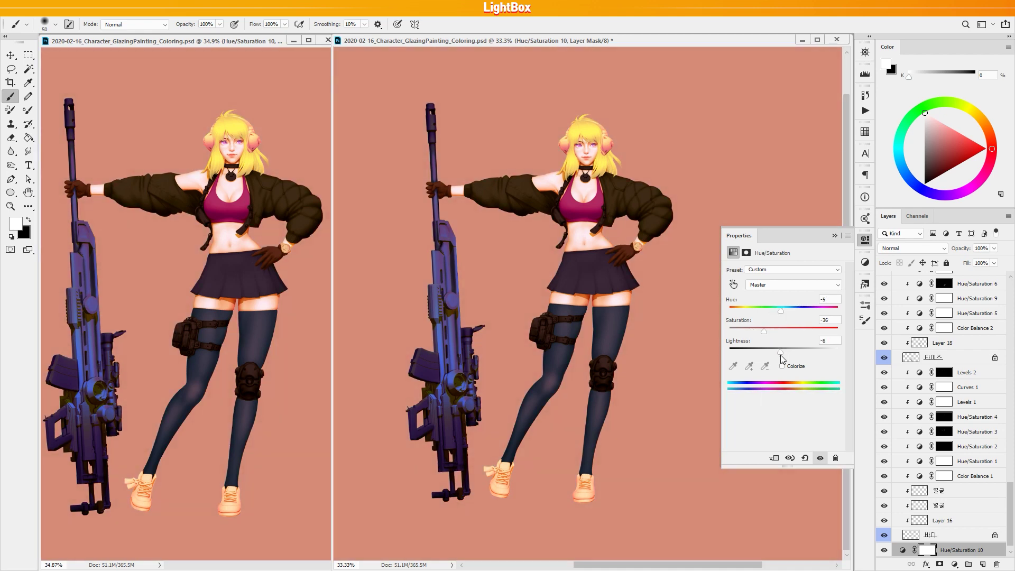
Add a Levels layer above the silhouette-masked Curves 4 layer and tighten its RGB black and white inputs.
{"action": "left_click_drag", "start_coordinate": [1010, 499], "coordinate": [1008, 296]}
{"action": "left_click", "coordinate": [967, 306]}
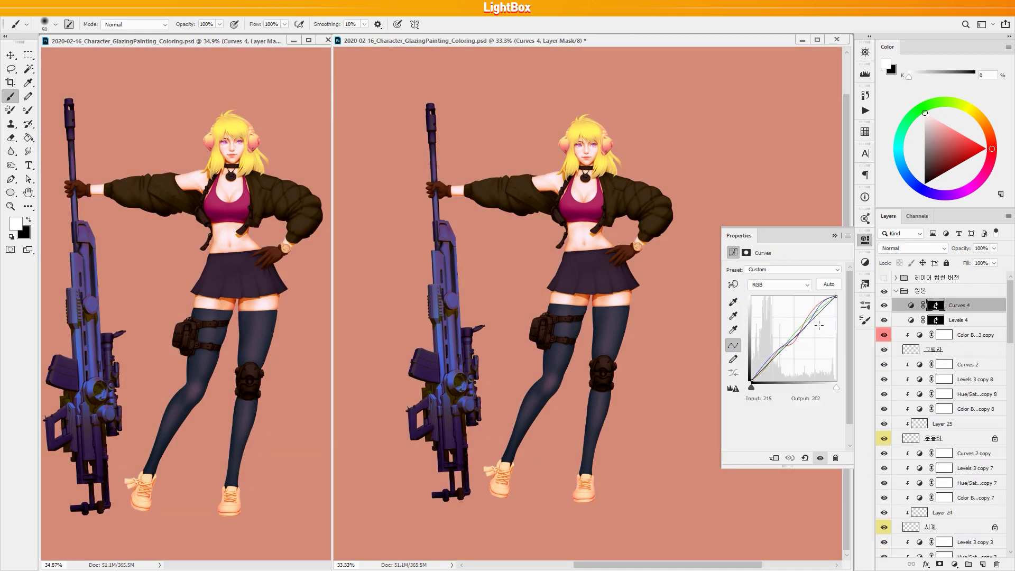
{"action": "left_click", "coordinate": [954, 564]}
{"action": "left_click", "coordinate": [937, 305]}
{"action": "left_click", "coordinate": [936, 306], "text": "ctrl"}
{"action": "left_click", "coordinate": [970, 306]}
{"action": "left_click", "coordinate": [955, 564]}
{"action": "left_click", "coordinate": [962, 422]}
{"action": "left_click_drag", "start_coordinate": [839, 348], "coordinate": [810, 349]}
{"action": "left_click_drag", "start_coordinate": [743, 348], "coordinate": [777, 347]}
Set the Red channel of the Levels 5 layer to inputs 43, 0.78 and 167, and fill its mask with black.
{"action": "left_click", "coordinate": [771, 291]}
{"action": "left_click", "coordinate": [766, 308]}
{"action": "left_click_drag", "start_coordinate": [840, 348], "coordinate": [786, 347]}
{"action": "left_click_drag", "start_coordinate": [754, 346], "coordinate": [762, 340]}
{"action": "key", "text": "ctrl+Delete"}
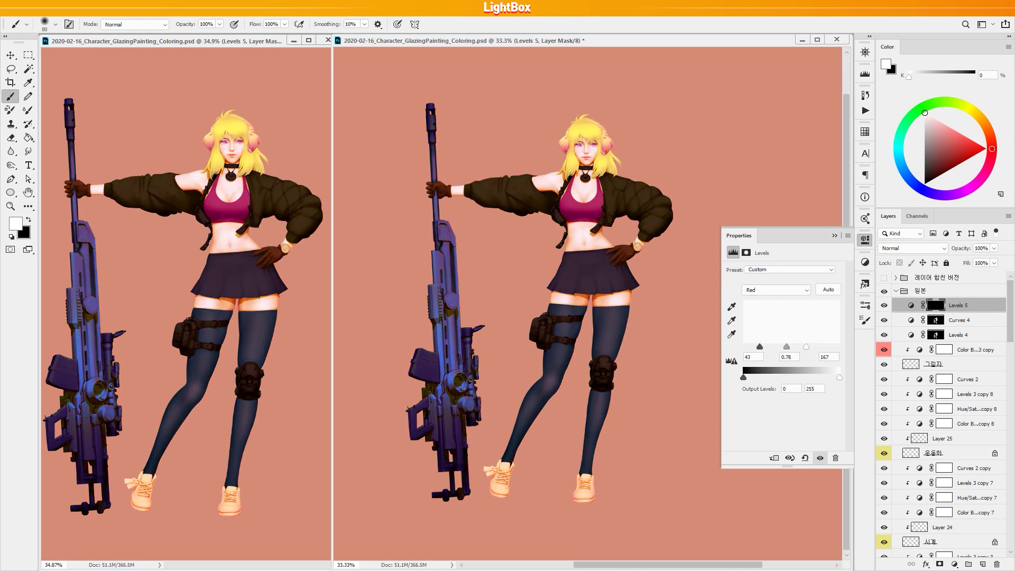
Load the silhouette selection from the Curves 4 mask and paint the jacket into the Levels 5 mask with a 175 px brush.
{"action": "left_click_drag", "start_coordinate": [620, 193], "coordinate": [679, 198]}
{"action": "left_click", "coordinate": [935, 320], "text": "ctrl"}
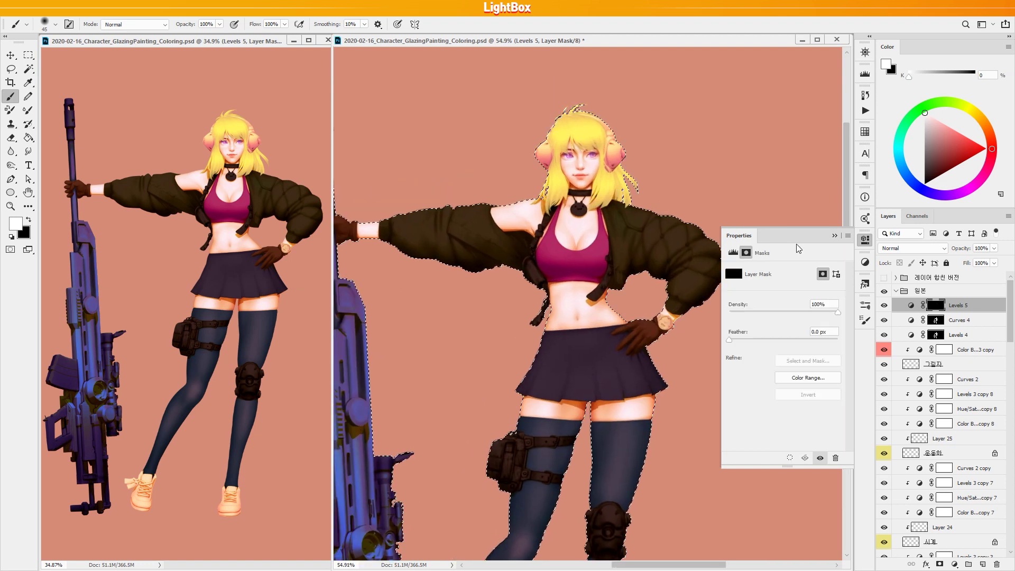
{"action": "left_click", "coordinate": [835, 236]}
{"action": "key", "text": "bracketright"}
{"action": "key", "text": "bracketright"}
{"action": "key", "text": "bracketright"}
{"action": "key", "text": "bracketright"}
{"action": "key", "text": "bracketright"}
{"action": "key", "text": "bracketright"}
{"action": "key", "text": "bracketright"}
{"action": "key", "text": "bracketright"}
{"action": "left_click_drag", "start_coordinate": [452, 210], "coordinate": [545, 241]}
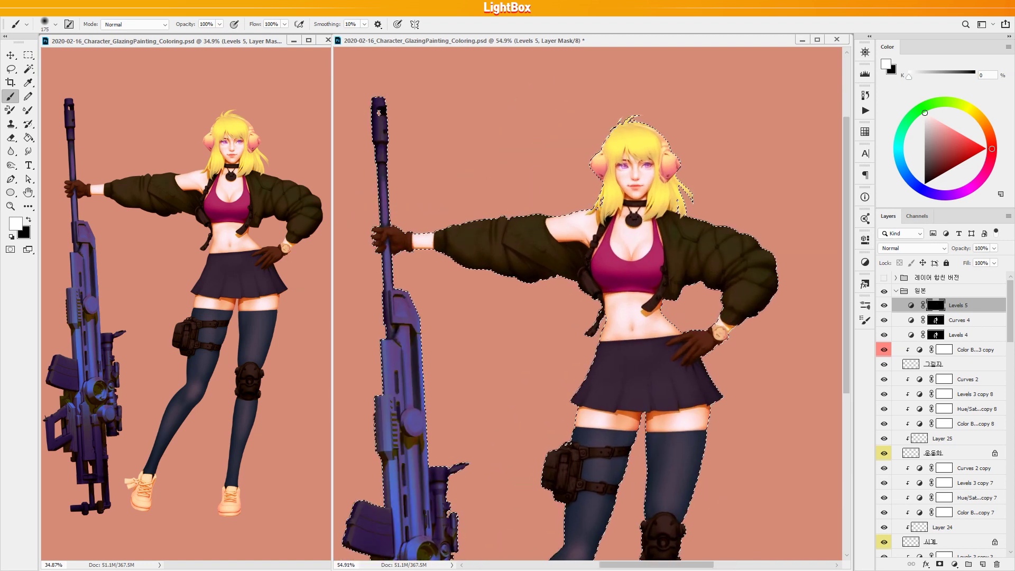
Refine the Levels 5 mask on the jacket with a 30 px brush and clear the selection.
{"action": "key", "text": "bracketleft"}
{"action": "key", "text": "bracketleft"}
{"action": "key", "text": "bracketleft"}
{"action": "key", "text": "bracketleft"}
{"action": "key", "text": "bracketleft"}
{"action": "key", "text": "bracketleft"}
{"action": "key", "text": "bracketleft"}
{"action": "key", "text": "bracketleft"}
{"action": "key", "text": "bracketleft"}
{"action": "key", "text": "bracketleft"}
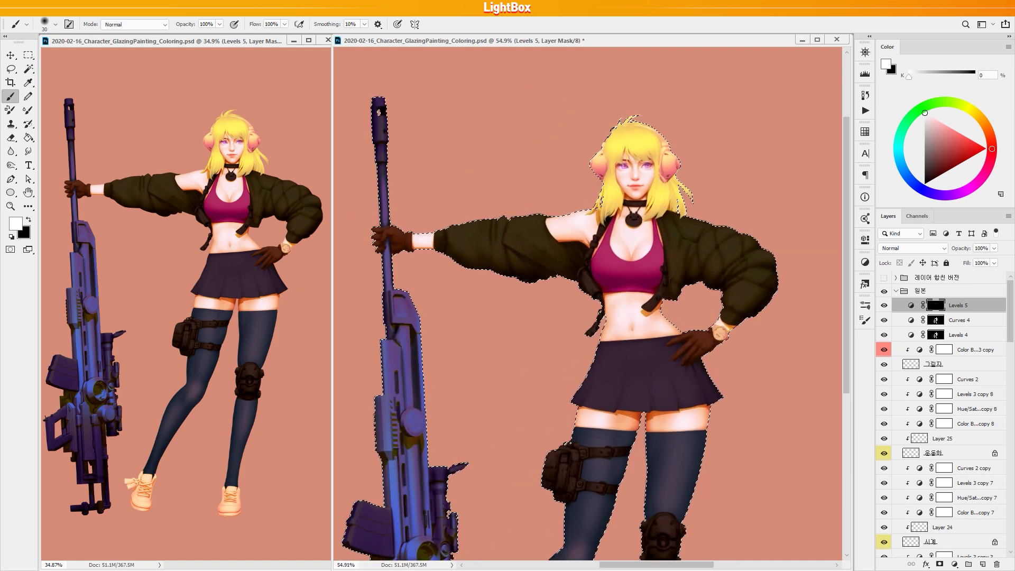
{"action": "key", "text": "bracketleft"}
{"action": "left_click_drag", "start_coordinate": [526, 241], "coordinate": [511, 230]}
{"action": "left_click_drag", "start_coordinate": [690, 175], "coordinate": [667, 175]}
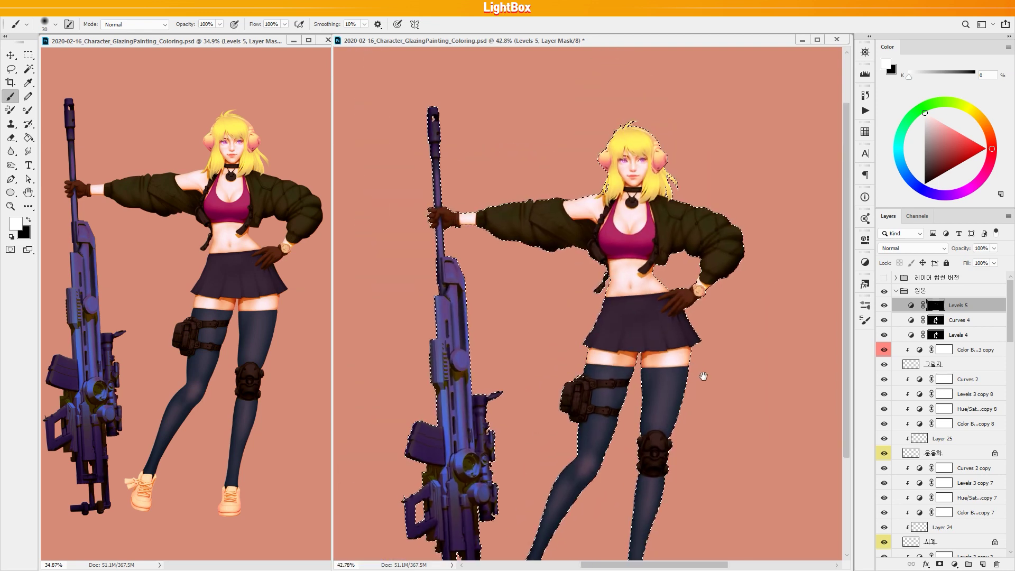
{"action": "left_click_drag", "start_coordinate": [698, 360], "coordinate": [671, 360]}
{"action": "key", "text": "m"}
{"action": "left_click", "coordinate": [739, 386]}
Add an unclipped Levels layer on top with RGB inputs 18, 1.00 and 81, and invert its mask to black.
{"action": "left_click", "coordinate": [954, 564]}
{"action": "left_click", "coordinate": [958, 423]}
{"action": "left_click_drag", "start_coordinate": [839, 347], "coordinate": [822, 348]}
{"action": "left_click_drag", "start_coordinate": [743, 348], "coordinate": [743, 349]}
{"action": "left_click_drag", "start_coordinate": [823, 348], "coordinate": [774, 349]}
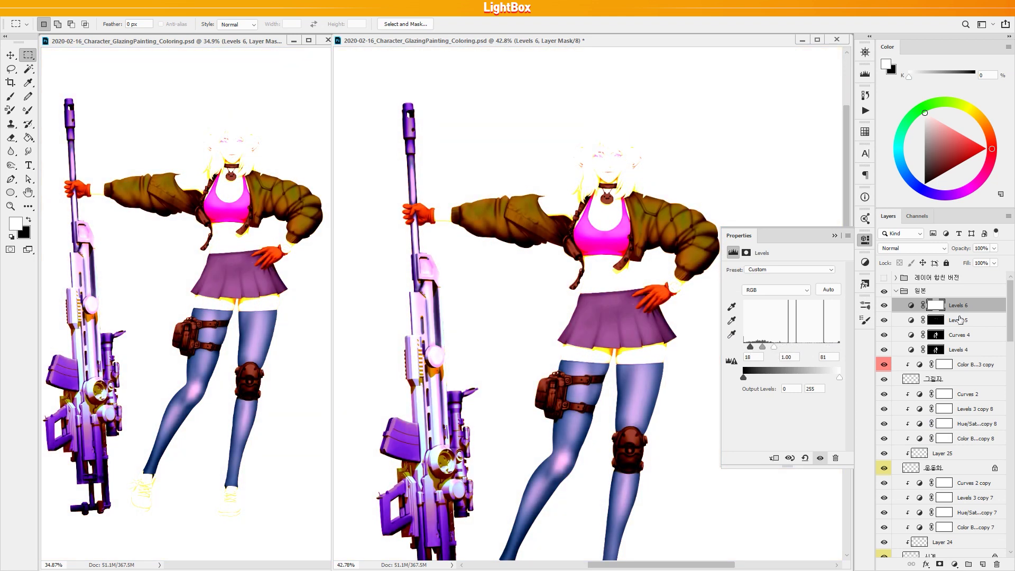
{"action": "left_click", "coordinate": [946, 313], "text": "alt"}
{"action": "key", "text": "ctrl+i"}
{"action": "mouse_move", "coordinate": [647, 209]}
{"action": "left_mouse_down"}
{"action": "mouse_move", "coordinate": [565, 189]}
{"action": "mouse_move", "coordinate": [577, 195]}
{"action": "left_mouse_up"}
{"action": "key", "text": "b"}
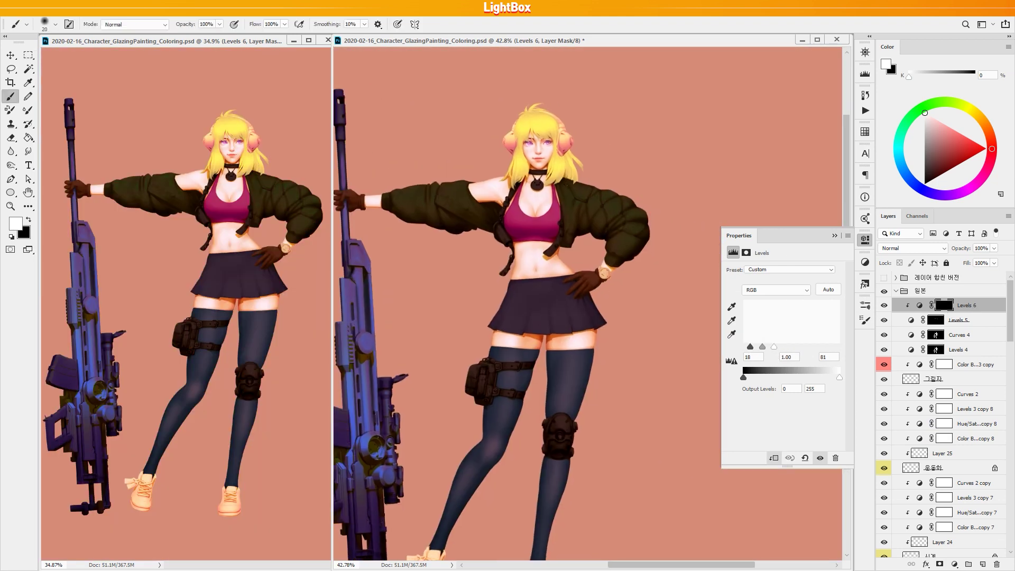
{"action": "key", "text": "ctrl+alt+g"}
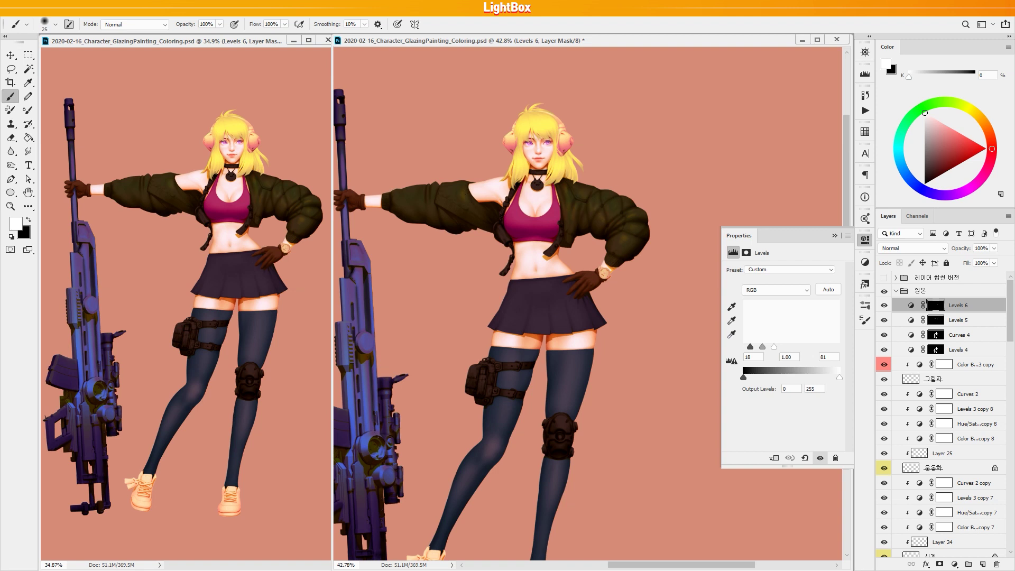
Paint highlights on the skirt folds in the Levels 6 mask, alternating white and black, and save the document.
{"action": "key", "text": "x"}
{"action": "key", "text": "x"}
{"action": "left_click_drag", "start_coordinate": [577, 301], "coordinate": [598, 295]}
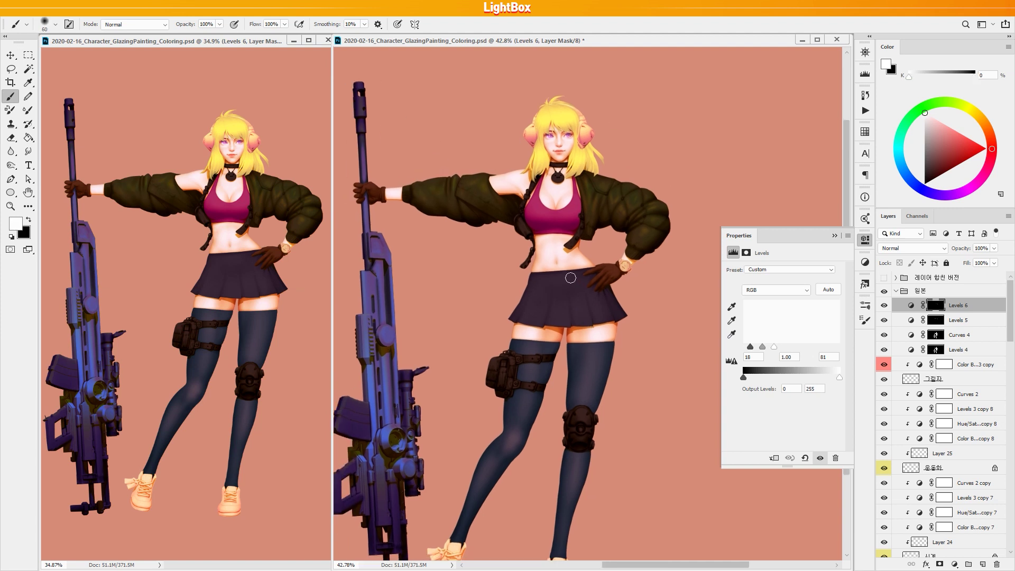
{"action": "key", "text": "x"}
{"action": "key", "text": "x"}
{"action": "key", "text": "x"}
{"action": "key", "text": "x"}
{"action": "key", "text": "x"}
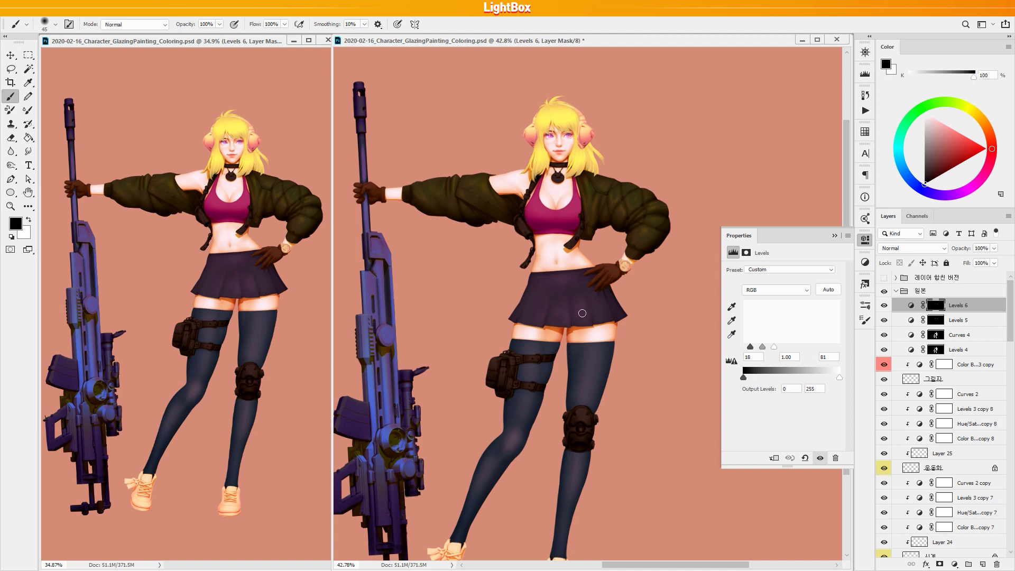
{"action": "left_click_drag", "start_coordinate": [597, 293], "coordinate": [638, 337]}
{"action": "key", "text": "x"}
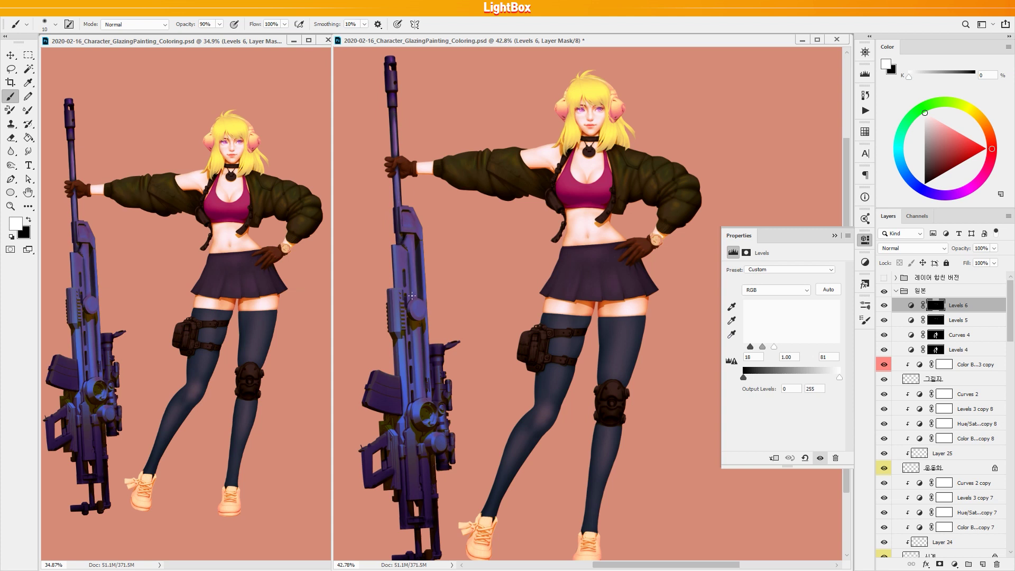
{"action": "left_click_drag", "start_coordinate": [556, 374], "coordinate": [583, 432]}
{"action": "key", "text": "ctrl+s"}
Adjust the shoes' Hue/Saturation layer to a dark red and tweak the white input of their Levels layer.
{"action": "scroll", "coordinate": [970, 365], "scroll_direction": "down", "scroll_amount": 3}
{"action": "left_click", "coordinate": [970, 365]}
{"action": "left_click", "coordinate": [976, 307]}
{"action": "left_click", "coordinate": [970, 322]}
{"action": "mouse_move", "coordinate": [814, 353]}
{"action": "left_mouse_down"}
{"action": "mouse_move", "coordinate": [801, 354]}
{"action": "mouse_move", "coordinate": [801, 333]}
{"action": "mouse_move", "coordinate": [815, 333]}
{"action": "mouse_move", "coordinate": [808, 339]}
{"action": "left_mouse_up"}
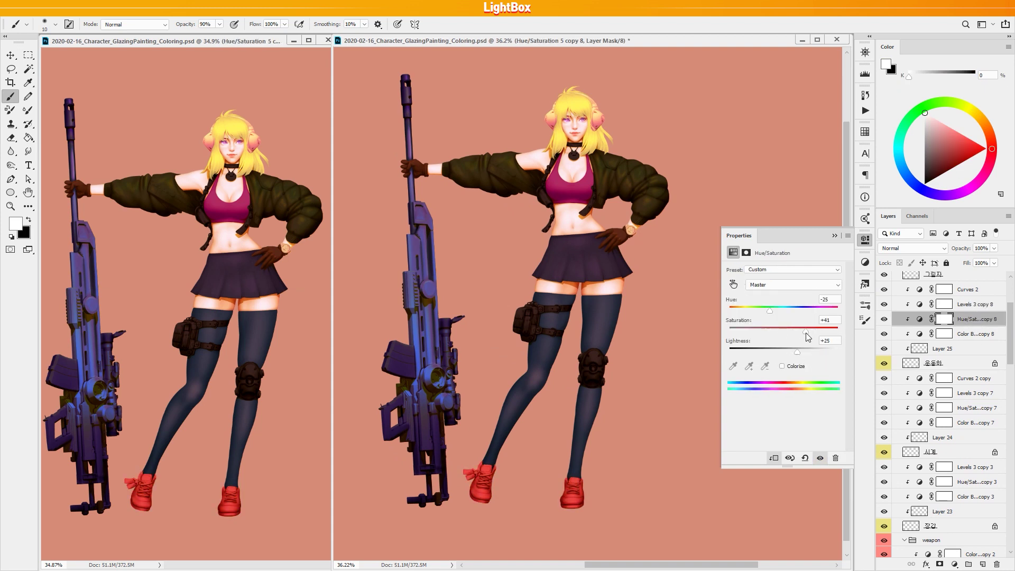
{"action": "left_click", "coordinate": [791, 352]}
{"action": "left_click_drag", "start_coordinate": [791, 353], "coordinate": [770, 347]}
{"action": "left_click", "coordinate": [973, 306]}
{"action": "left_click_drag", "start_coordinate": [817, 348], "coordinate": [818, 350]}
{"action": "key", "text": "alt+bracketleft"}
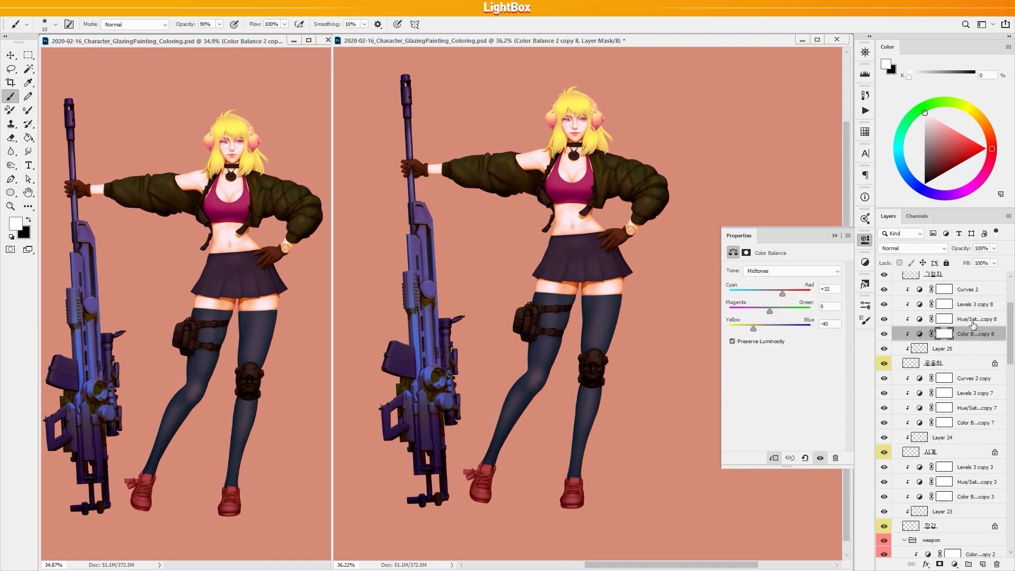
Recolour the shoes to a bright pink with their Hue/Saturation layer and raise the white input of their Levels layer.
{"action": "left_click_drag", "start_coordinate": [770, 311], "coordinate": [807, 333]}
{"action": "left_click_drag", "start_coordinate": [787, 352], "coordinate": [806, 353]}
{"action": "left_click_drag", "start_coordinate": [756, 313], "coordinate": [762, 313]}
{"action": "key", "text": "backslash"}
{"action": "key", "text": "backslash"}
{"action": "key", "text": "alt+bracketright"}
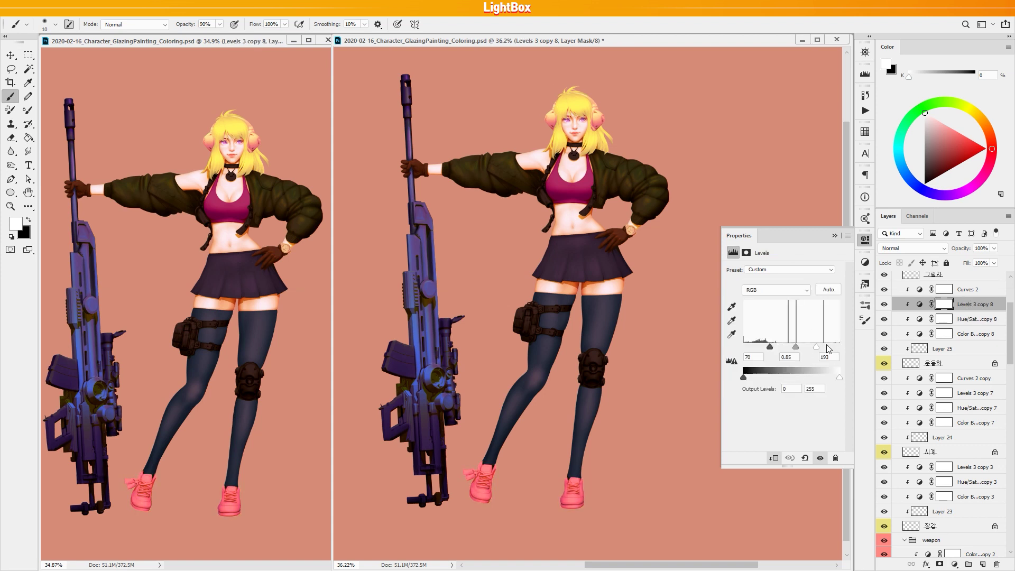
{"action": "left_click_drag", "start_coordinate": [816, 347], "coordinate": [823, 351]}
{"action": "left_click_drag", "start_coordinate": [623, 420], "coordinate": [628, 427]}
Add a Hue/Saturation layer above the rifle's Hue/Saturation 8 layer with saturation -69 and lightness -25.
{"action": "scroll", "coordinate": [978, 415], "scroll_direction": "down", "scroll_amount": 3}
{"action": "left_click", "coordinate": [981, 403]}
{"action": "left_click", "coordinate": [977, 447]}
{"action": "left_click", "coordinate": [955, 564]}
{"action": "left_click", "coordinate": [974, 465]}
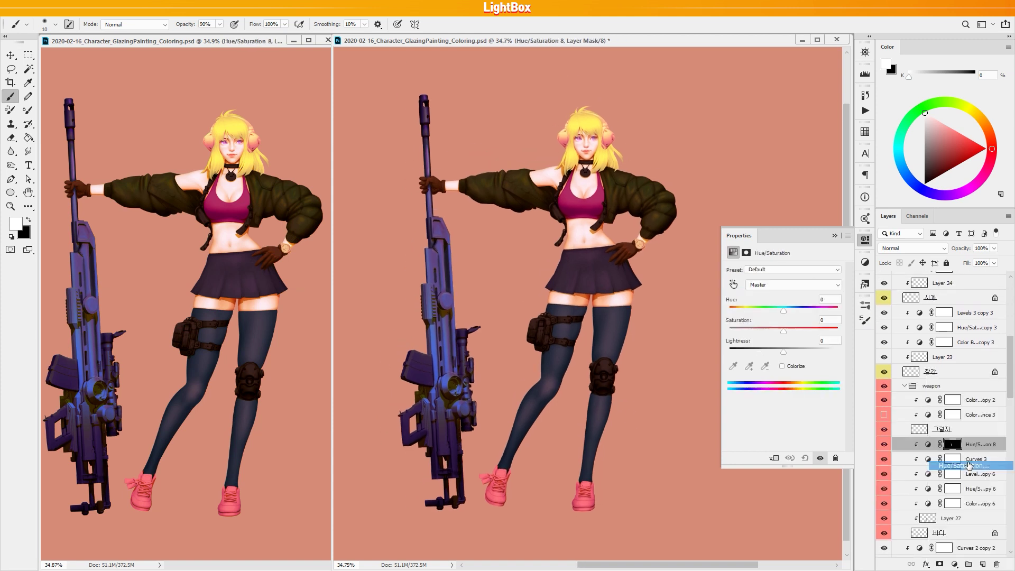
{"action": "mouse_move", "coordinate": [782, 332]}
{"action": "left_mouse_down"}
{"action": "mouse_move", "coordinate": [755, 333]}
{"action": "mouse_move", "coordinate": [770, 354]}
{"action": "left_mouse_up"}
{"action": "left_click_drag", "start_coordinate": [750, 334], "coordinate": [747, 333]}
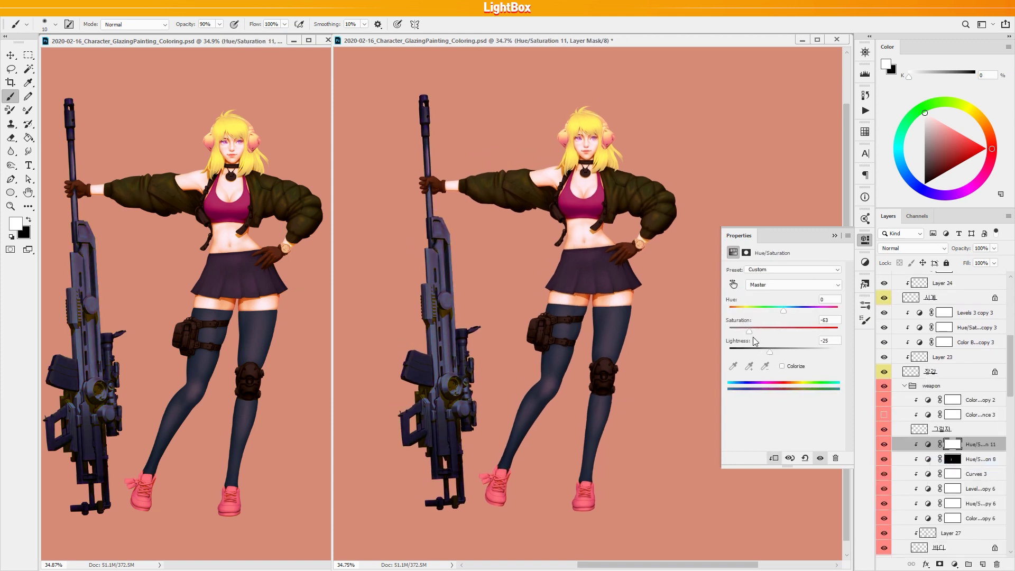
Paint black with a large soft brush in the rifle's Hue/Saturation 11 mask to bring the blue back on its body.
{"action": "left_click_drag", "start_coordinate": [441, 339], "coordinate": [486, 347]}
{"action": "right_click", "coordinate": [487, 347]}
{"action": "double_click", "coordinate": [487, 347]}
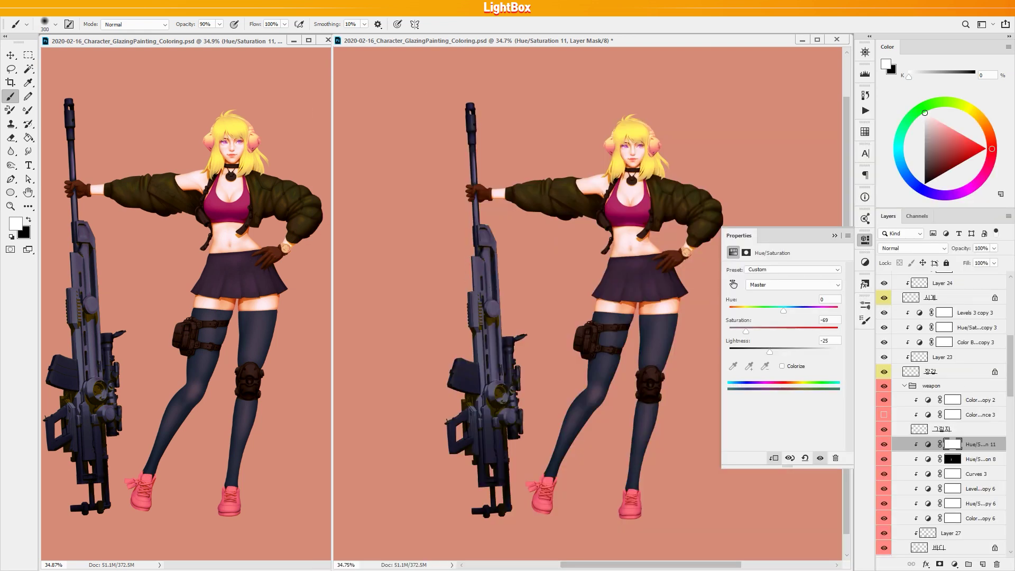
{"action": "key", "text": "x"}
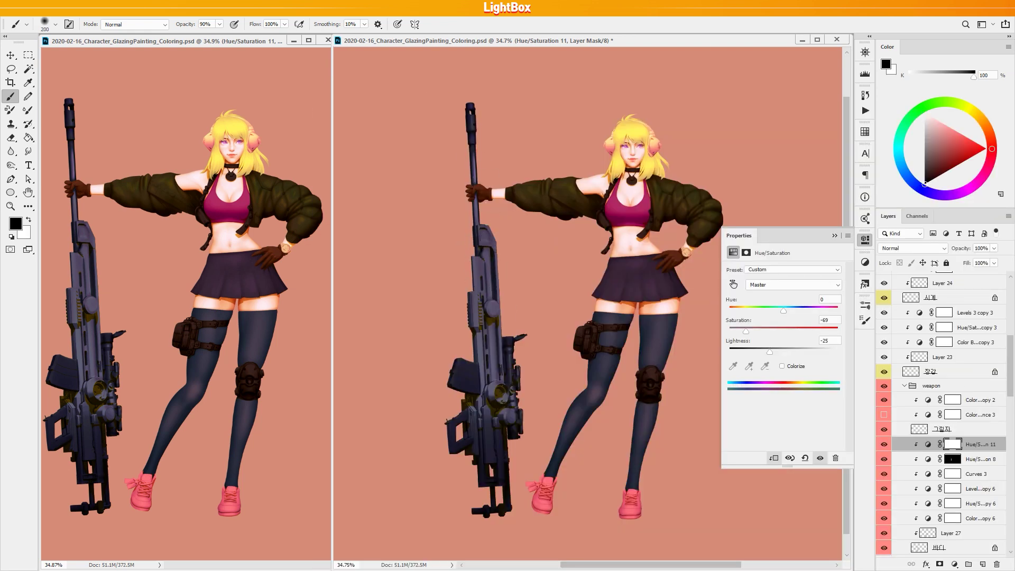
{"action": "key", "text": "ctrl+z"}
{"action": "key", "text": "x"}
{"action": "key", "text": "x"}
{"action": "left_click_drag", "start_coordinate": [533, 413], "coordinate": [466, 398]}
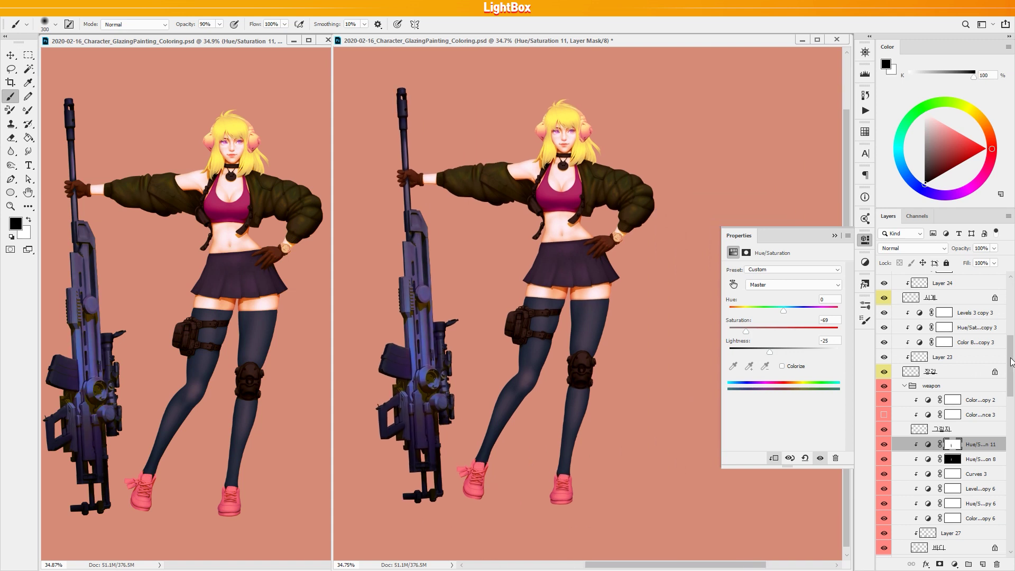
Recolour the shoes to dark blue with their Hue/Saturation layer at hue +161, saturation +19 and lightness -10.
{"action": "scroll", "coordinate": [1012, 359], "scroll_direction": "up", "scroll_amount": 10}
{"action": "left_click", "coordinate": [979, 351]}
{"action": "left_click_drag", "start_coordinate": [783, 310], "coordinate": [835, 311]}
{"action": "left_click_drag", "start_coordinate": [806, 353], "coordinate": [779, 358]}
{"action": "mouse_move", "coordinate": [804, 332]}
{"action": "left_mouse_down"}
{"action": "mouse_move", "coordinate": [778, 354]}
{"action": "mouse_move", "coordinate": [800, 333]}
{"action": "left_mouse_up"}
{"action": "left_click_drag", "start_coordinate": [779, 353], "coordinate": [785, 354]}
{"action": "left_click_drag", "start_coordinate": [834, 310], "coordinate": [794, 331]}
{"action": "left_click_drag", "start_coordinate": [784, 352], "coordinate": [778, 353]}
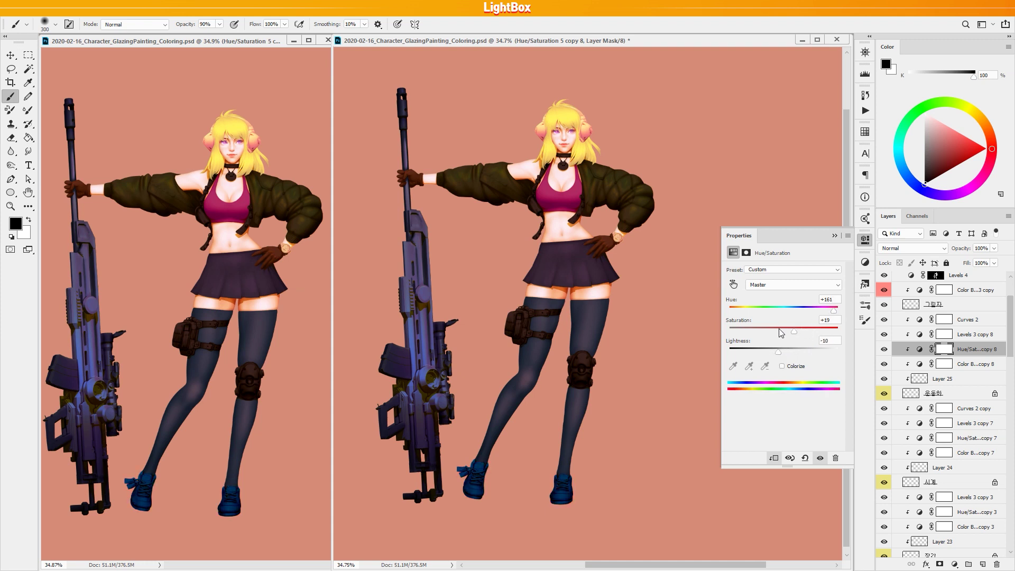
Set the stockings' masked Hue/Saturation 6 layer to hue +144, saturation +88 and lightness +17.
{"action": "scroll", "coordinate": [980, 449], "scroll_direction": "down", "scroll_amount": 10}
{"action": "left_click", "coordinate": [981, 449]}
{"action": "mouse_move", "coordinate": [833, 310]}
{"action": "left_mouse_down"}
{"action": "mouse_move", "coordinate": [756, 310]}
{"action": "mouse_move", "coordinate": [818, 311]}
{"action": "left_mouse_up"}
{"action": "left_click_drag", "start_coordinate": [797, 350], "coordinate": [799, 351]}
{"action": "left_click_drag", "start_coordinate": [818, 311], "coordinate": [830, 310]}
{"action": "left_click_drag", "start_coordinate": [799, 351], "coordinate": [794, 352]}
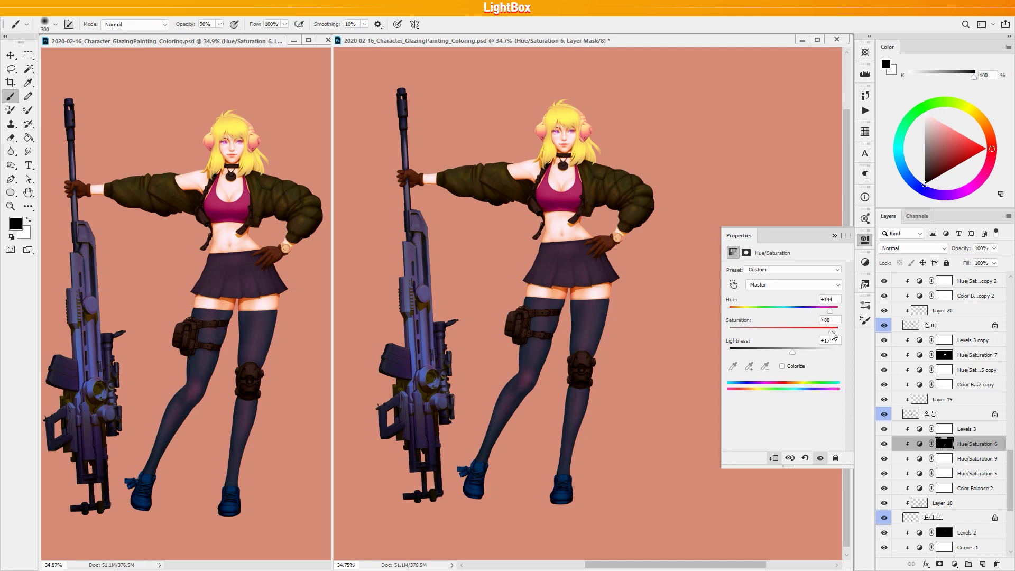
Paint the purple tint over the stockings in the Hue/Saturation 6 mask with a 300 px brush, alternating white and black.
{"action": "key", "text": "x"}
{"action": "key", "text": "x"}
{"action": "key", "text": "x"}
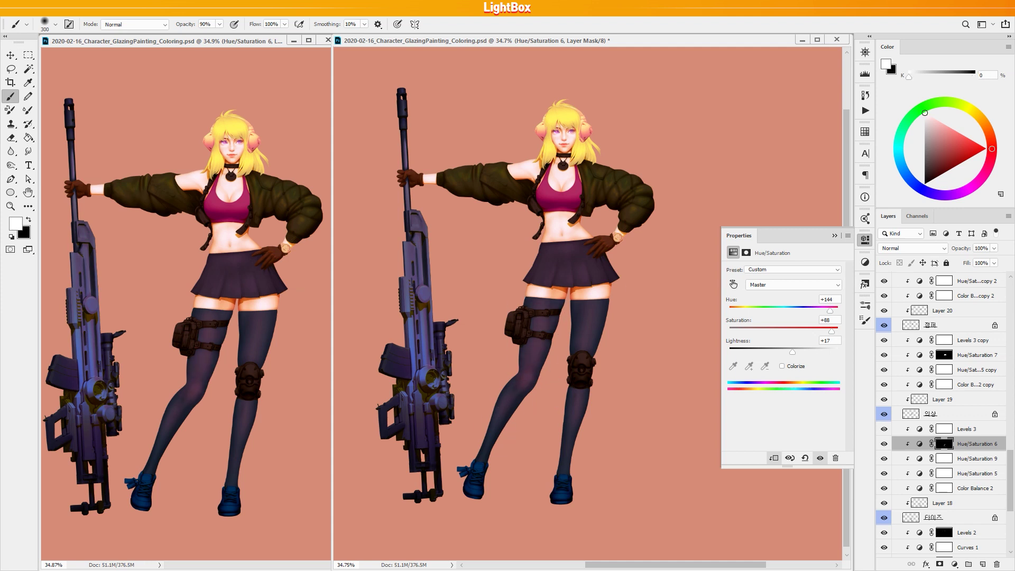
{"action": "key", "text": "x"}
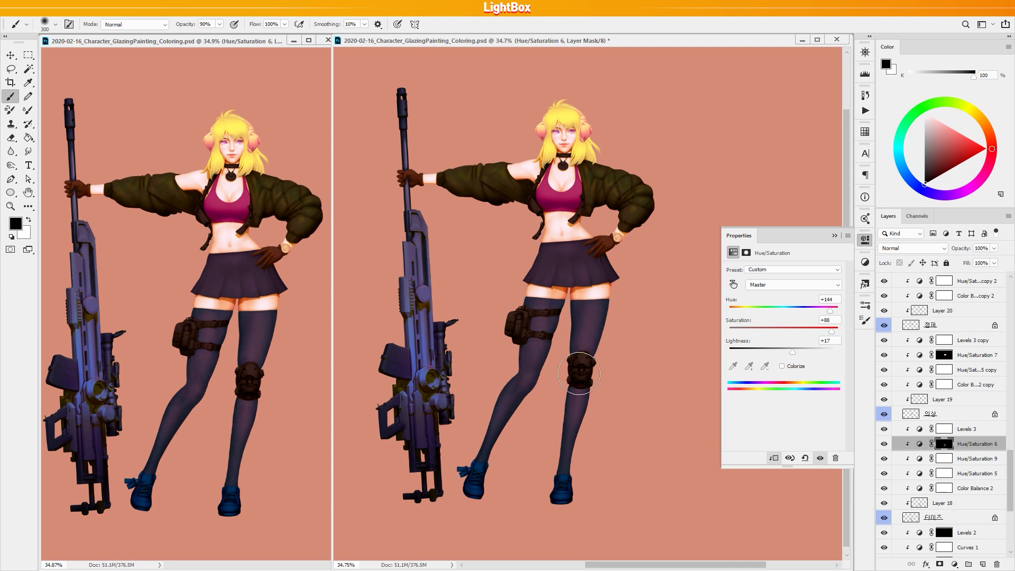
{"action": "key", "text": "x"}
{"action": "key", "text": "x"}
Shift the jacket's Hue/Saturation layer to a hue of -9 for a browner tone.
{"action": "left_click_drag", "start_coordinate": [1011, 467], "coordinate": [1010, 445]}
{"action": "left_click", "coordinate": [969, 385]}
{"action": "left_click", "coordinate": [971, 371]}
{"action": "left_click", "coordinate": [968, 380]}
{"action": "left_click_drag", "start_coordinate": [784, 311], "coordinate": [779, 312]}
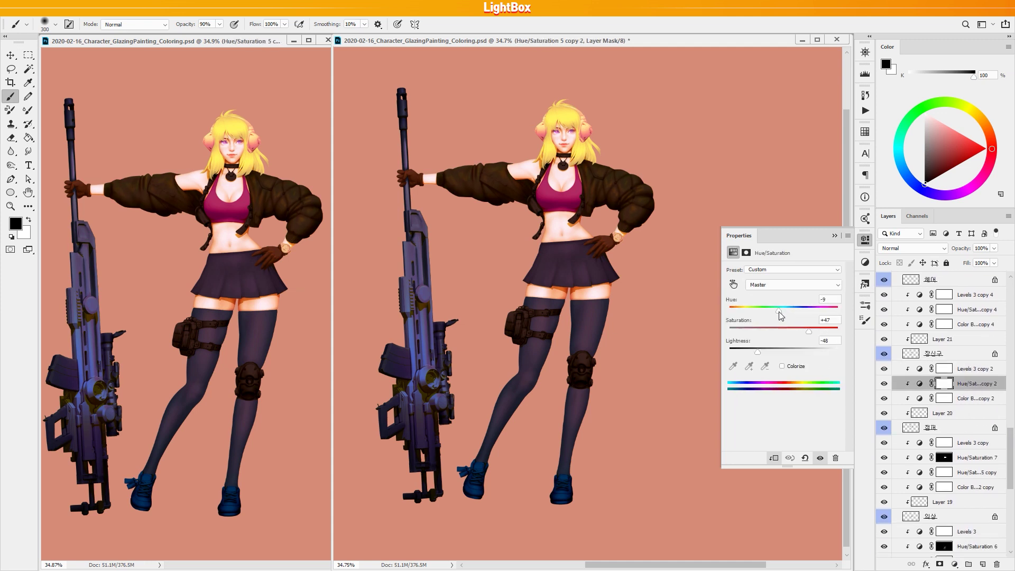
Recolour the headphones to dark purple by adjusting hue, saturation and lightness in their Hue/Saturation layer.
{"action": "left_click_drag", "start_coordinate": [1010, 440], "coordinate": [1011, 392]}
{"action": "left_click", "coordinate": [972, 385]}
{"action": "left_click", "coordinate": [973, 400]}
{"action": "left_click_drag", "start_coordinate": [761, 316], "coordinate": [730, 316]}
{"action": "left_click_drag", "start_coordinate": [819, 331], "coordinate": [787, 352]}
{"action": "left_click_drag", "start_coordinate": [730, 310], "coordinate": [790, 332]}
{"action": "left_click_drag", "start_coordinate": [746, 310], "coordinate": [754, 311]}
{"action": "left_click_drag", "start_coordinate": [796, 332], "coordinate": [790, 352]}
{"action": "left_click_drag", "start_coordinate": [753, 312], "coordinate": [758, 311]}
Recolour the hair to a pale peach blonde by adjusting hue, lightness and saturation in its Hue/Saturation layer.
{"action": "mouse_move", "coordinate": [1010, 392]}
{"action": "left_mouse_down"}
{"action": "mouse_move", "coordinate": [1010, 366]}
{"action": "mouse_move", "coordinate": [1010, 425]}
{"action": "mouse_move", "coordinate": [1010, 410]}
{"action": "left_mouse_up"}
{"action": "left_click", "coordinate": [946, 387]}
{"action": "left_click_drag", "start_coordinate": [800, 312], "coordinate": [769, 312]}
{"action": "left_click_drag", "start_coordinate": [783, 351], "coordinate": [800, 351]}
{"action": "mouse_move", "coordinate": [825, 331]}
{"action": "left_mouse_down"}
{"action": "mouse_move", "coordinate": [802, 353]}
{"action": "mouse_move", "coordinate": [826, 348]}
{"action": "left_mouse_up"}
Set the hair's Levels layer to inputs 34, 1.22 and 118 with a black output level of 59.
{"action": "left_click", "coordinate": [965, 373]}
{"action": "left_click_drag", "start_coordinate": [755, 348], "coordinate": [771, 348]}
{"action": "left_click_drag", "start_coordinate": [776, 377], "coordinate": [766, 378]}
{"action": "left_click_drag", "start_coordinate": [816, 350], "coordinate": [807, 351]}
{"action": "mouse_move", "coordinate": [770, 349]}
{"action": "left_mouse_down"}
{"action": "mouse_move", "coordinate": [794, 351]}
{"action": "mouse_move", "coordinate": [762, 355]}
{"action": "left_mouse_up"}
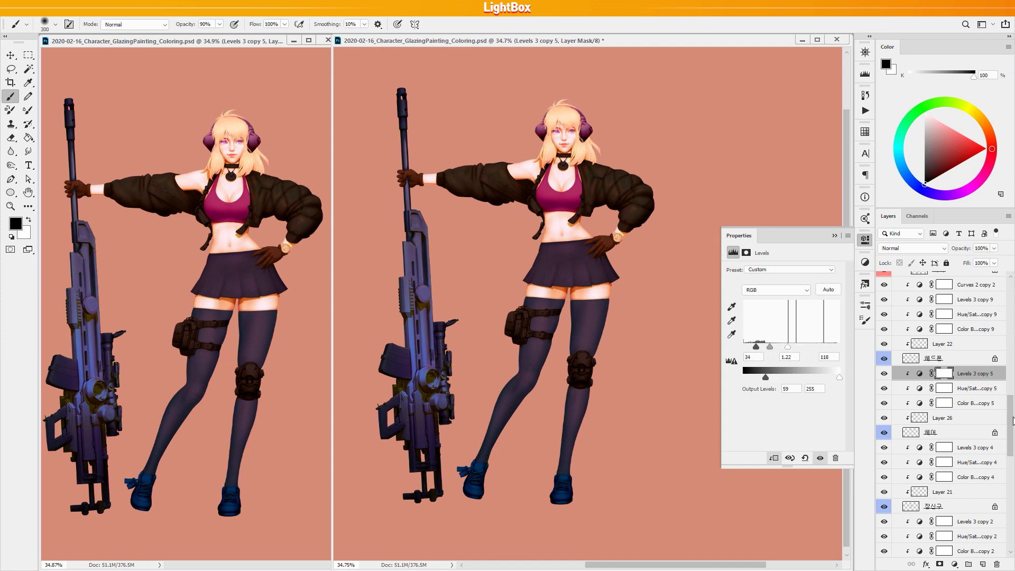
Set the background's Hue/Saturation 10 layer to hue -24 and lightness -25.
{"action": "left_click_drag", "start_coordinate": [1011, 419], "coordinate": [1012, 516]}
{"action": "left_click", "coordinate": [972, 535]}
{"action": "left_click_drag", "start_coordinate": [783, 312], "coordinate": [772, 314]}
{"action": "left_click_drag", "start_coordinate": [779, 356], "coordinate": [770, 361]}
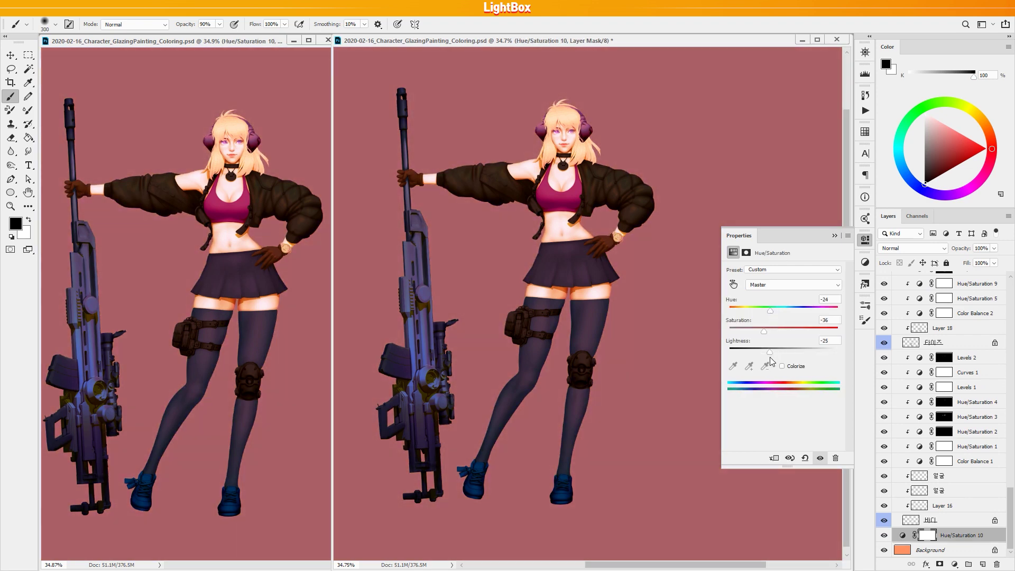
Add a Levels layer above the background's Hue/Saturation layer with its white input at 177.
{"action": "left_click", "coordinate": [955, 565]}
{"action": "left_click", "coordinate": [955, 424]}
{"action": "left_click_drag", "start_coordinate": [840, 347], "coordinate": [810, 348]}
{"action": "key", "text": "ctrl+minus"}
{"action": "key", "text": "ctrl+minus"}
{"action": "key", "text": "ctrl+minus"}
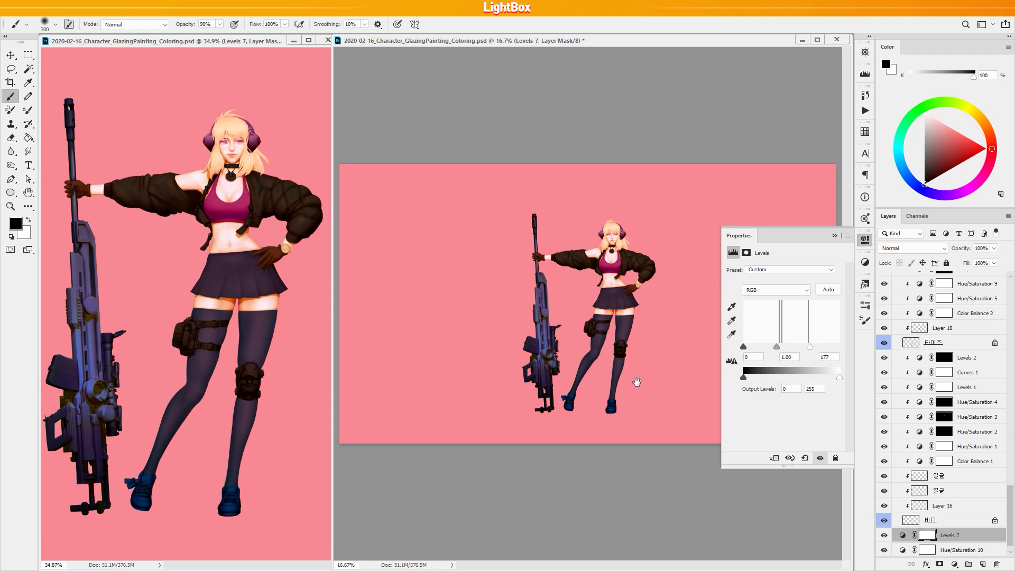
Invert the mask of the background's Levels 7 layer to black and enlarge the brush to 1100 px.
{"action": "scroll", "coordinate": [682, 341], "scroll_direction": "up", "scroll_amount": 1}
{"action": "key", "text": "ctrl+i"}
{"action": "key", "text": "bracketright"}
{"action": "key", "text": "bracketright"}
{"action": "key", "text": "bracketright"}
{"action": "key", "text": "bracketright"}
{"action": "key", "text": "bracketright"}
{"action": "key", "text": "bracketright"}
{"action": "key", "text": "bracketright"}
{"action": "key", "text": "bracketright"}
{"action": "key", "text": "bracketright"}
{"action": "key", "text": "bracketright"}
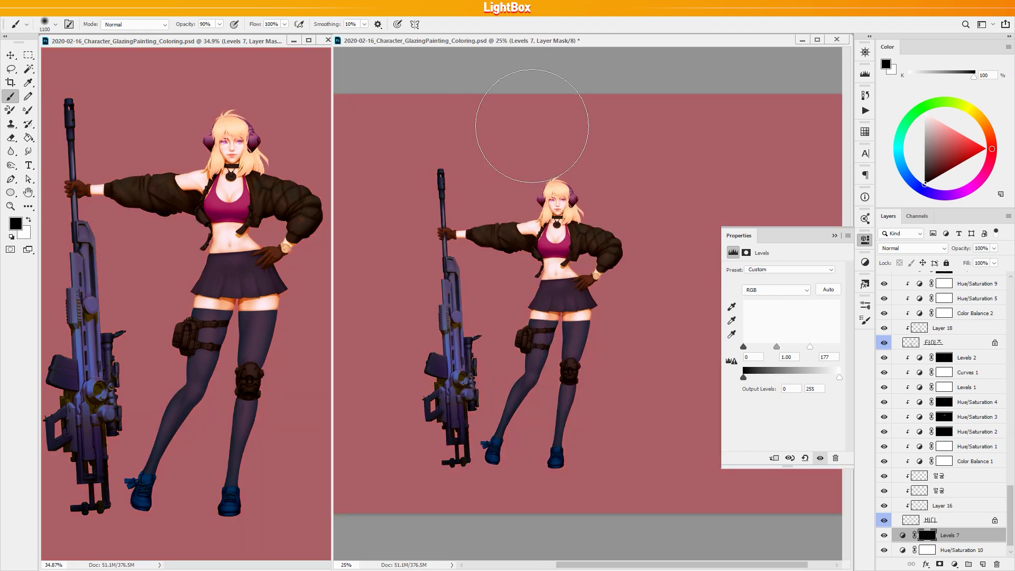
Paint a wide vertical band behind the character in white on the Levels 7 mask with a textured brush.
{"action": "right_click", "coordinate": [531, 127]}
{"action": "double_click", "coordinate": [618, 337]}
{"action": "key", "text": "bracketleft"}
{"action": "key", "text": "bracketleft"}
{"action": "key", "text": "x"}
{"action": "mouse_move", "coordinate": [526, 84]}
{"action": "left_mouse_down"}
{"action": "mouse_move", "coordinate": [526, 500]}
{"action": "mouse_move", "coordinate": [548, 500]}
{"action": "left_mouse_up"}
{"action": "mouse_move", "coordinate": [564, 96]}
{"action": "left_mouse_down"}
{"action": "mouse_move", "coordinate": [569, 502]}
{"action": "mouse_move", "coordinate": [579, 504]}
{"action": "left_mouse_up"}
{"action": "left_click", "coordinate": [564, 502]}
{"action": "left_click_drag", "start_coordinate": [505, 91], "coordinate": [499, 511]}
{"action": "left_click_drag", "start_coordinate": [492, 90], "coordinate": [492, 357]}
{"action": "key", "text": "ctrl+z"}
{"action": "key", "text": "ctrl+z"}
{"action": "key", "text": "ctrl+z"}
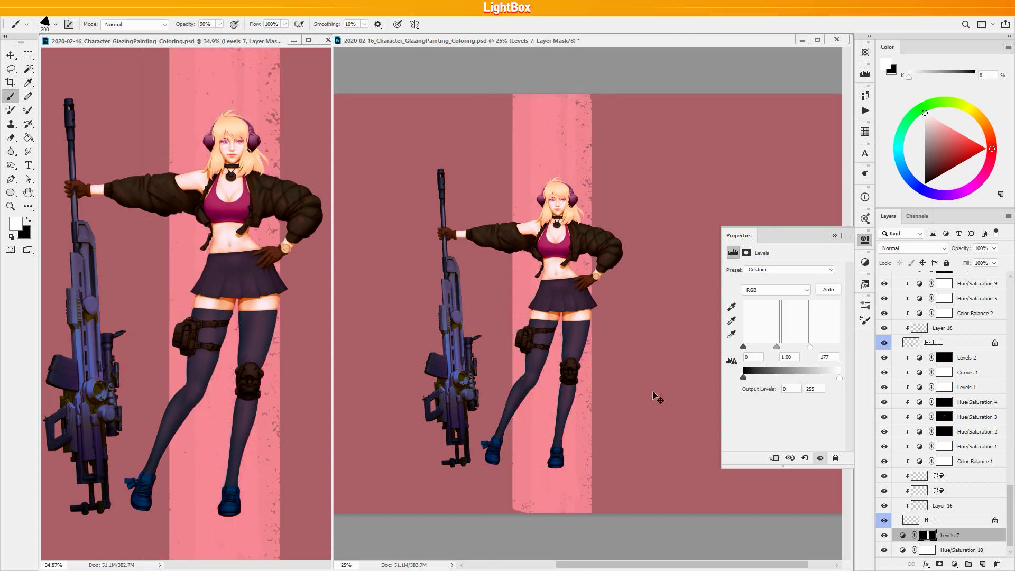
Add thin textured vertical stripes along both edges of the painted background band with smaller brush sizes.
{"action": "key", "text": "["}
{"action": "key", "text": "["}
{"action": "key", "text": "["}
{"action": "key", "text": "["}
{"action": "key", "text": "["}
{"action": "key", "text": "["}
{"action": "key", "text": "["}
{"action": "left_click_drag", "start_coordinate": [504, 87], "coordinate": [504, 524]}
{"action": "key", "text": "ctrl+z"}
{"action": "left_click_drag", "start_coordinate": [596, 95], "coordinate": [594, 518]}
{"action": "key", "text": "bracketleft"}
{"action": "key", "text": "bracketleft"}
{"action": "key", "text": "bracketleft"}
{"action": "left_click_drag", "start_coordinate": [497, 94], "coordinate": [513, 524]}
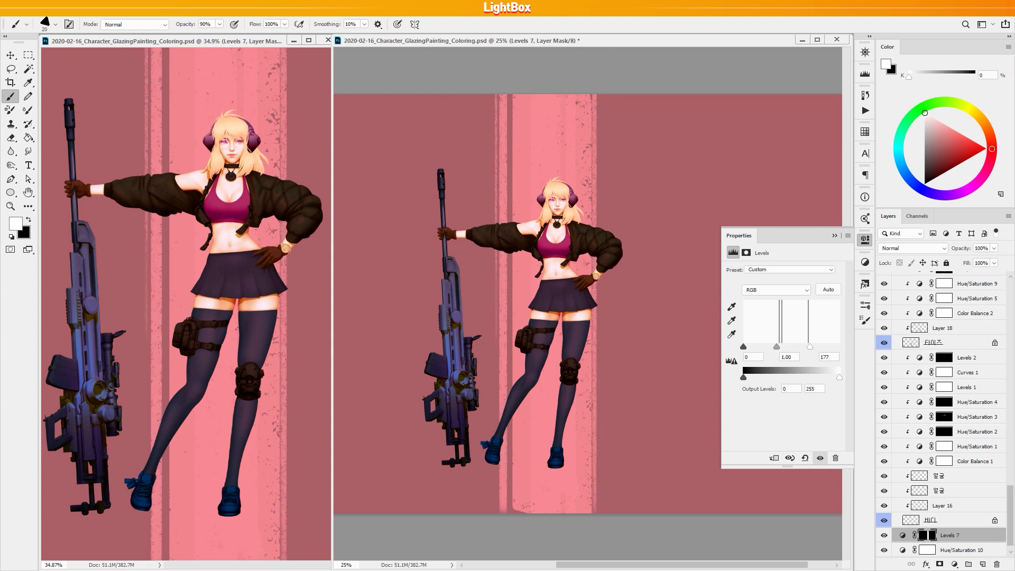
Widen the painted band with Free Transform and set the Levels 7 layer's opacity to 40%.
{"action": "key", "text": "ctrl+t"}
{"action": "mouse_move", "coordinate": [679, 304]}
{"action": "left_mouse_down"}
{"action": "mouse_move", "coordinate": [670, 313]}
{"action": "mouse_move", "coordinate": [761, 308]}
{"action": "mouse_move", "coordinate": [690, 338]}
{"action": "left_mouse_up"}
{"action": "key", "text": "Return"}
{"action": "left_click_drag", "start_coordinate": [503, 87], "coordinate": [558, 524]}
{"action": "key", "text": "ctrl+t"}
{"action": "left_click_drag", "start_coordinate": [502, 303], "coordinate": [493, 304]}
{"action": "key", "text": "Return"}
{"action": "key", "text": "ctrl+d"}
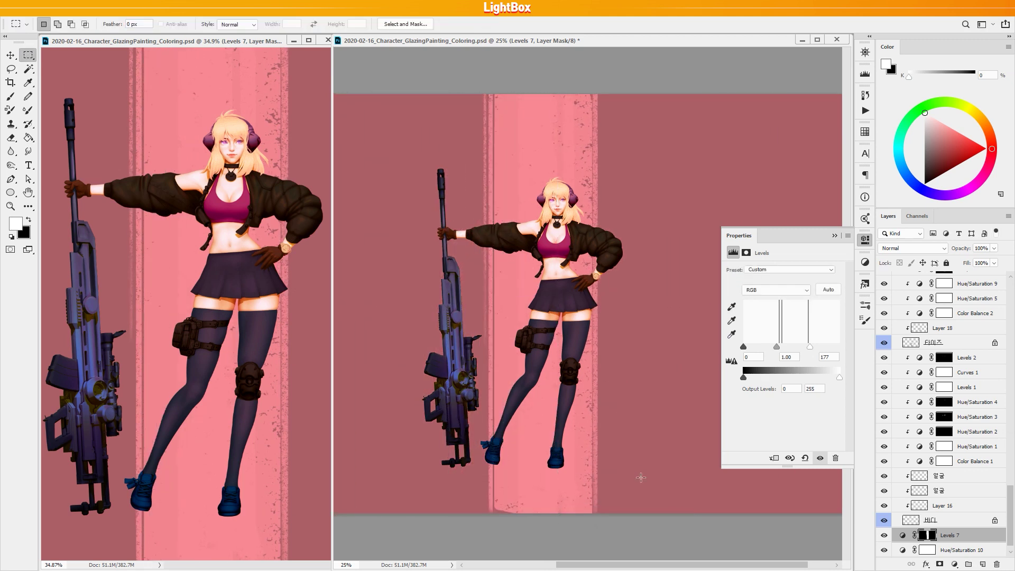
{"action": "key", "text": "4"}
{"action": "left_click_drag", "start_coordinate": [598, 444], "coordinate": [616, 444]}
Add a Hue/Saturation layer above Levels 7 and shift the whole background to a bright, vivid purple.
{"action": "left_click", "coordinate": [954, 564]}
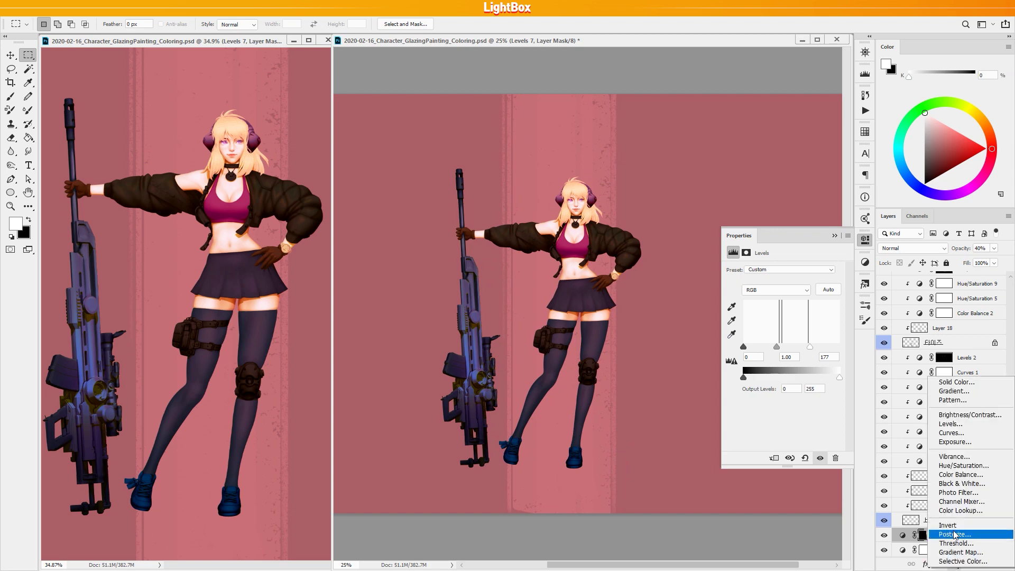
{"action": "left_click", "coordinate": [957, 458]}
{"action": "left_click_drag", "start_coordinate": [782, 310], "coordinate": [788, 351]}
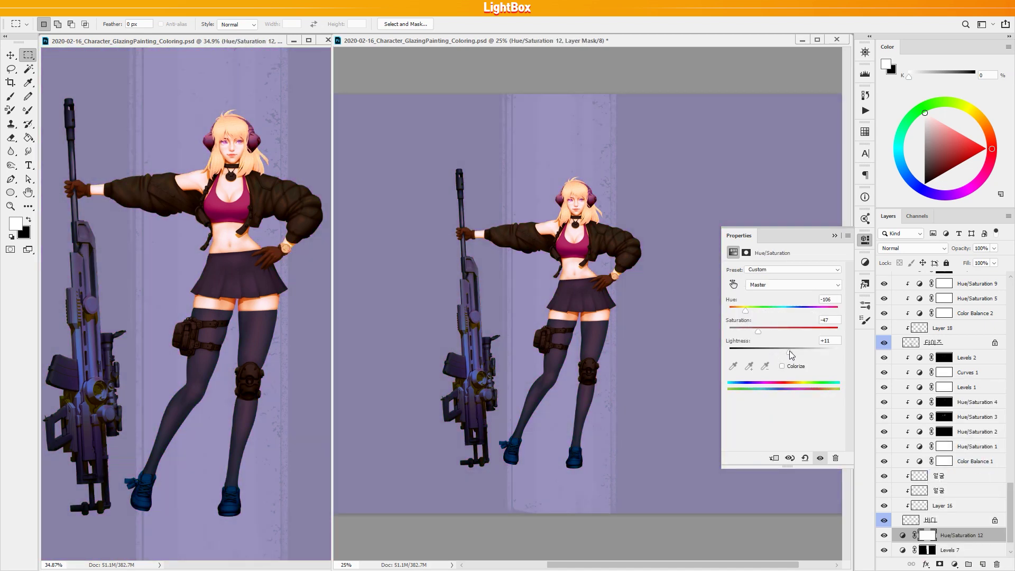
{"action": "left_click_drag", "start_coordinate": [746, 311], "coordinate": [838, 311]}
{"action": "left_click_drag", "start_coordinate": [788, 352], "coordinate": [790, 352]}
{"action": "mouse_move", "coordinate": [838, 311]}
{"action": "left_mouse_down"}
{"action": "mouse_move", "coordinate": [741, 311]}
{"action": "mouse_move", "coordinate": [831, 311]}
{"action": "left_mouse_up"}
{"action": "left_click_drag", "start_coordinate": [750, 332], "coordinate": [773, 332]}
{"action": "left_click_drag", "start_coordinate": [832, 311], "coordinate": [764, 331]}
{"action": "left_click_drag", "start_coordinate": [739, 310], "coordinate": [837, 311]}
{"action": "left_click_drag", "start_coordinate": [791, 352], "coordinate": [780, 353]}
{"action": "left_click_drag", "start_coordinate": [834, 311], "coordinate": [758, 314]}
{"action": "left_click_drag", "start_coordinate": [780, 353], "coordinate": [746, 332]}
{"action": "left_click_drag", "start_coordinate": [757, 311], "coordinate": [752, 312]}
{"action": "left_click_drag", "start_coordinate": [746, 331], "coordinate": [819, 333]}
{"action": "left_click_drag", "start_coordinate": [641, 372], "coordinate": [604, 372]}
{"action": "mouse_move", "coordinate": [789, 353]}
{"action": "left_mouse_down"}
{"action": "mouse_move", "coordinate": [779, 355]}
{"action": "mouse_move", "coordinate": [813, 357]}
{"action": "mouse_move", "coordinate": [802, 352]}
{"action": "left_mouse_up"}
Recolour the sneakers from blue to dark purple in their clipped Hue/Saturation layer.
{"action": "left_click_drag", "start_coordinate": [1010, 518], "coordinate": [1009, 328]}
{"action": "left_click", "coordinate": [983, 320]}
{"action": "left_click", "coordinate": [971, 334]}
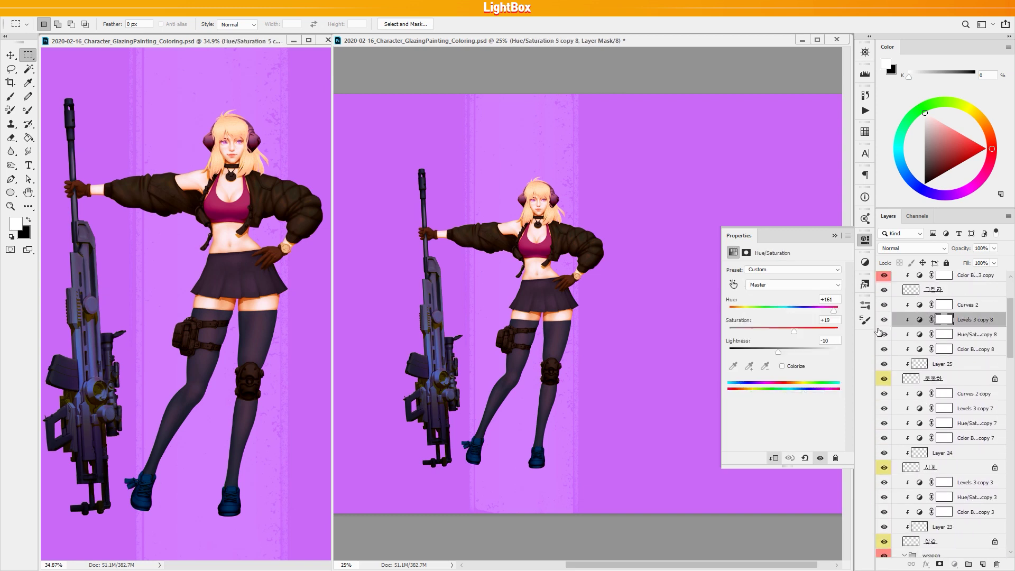
{"action": "left_click_drag", "start_coordinate": [833, 311], "coordinate": [836, 312]}
{"action": "left_click_drag", "start_coordinate": [779, 352], "coordinate": [786, 354]}
{"action": "left_click_drag", "start_coordinate": [835, 311], "coordinate": [788, 354]}
{"action": "left_click_drag", "start_coordinate": [743, 311], "coordinate": [790, 352]}
Hide and show the weapon's Hue/Saturation 8 and 11 layers to compare the rifle's colouring.
{"action": "left_click_drag", "start_coordinate": [1010, 339], "coordinate": [1011, 380]}
{"action": "left_click", "coordinate": [976, 438]}
{"action": "left_click", "coordinate": [884, 437]}
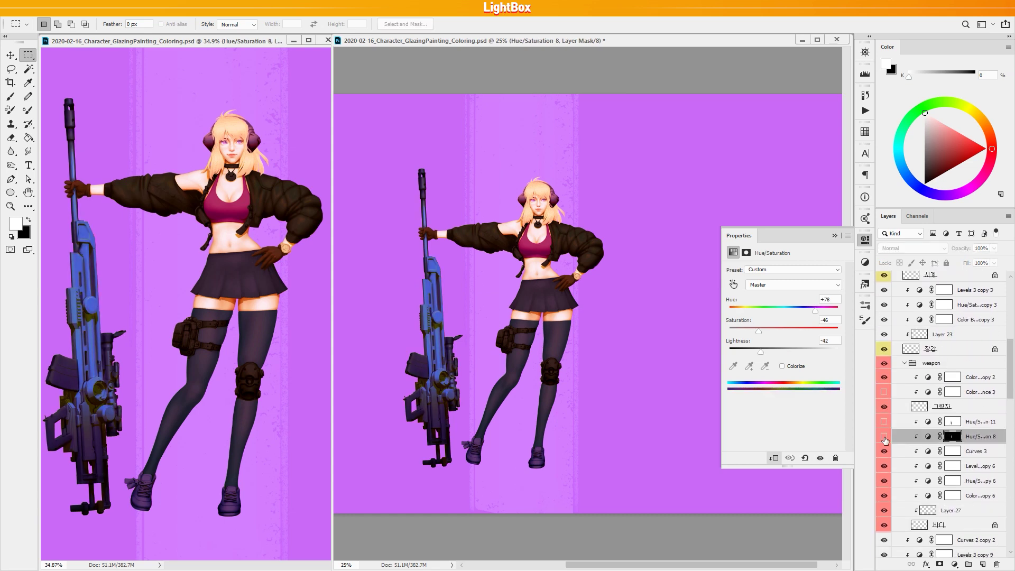
{"action": "key", "text": "alt+bracketright"}
{"action": "left_click", "coordinate": [978, 437]}
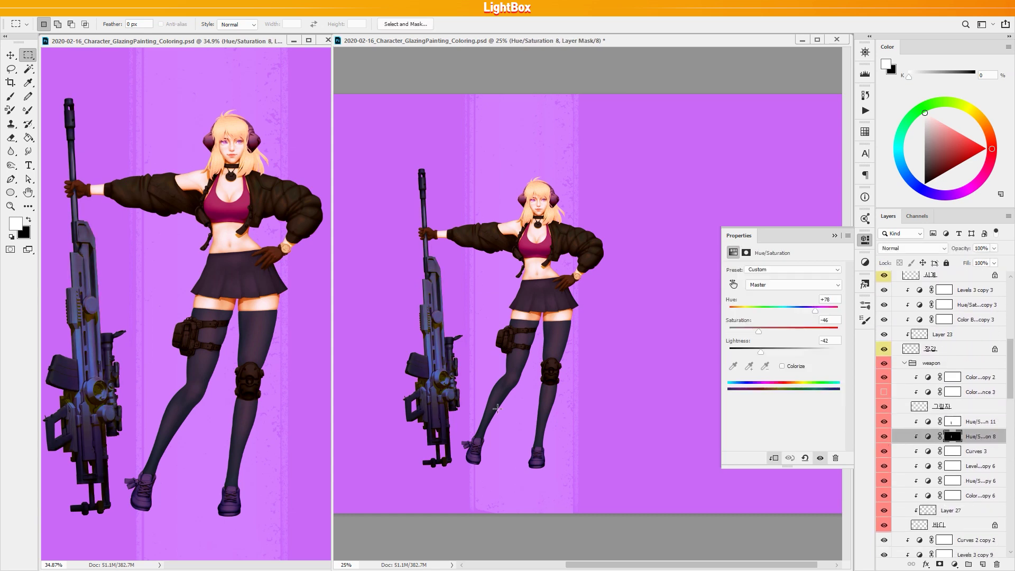
Choose a soft round 150 px brush with black as foreground colour and target the Levels 6 layer's mask.
{"action": "key", "text": "b"}
{"action": "right_click", "coordinate": [587, 249]}
{"action": "double_click", "coordinate": [565, 233]}
{"action": "key", "text": "x"}
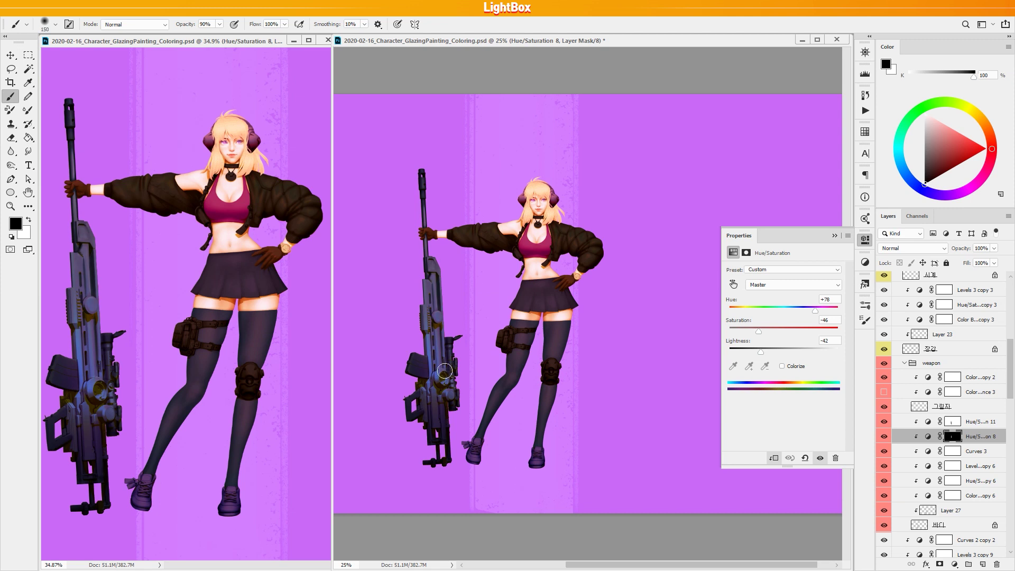
{"action": "key", "text": "x"}
{"action": "left_click_drag", "start_coordinate": [1010, 366], "coordinate": [1010, 304]}
{"action": "left_click", "coordinate": [939, 306]}
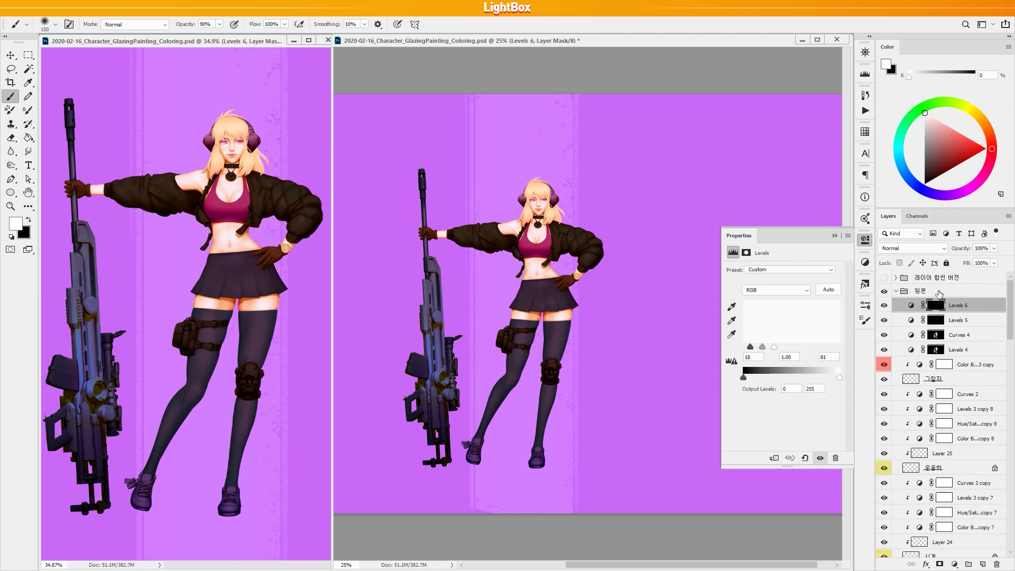
{"action": "key", "text": "x"}
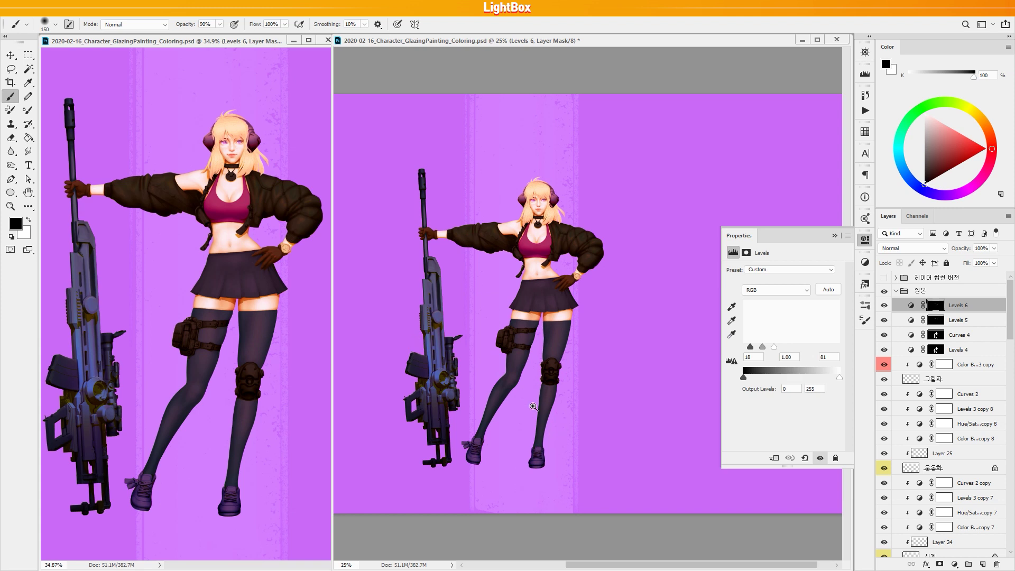
Save the document and collapse the adjustment properties to enlarge the character in the working view.
{"action": "key", "text": "ctrl+s"}
{"action": "left_click", "coordinate": [864, 241]}
{"action": "left_click", "coordinate": [865, 242]}
{"action": "left_click", "coordinate": [865, 242]}
{"action": "left_click_drag", "start_coordinate": [582, 388], "coordinate": [665, 407]}
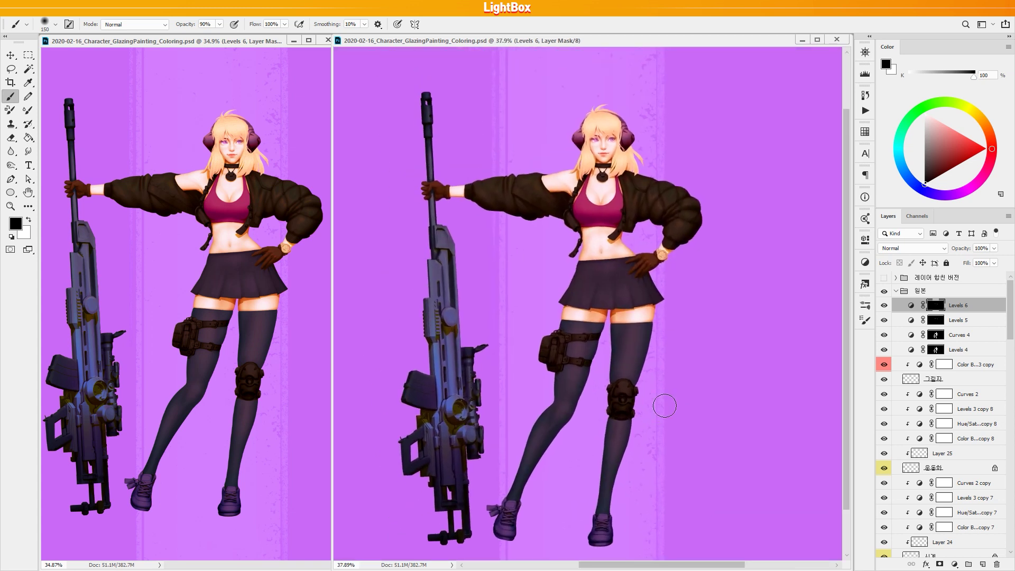
Recolour the gloves dark purple by setting their Hue/Saturation layer to hue -92 and saturation +36.
{"action": "scroll", "coordinate": [946, 370], "scroll_direction": "down", "scroll_amount": 5}
{"action": "left_click", "coordinate": [973, 414]}
{"action": "left_click", "coordinate": [865, 240]}
{"action": "left_click_drag", "start_coordinate": [746, 313], "coordinate": [748, 312]}
{"action": "left_click_drag", "start_coordinate": [820, 330], "coordinate": [805, 331]}
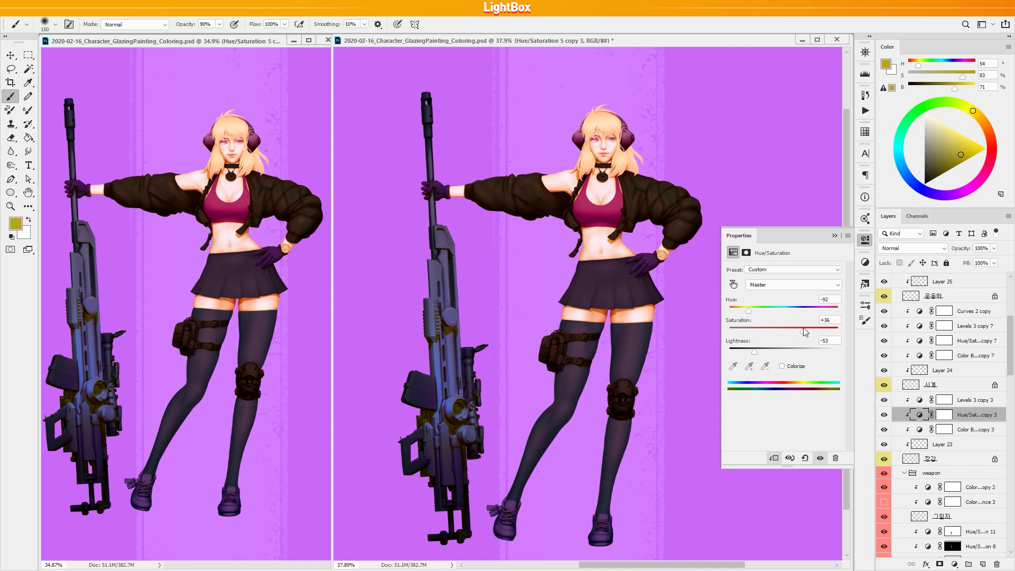
Recolour the watch pinkish red by setting its Hue/Saturation layer to hue -38, saturation +59 and lightness -3.
{"action": "left_click", "coordinate": [974, 341]}
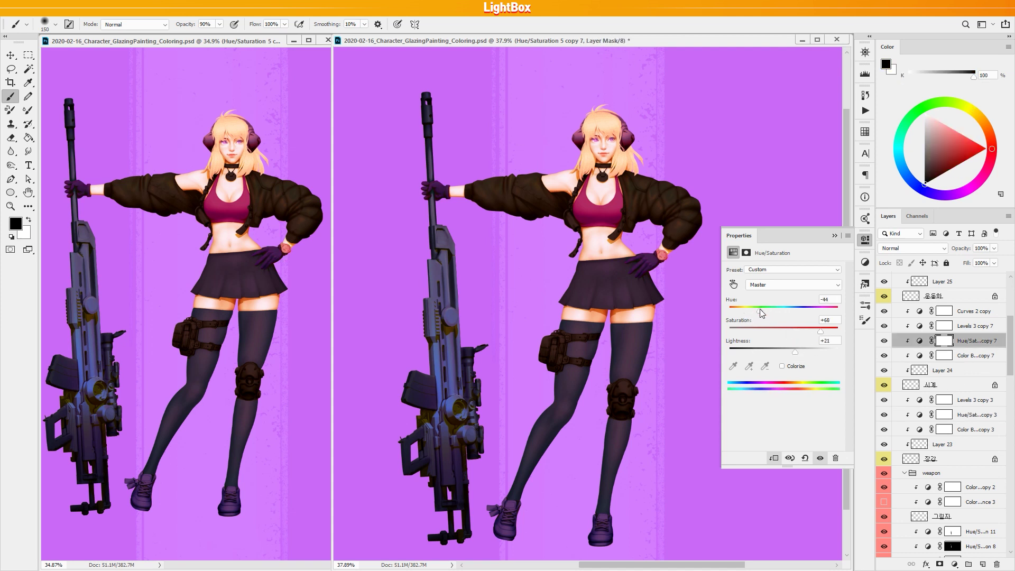
{"action": "left_click_drag", "start_coordinate": [757, 308], "coordinate": [763, 309]}
{"action": "left_click_drag", "start_coordinate": [820, 328], "coordinate": [786, 348]}
{"action": "left_click", "coordinate": [816, 330]}
{"action": "left_click", "coordinate": [816, 330]}
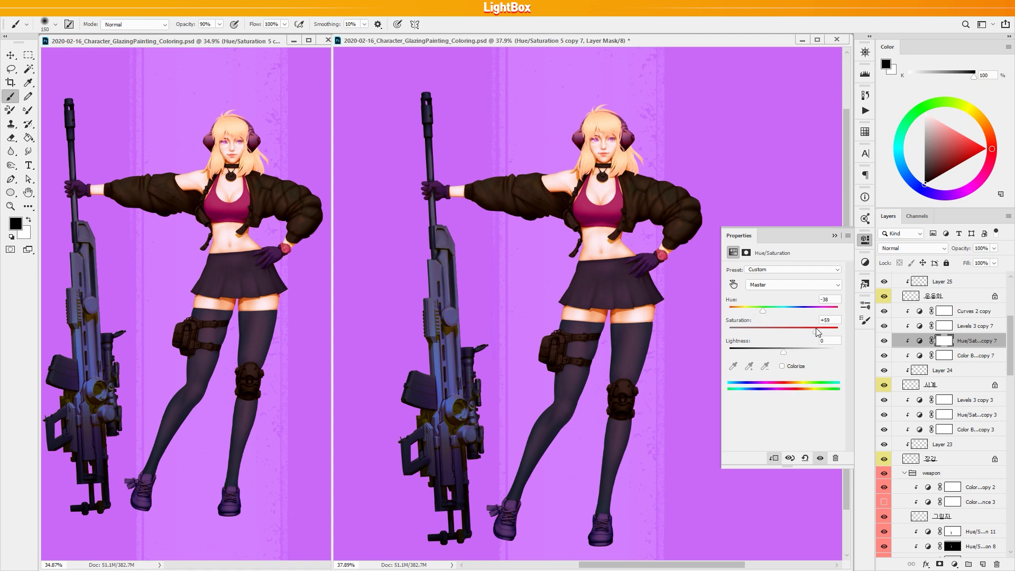
Recolour the headphones red with hue -35, saturation +39 and lightness +14 in their Hue/Saturation layer, and save the document.
{"action": "scroll", "coordinate": [951, 396], "scroll_direction": "down", "scroll_amount": 5}
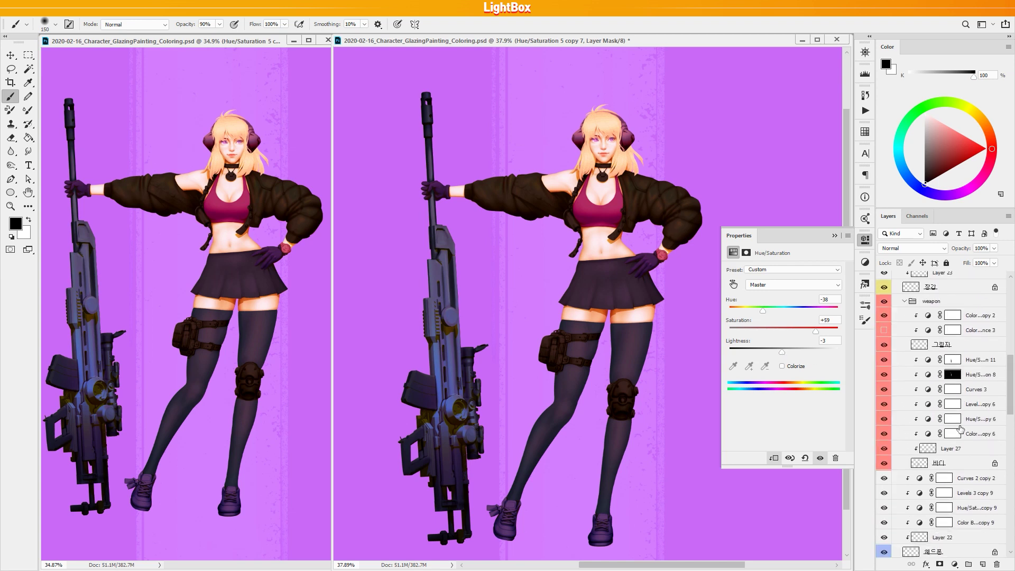
{"action": "left_click", "coordinate": [985, 394]}
{"action": "left_click_drag", "start_coordinate": [762, 313], "coordinate": [763, 316]}
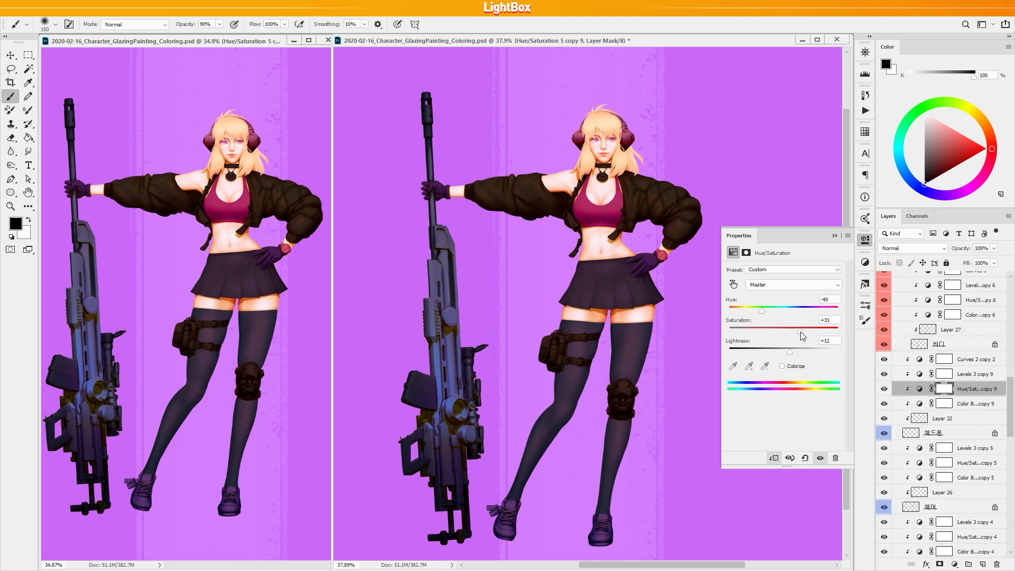
{"action": "left_click_drag", "start_coordinate": [760, 310], "coordinate": [764, 311]}
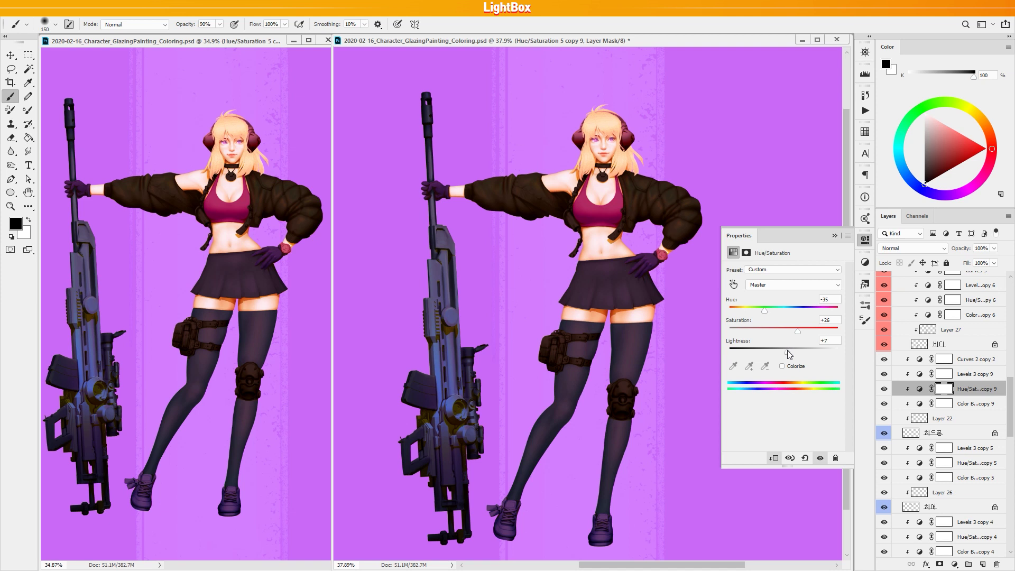
{"action": "left_click_drag", "start_coordinate": [788, 350], "coordinate": [790, 351]}
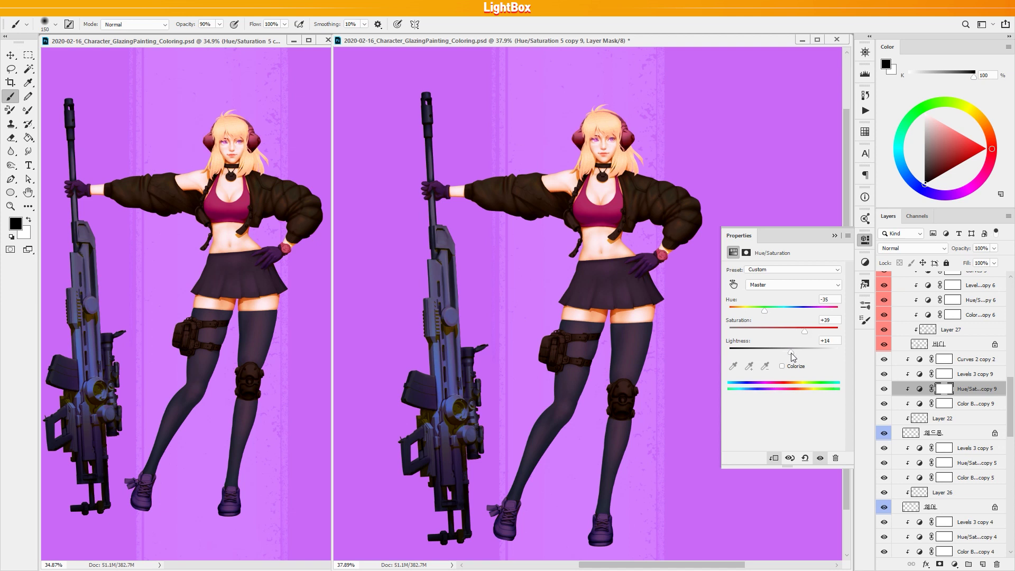
{"action": "left_click_drag", "start_coordinate": [675, 269], "coordinate": [668, 249]}
{"action": "mouse_move", "coordinate": [687, 296]}
{"action": "left_mouse_down"}
{"action": "mouse_move", "coordinate": [666, 299]}
{"action": "mouse_move", "coordinate": [677, 303]}
{"action": "left_mouse_up"}
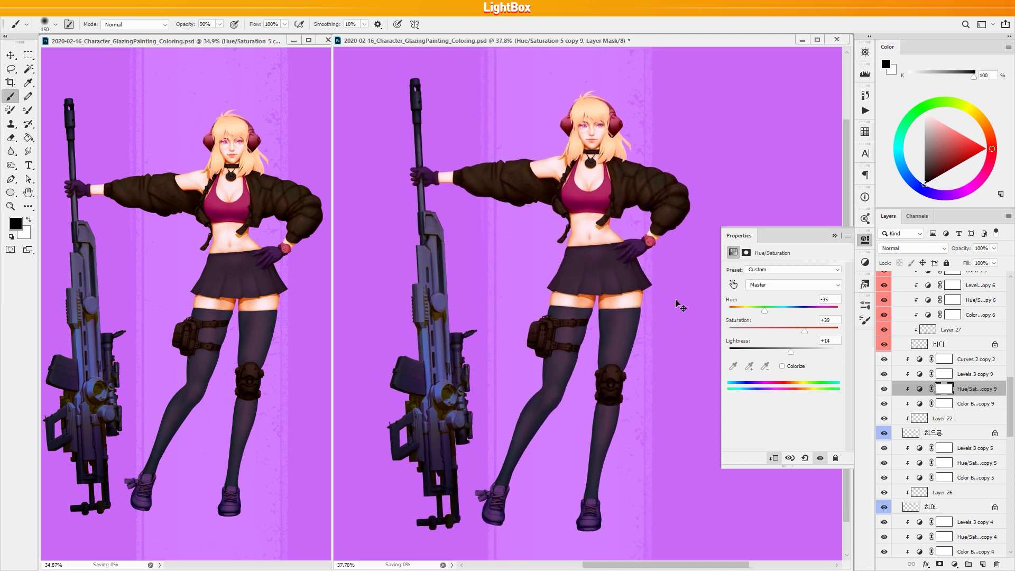
{"action": "key", "text": "ctrl+s"}
Turn the hair deep red with its Hue/Saturation layer and set its Levels inputs to 20, 0.82 and 94 with black output 35.
{"action": "scroll", "coordinate": [945, 466], "scroll_direction": "up", "scroll_amount": 3}
{"action": "scroll", "coordinate": [944, 465], "scroll_direction": "up", "scroll_amount": 3}
{"action": "scroll", "coordinate": [944, 466], "scroll_direction": "down", "scroll_amount": 8}
{"action": "left_click", "coordinate": [954, 481]}
{"action": "left_click", "coordinate": [975, 436]}
{"action": "left_click_drag", "start_coordinate": [778, 311], "coordinate": [765, 312]}
{"action": "left_click_drag", "start_coordinate": [811, 352], "coordinate": [757, 379]}
{"action": "left_click", "coordinate": [977, 419]}
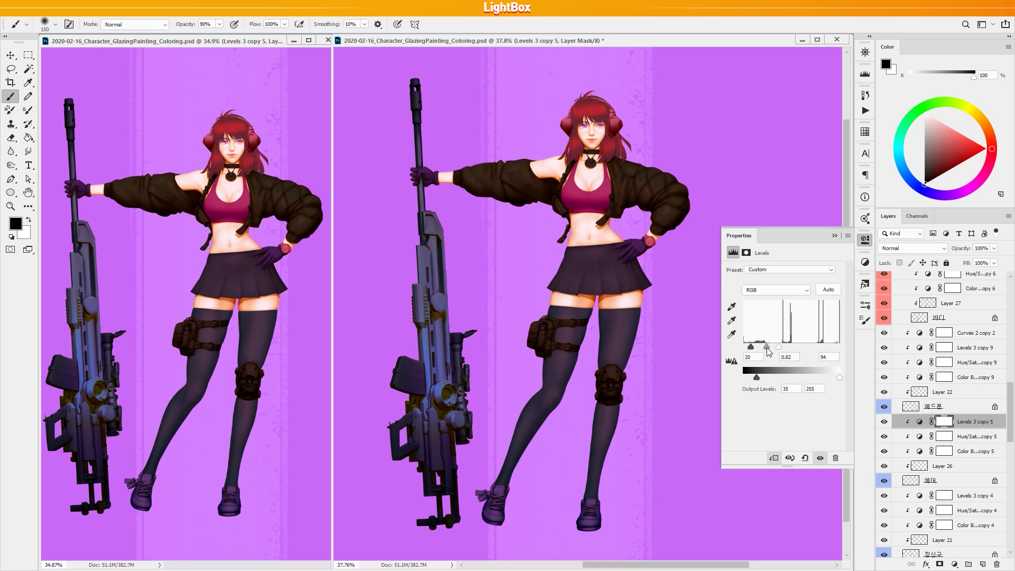
Recolour the hair light pink by setting its Hue/Saturation layer to hue -39, saturation +48 and lightness +9.
{"action": "left_click", "coordinate": [985, 434]}
{"action": "left_click_drag", "start_coordinate": [783, 328], "coordinate": [791, 351]}
{"action": "left_click", "coordinate": [973, 420]}
{"action": "key", "text": "alt+bracketleft"}
{"action": "left_click_drag", "start_coordinate": [759, 310], "coordinate": [809, 332]}
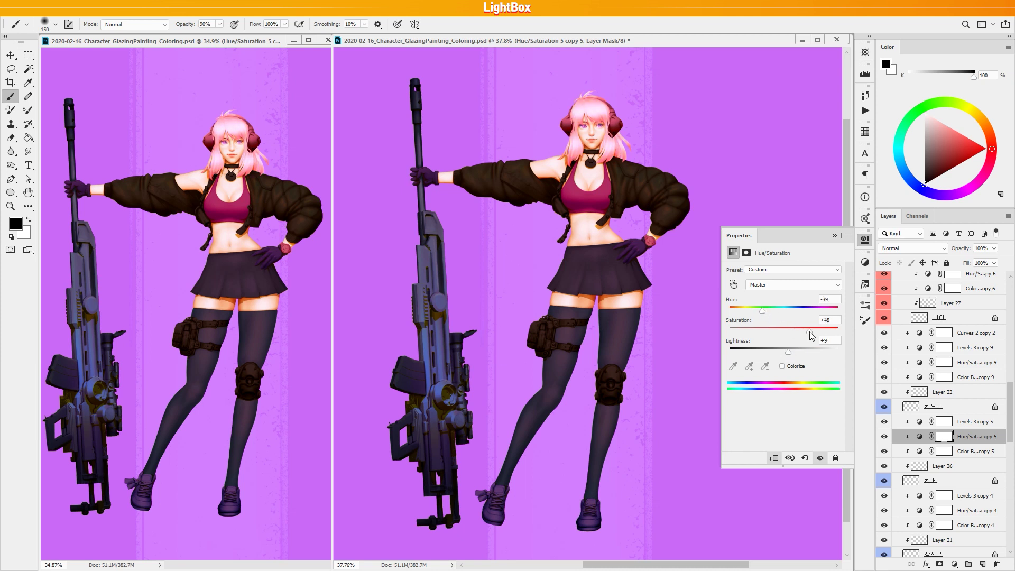
{"action": "left_click", "coordinate": [865, 239]}
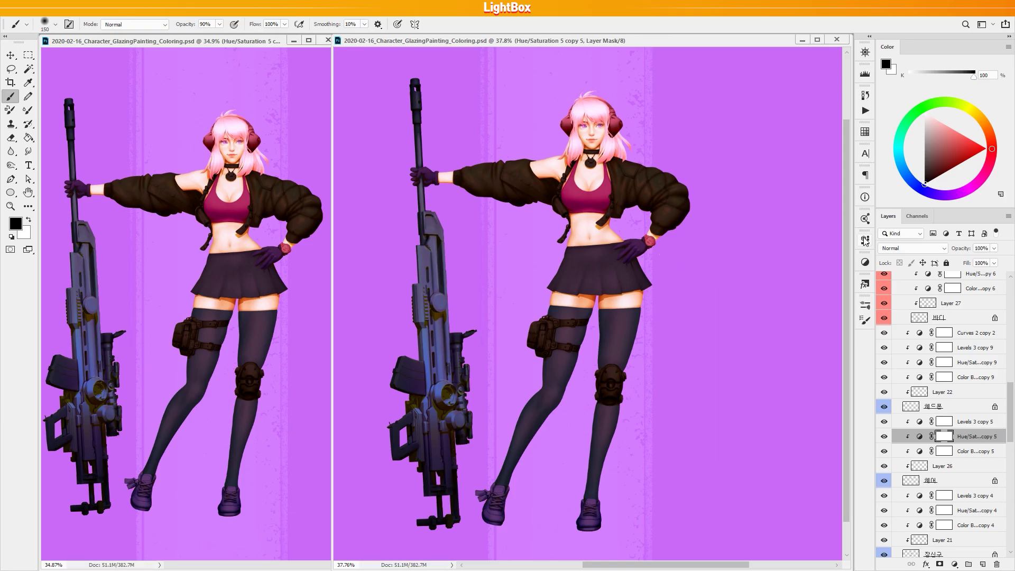